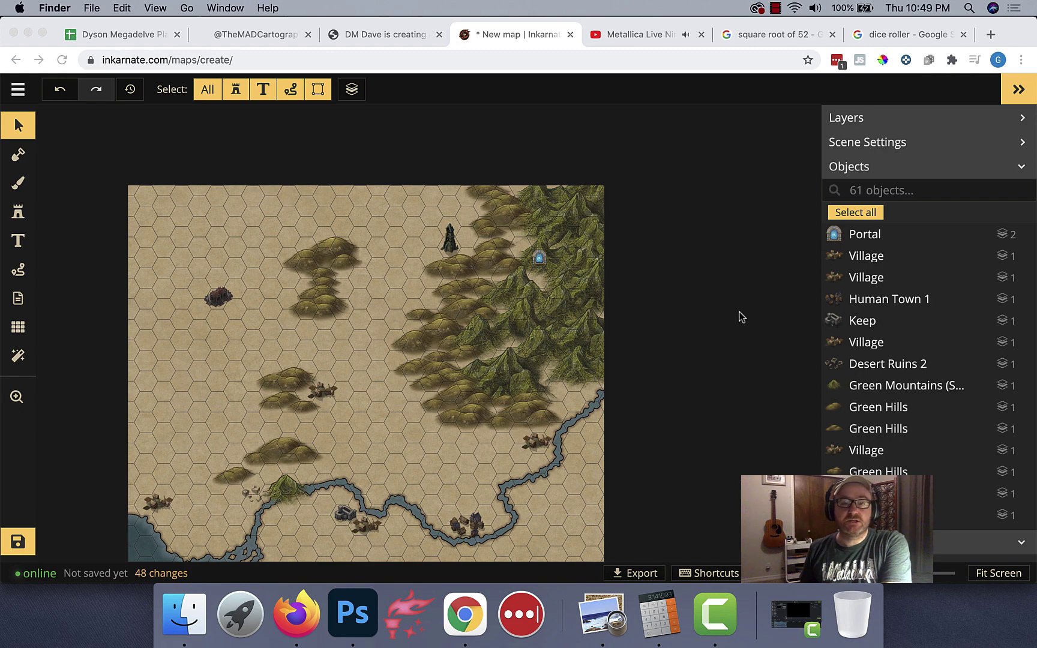
Step: Review the campaign spreadsheet's NPCs, Order of Phantoms and St John Notes sheets, then return to the map
left_click(114, 35)
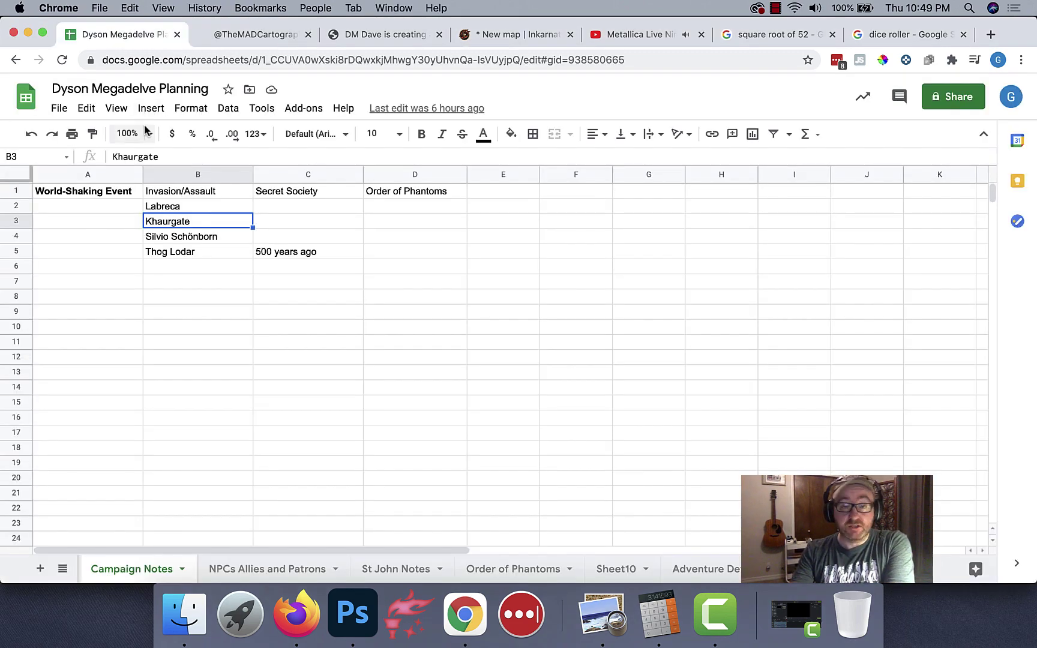
left_click(491, 37)
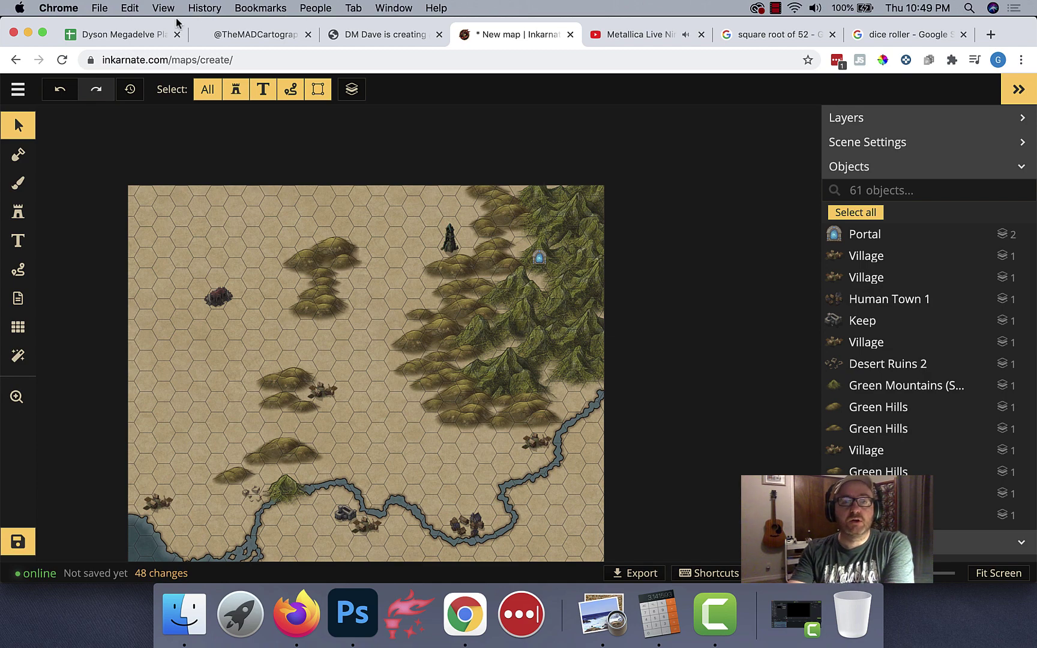
left_click(124, 38)
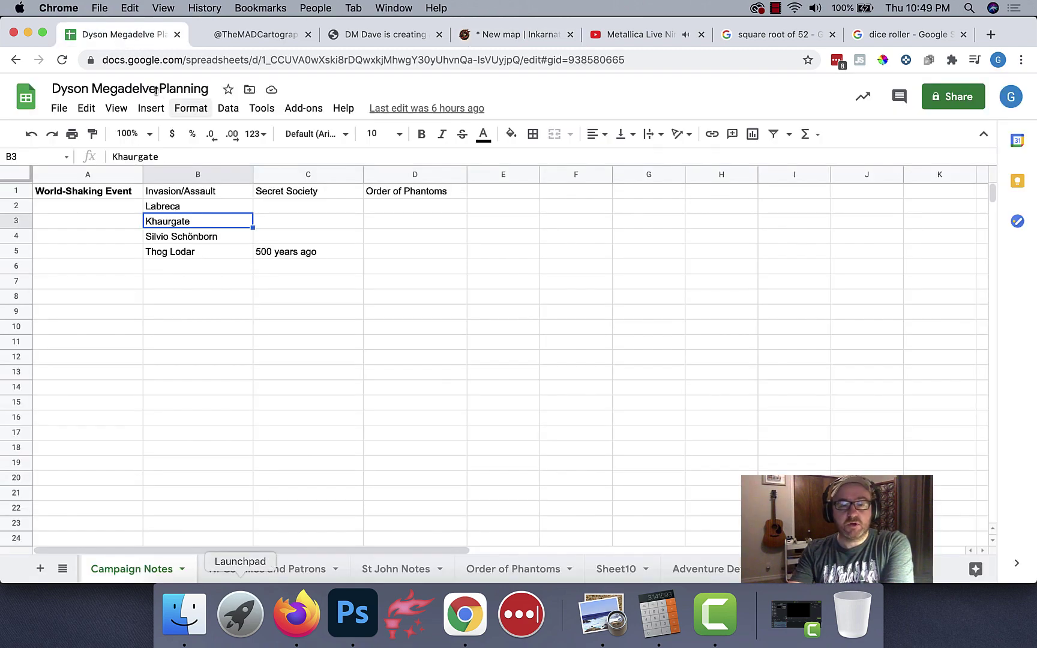
left_click(295, 574)
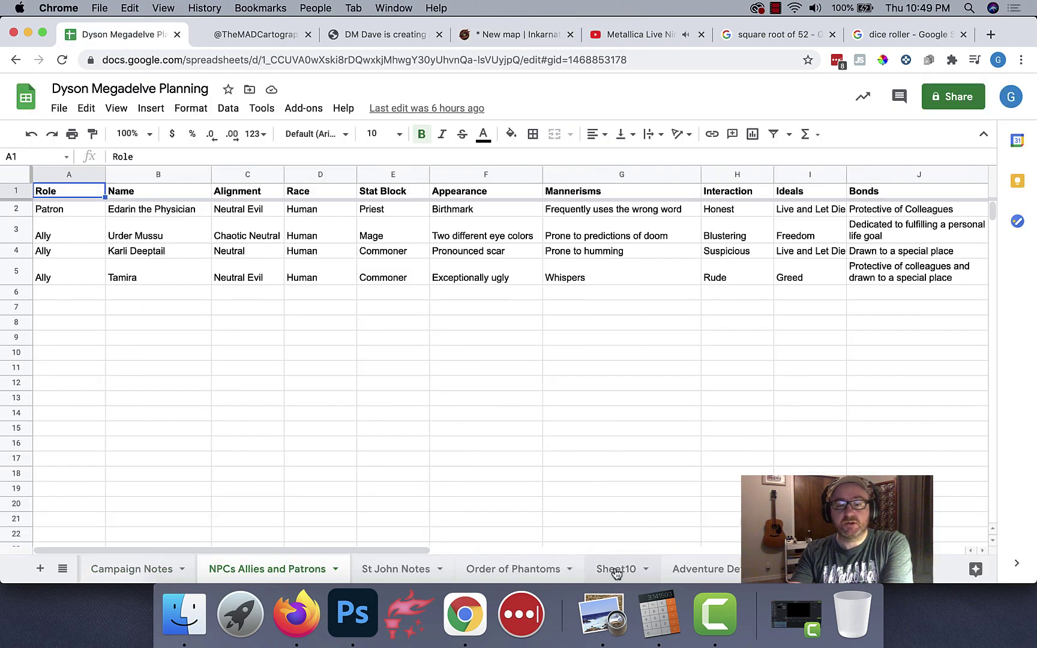
left_click(616, 569)
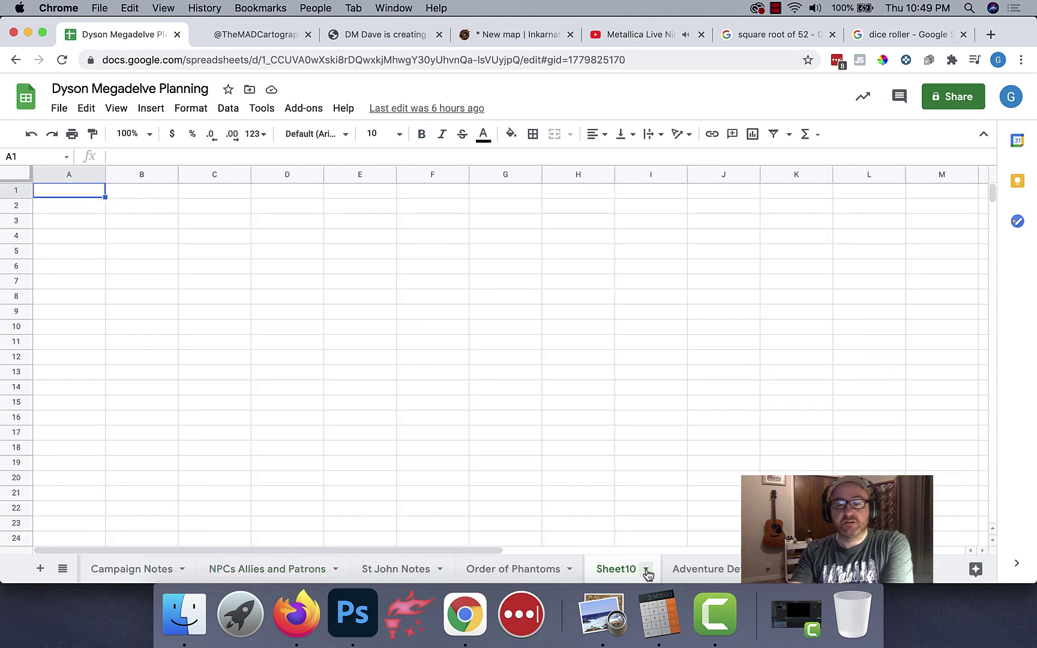
left_click(495, 570)
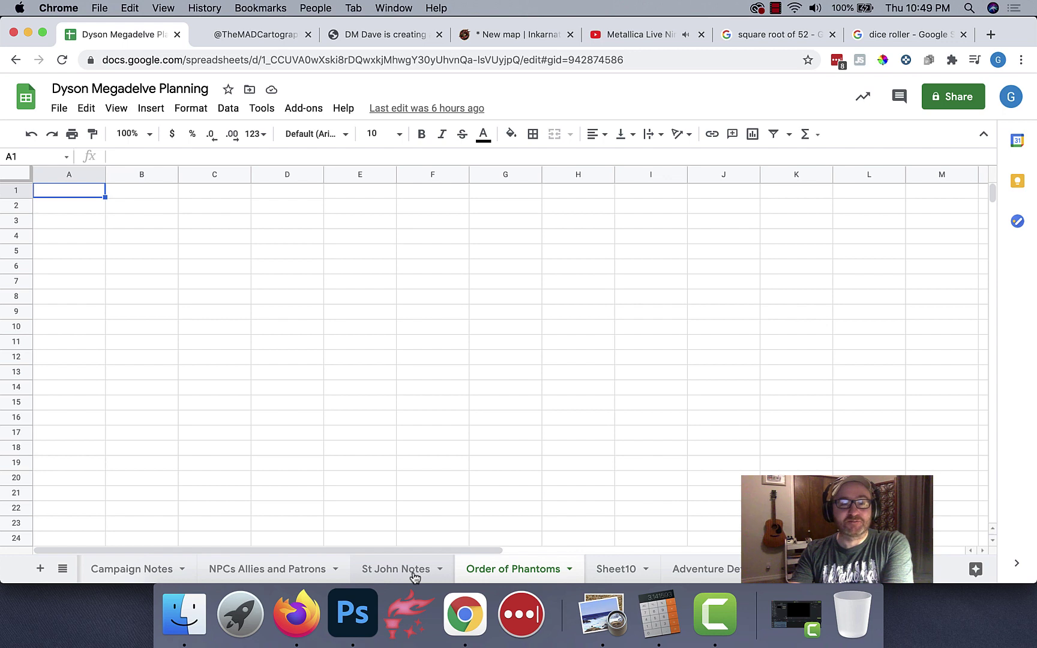
left_click(379, 574)
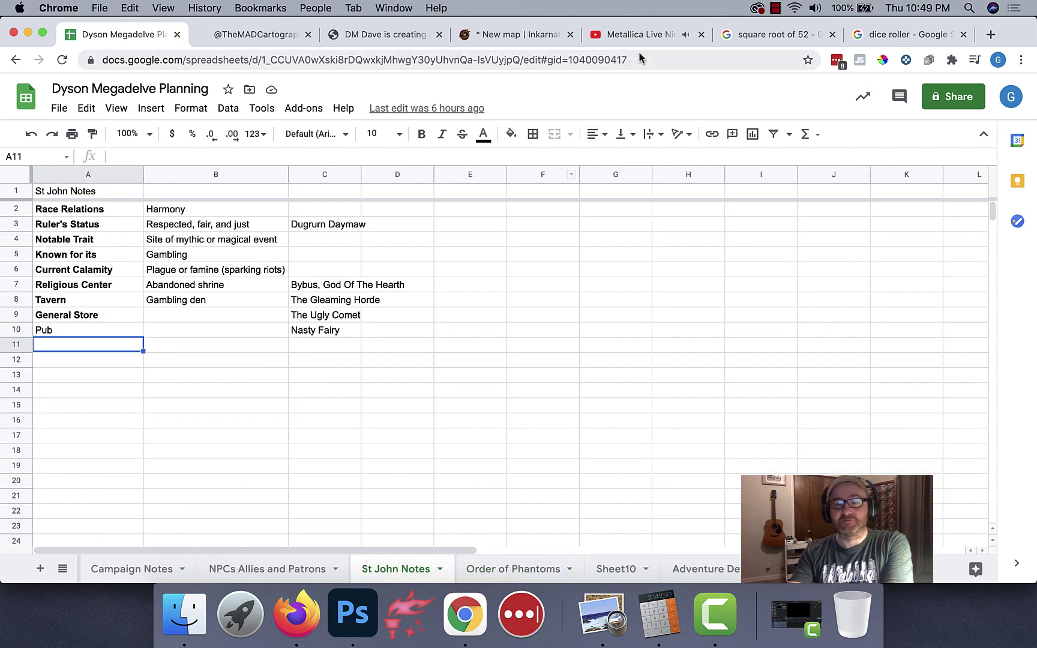
left_click(525, 36)
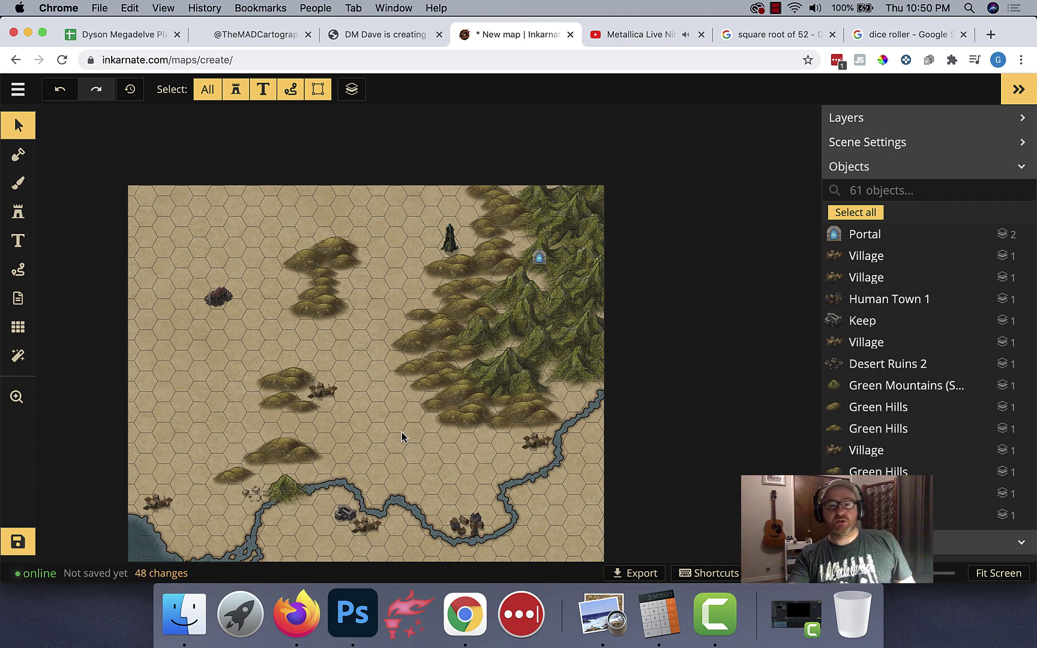
Step: Open the stamp catalog limited to the current style, with the search cleared, and browse down to Trees
key("space")
left_click_drag(391, 451, 393, 377)
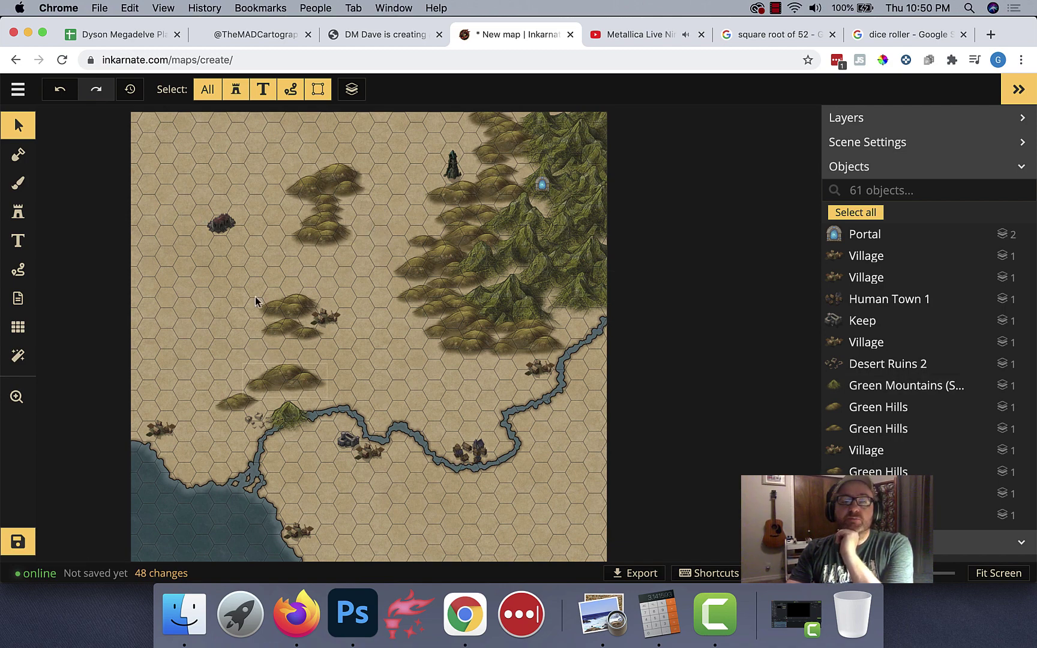
left_click(23, 216)
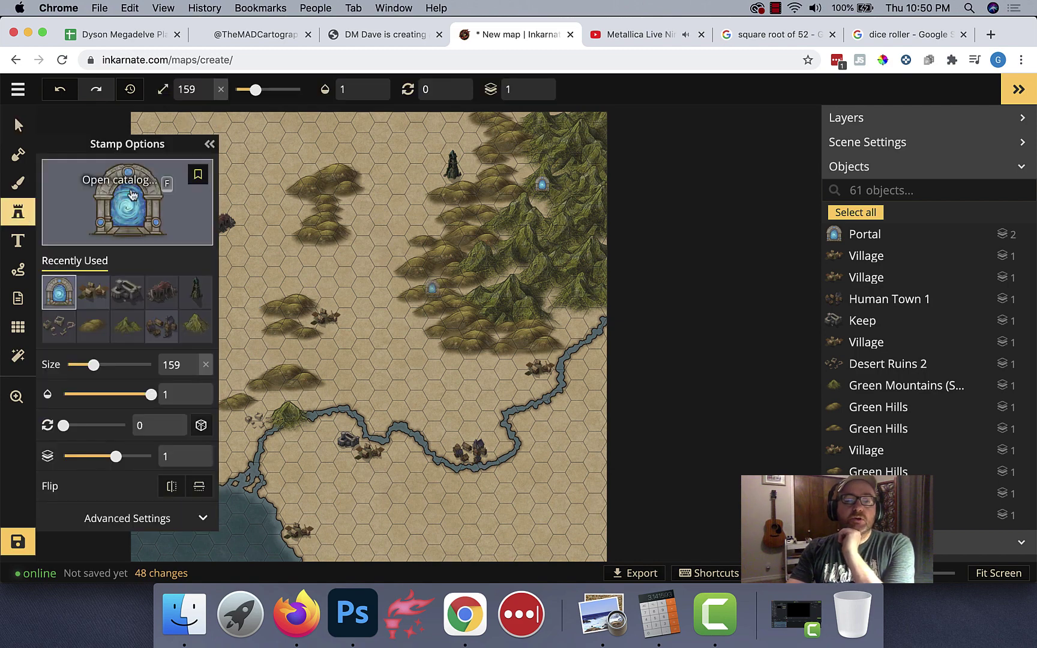
left_click(132, 193)
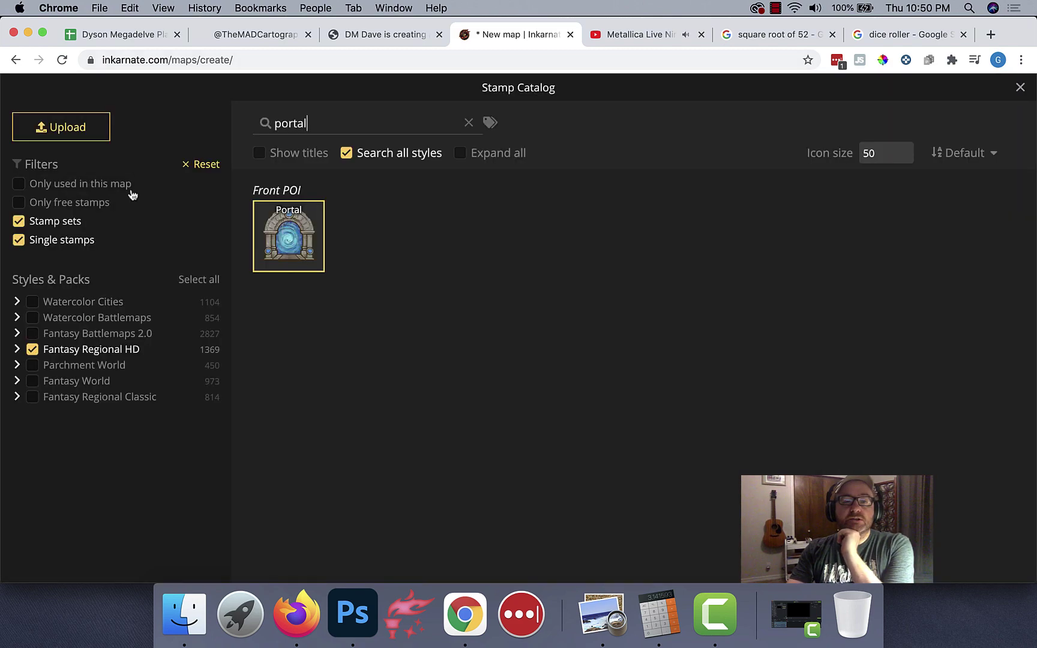
left_click(347, 153)
left_click(468, 124)
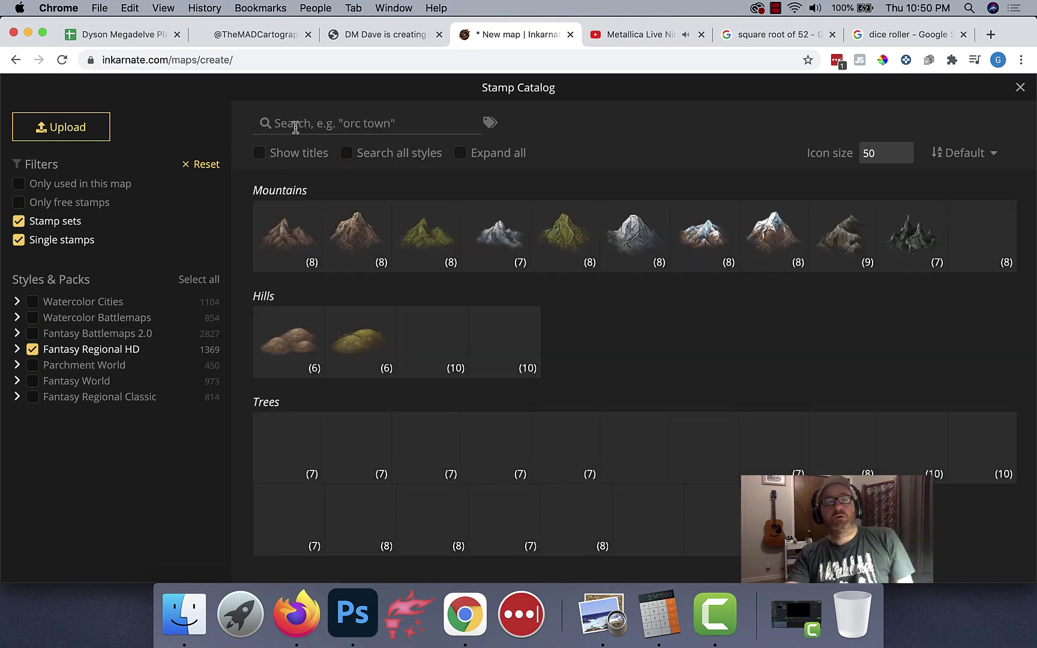
scroll(320, 125, "down", 3)
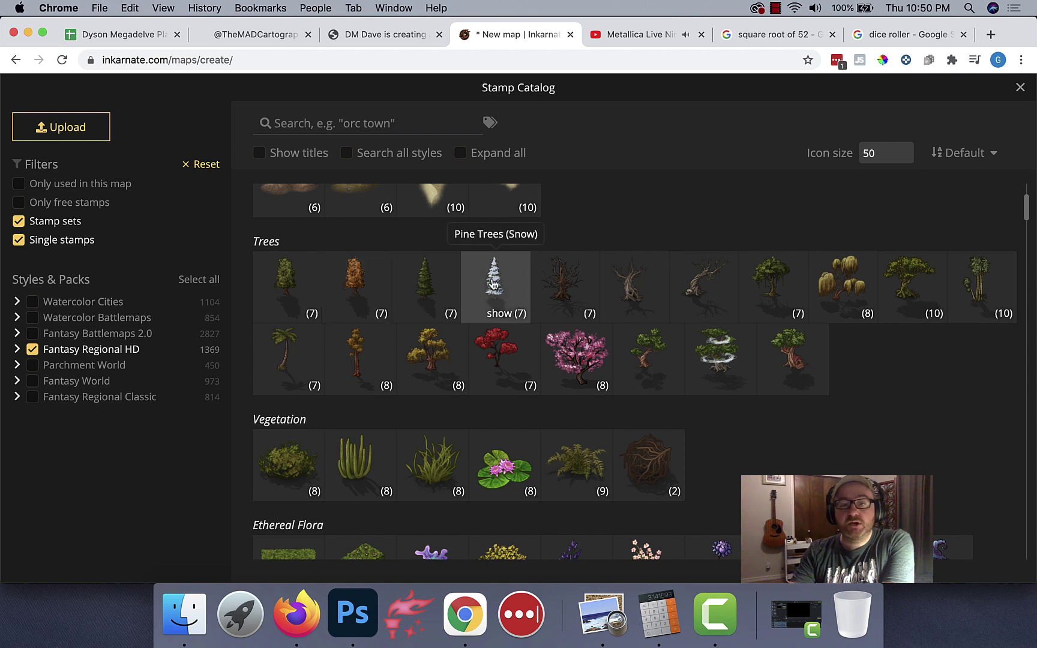
Step: Choose the Pine Trees stamp set and set its stamp size to 35
left_click(430, 290)
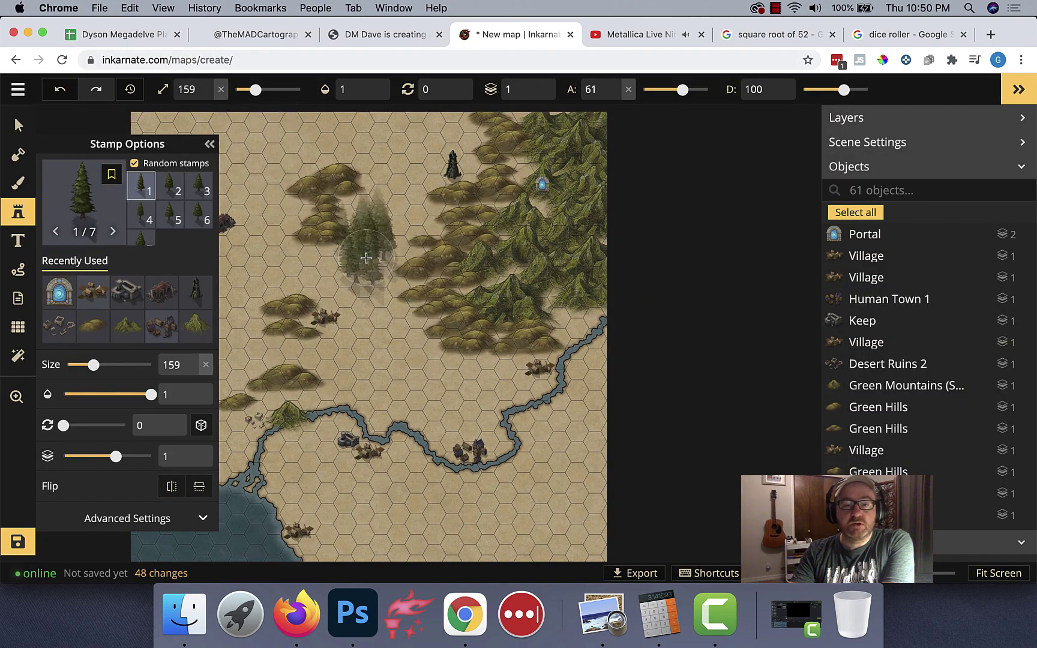
double_click(195, 89)
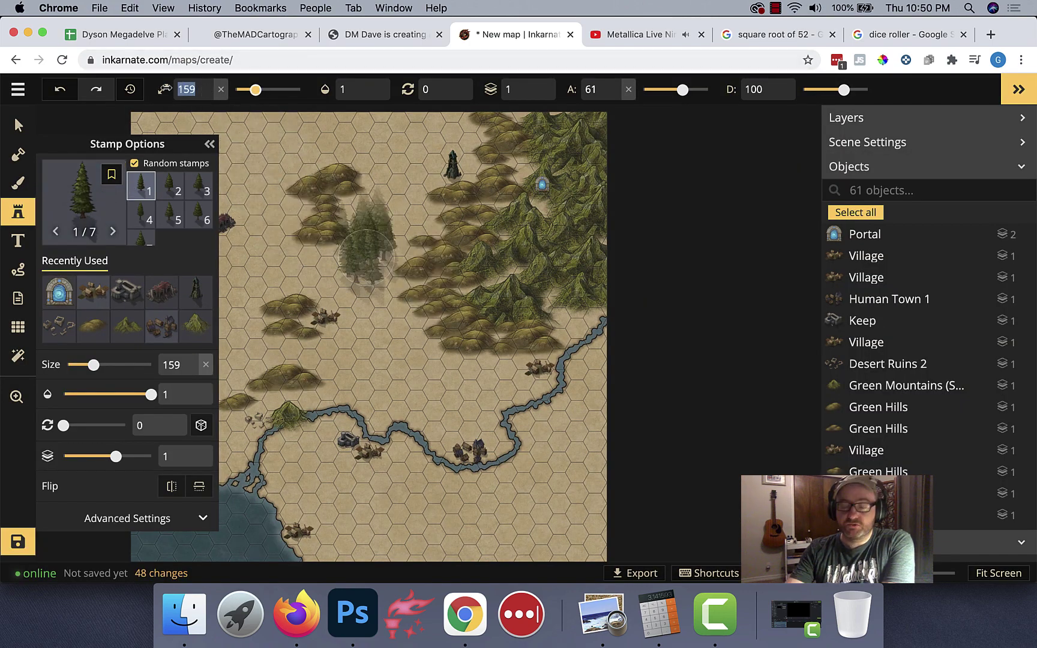
type("50")
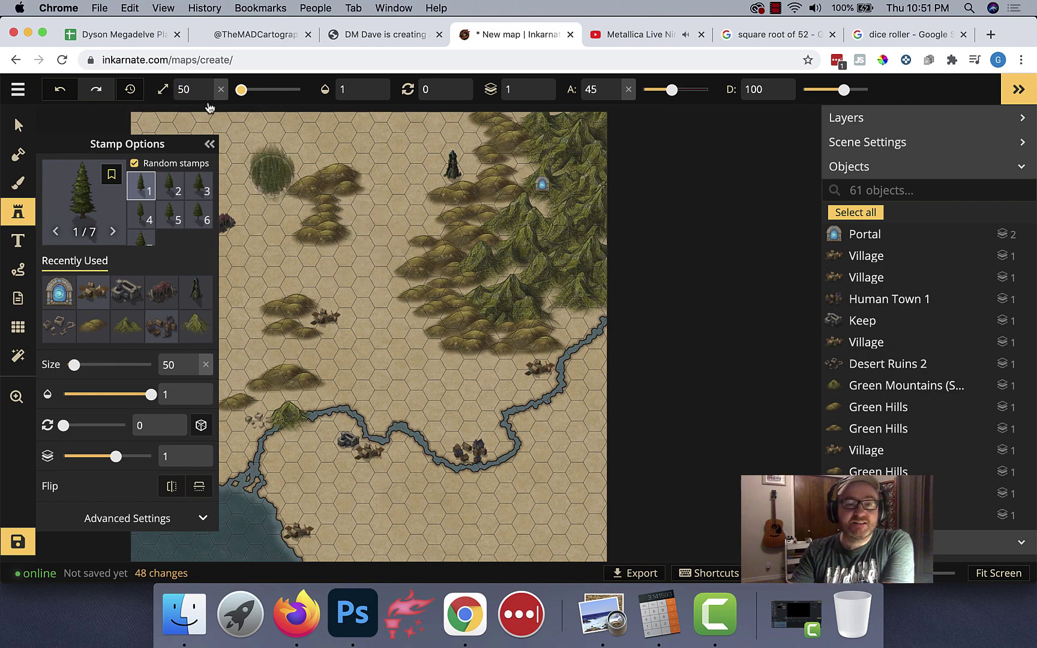
double_click(184, 88)
type("25")
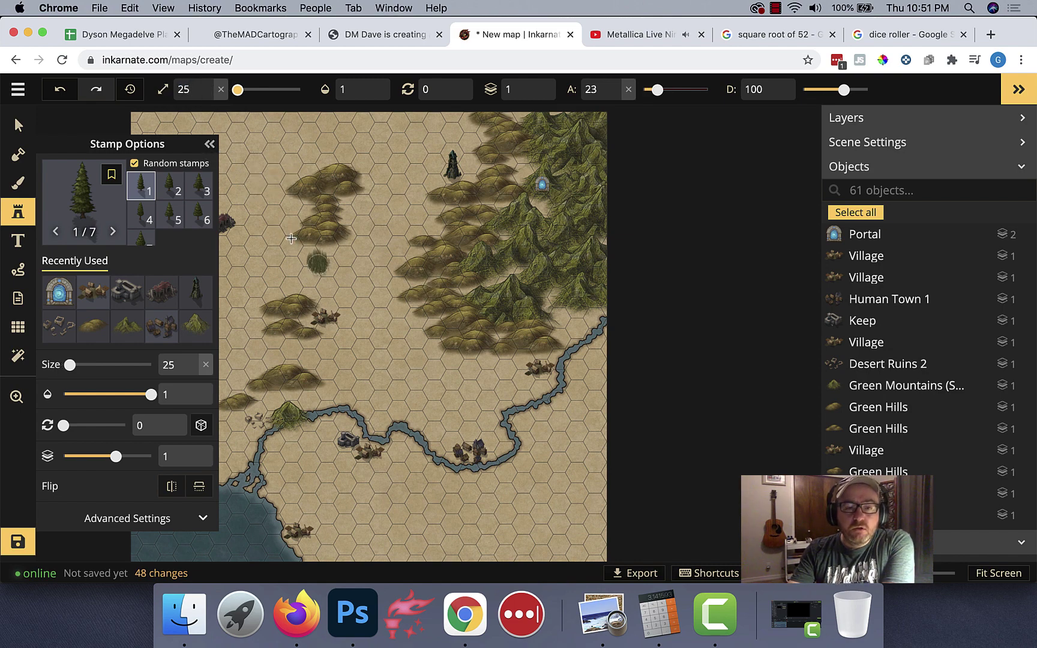
left_click(210, 146)
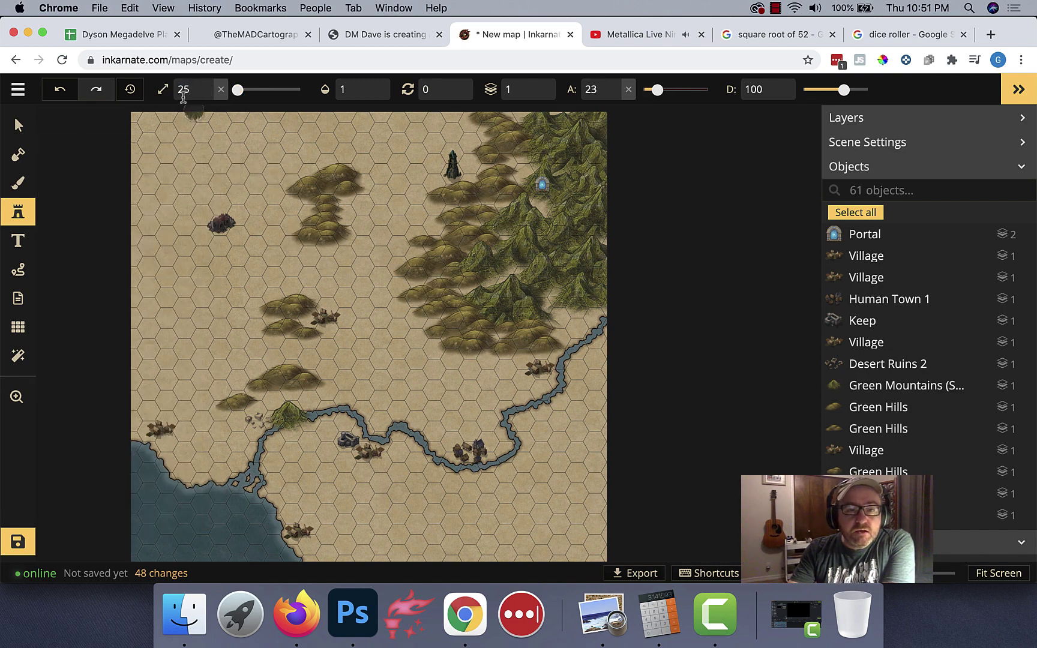
double_click(184, 89)
type("35")
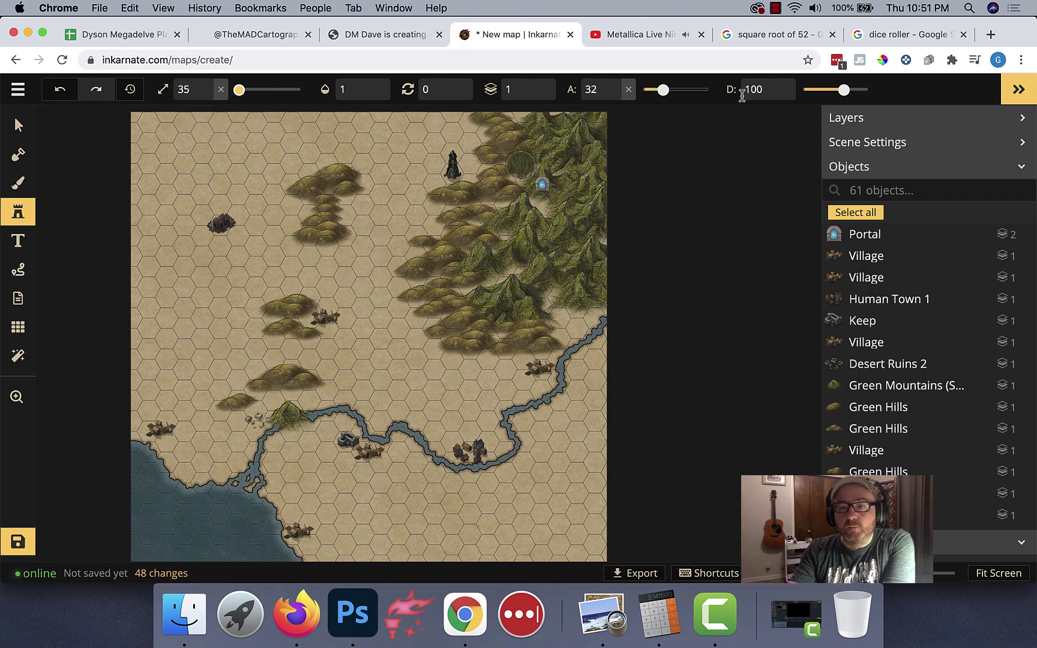
Step: Adjust the pine placement density slider to about 78
left_click(667, 87)
left_click(830, 89)
left_click_drag(830, 89, 820, 89)
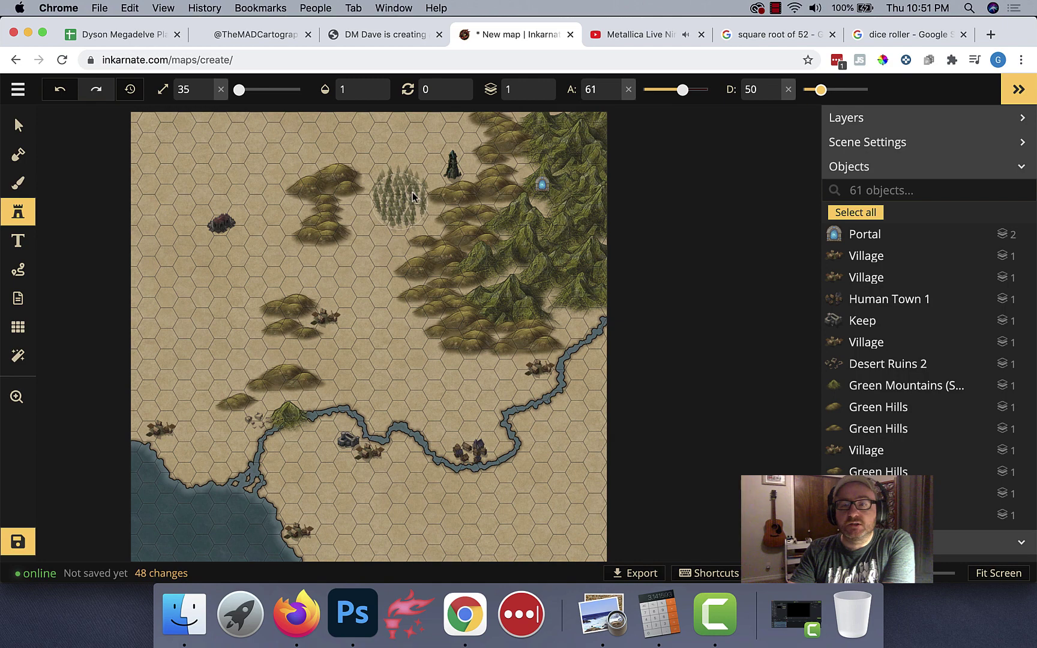
left_click_drag(832, 90, 833, 90)
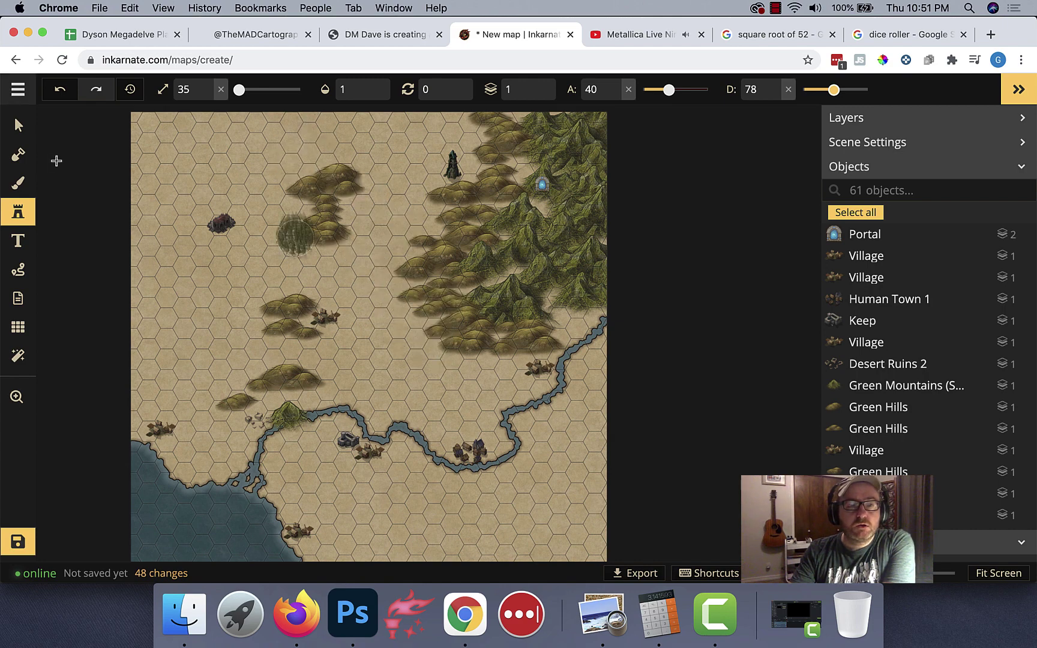
Step: Stamp dense pines along the top edge, the top-left corner, down the left side and over the northern hills
left_click(412, 139)
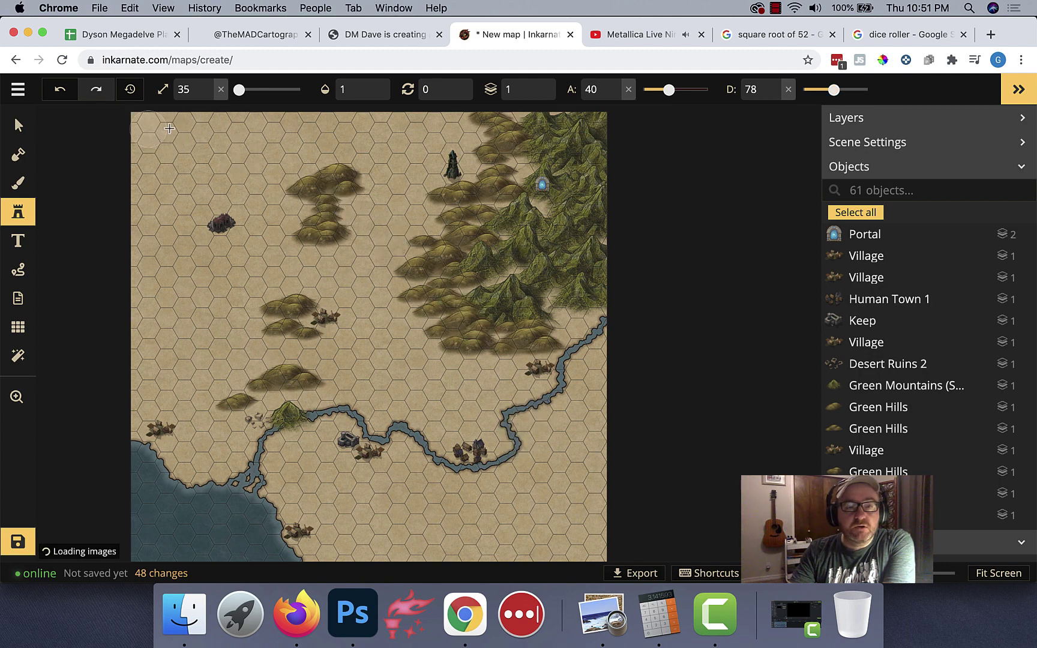
left_click(174, 128)
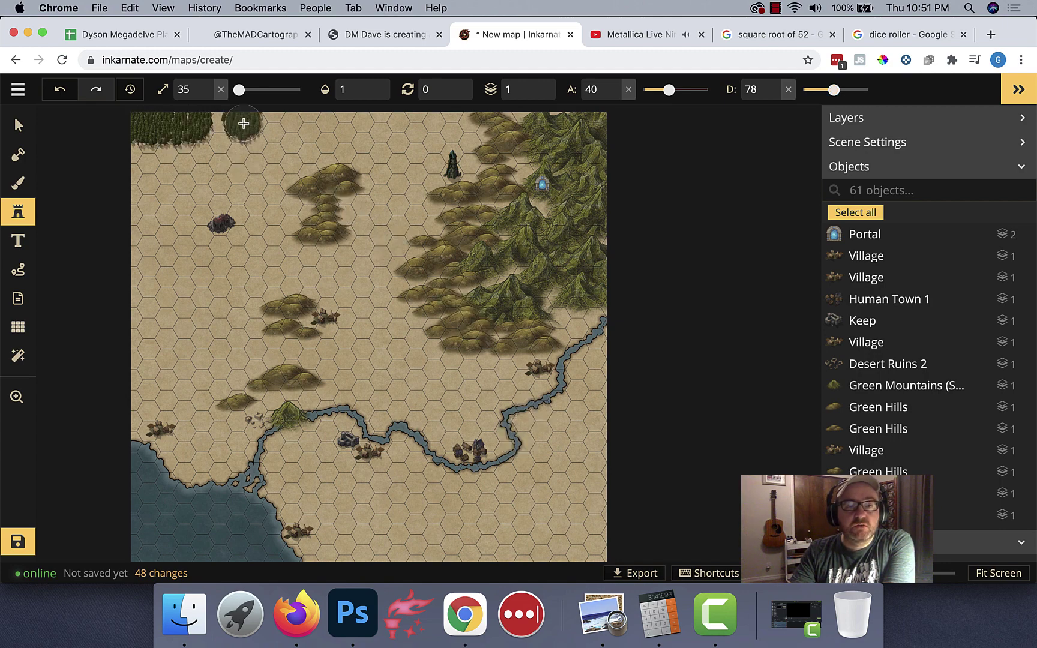
left_click(243, 123)
left_click(308, 127)
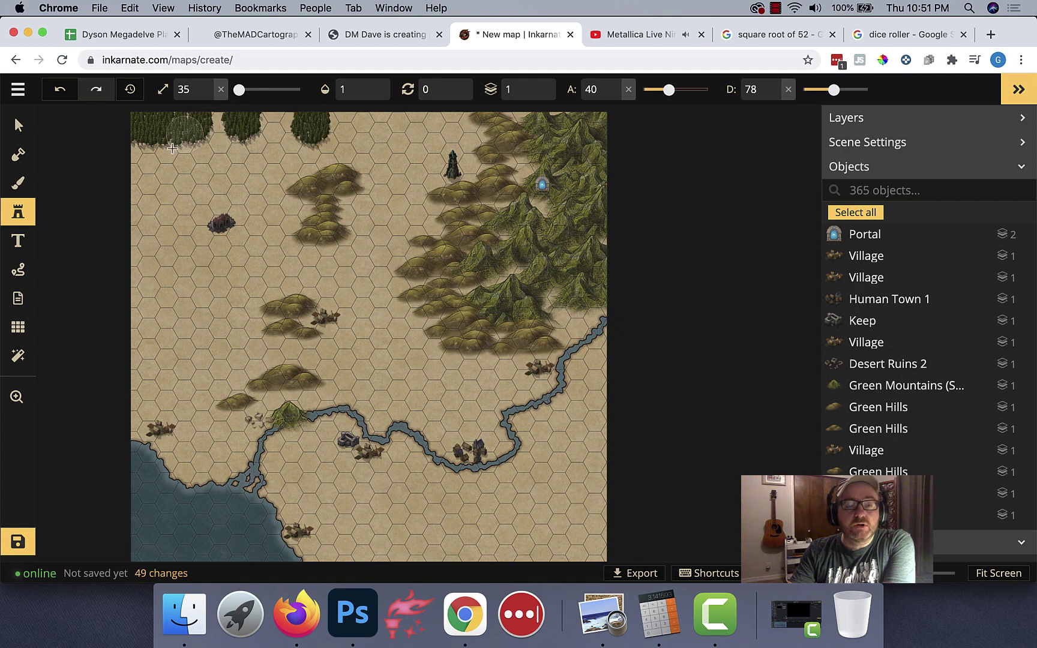
mouse_move(161, 157)
left_mouse_down()
mouse_move(144, 191)
mouse_move(184, 162)
mouse_move(237, 153)
mouse_move(275, 129)
mouse_move(372, 123)
left_mouse_up()
mouse_move(135, 148)
left_mouse_down()
mouse_move(122, 164)
mouse_move(171, 153)
left_mouse_up()
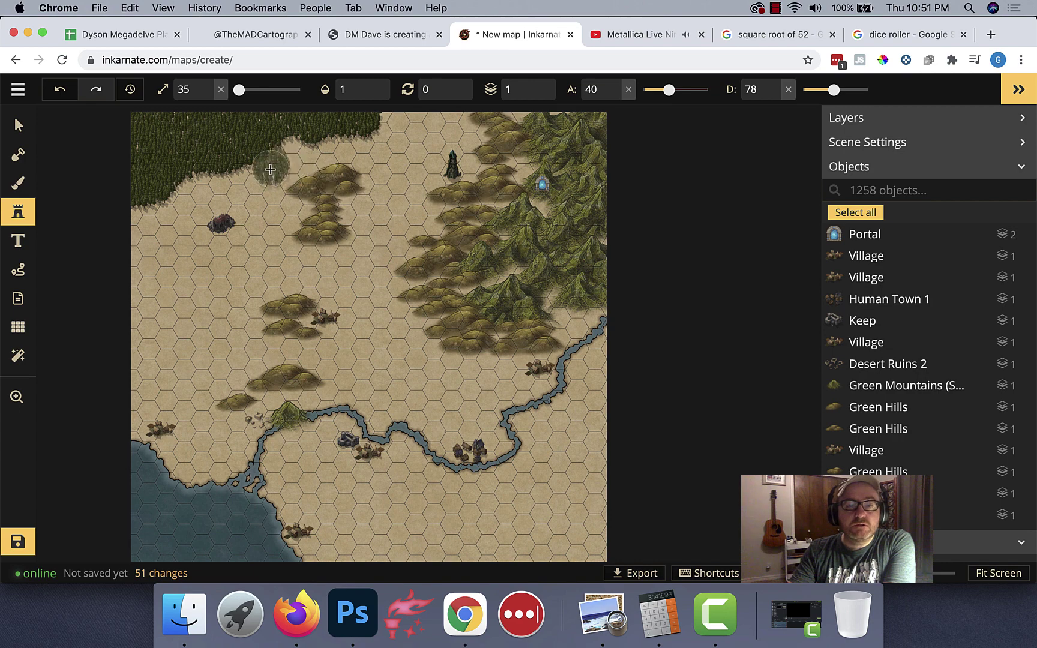
mouse_move(232, 179)
left_mouse_down()
mouse_move(180, 218)
mouse_move(154, 209)
mouse_move(151, 259)
mouse_move(139, 294)
left_mouse_up()
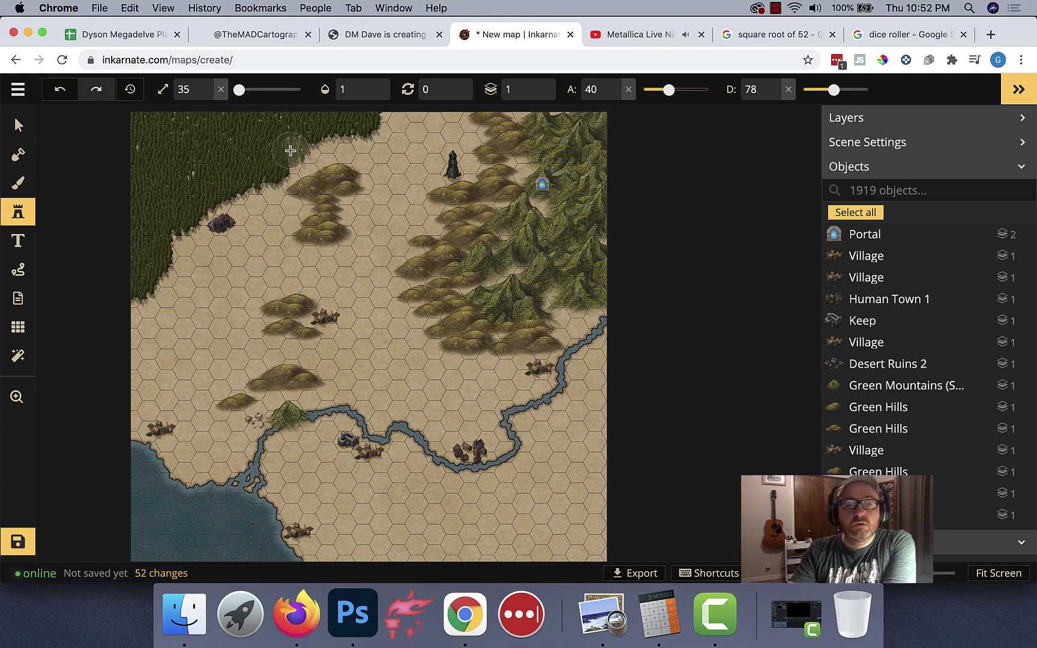
mouse_move(320, 149)
left_mouse_down()
mouse_move(355, 138)
mouse_move(377, 161)
mouse_move(461, 143)
mouse_move(446, 127)
mouse_move(373, 118)
mouse_move(489, 125)
left_mouse_up()
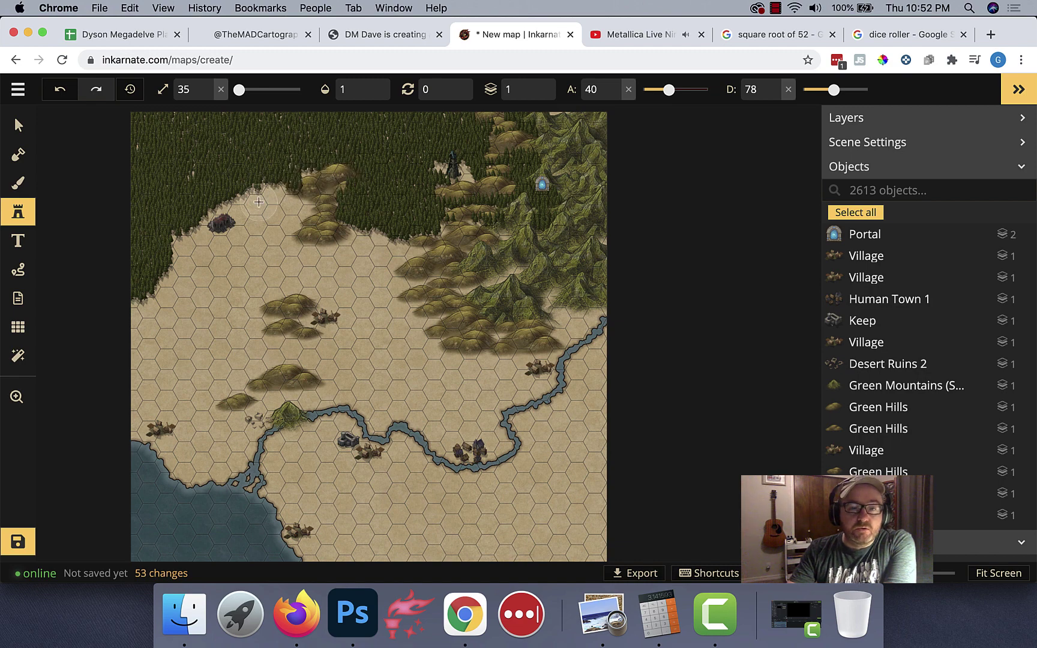
mouse_move(259, 202)
left_mouse_down()
mouse_move(302, 214)
mouse_move(287, 227)
mouse_move(308, 218)
left_mouse_up()
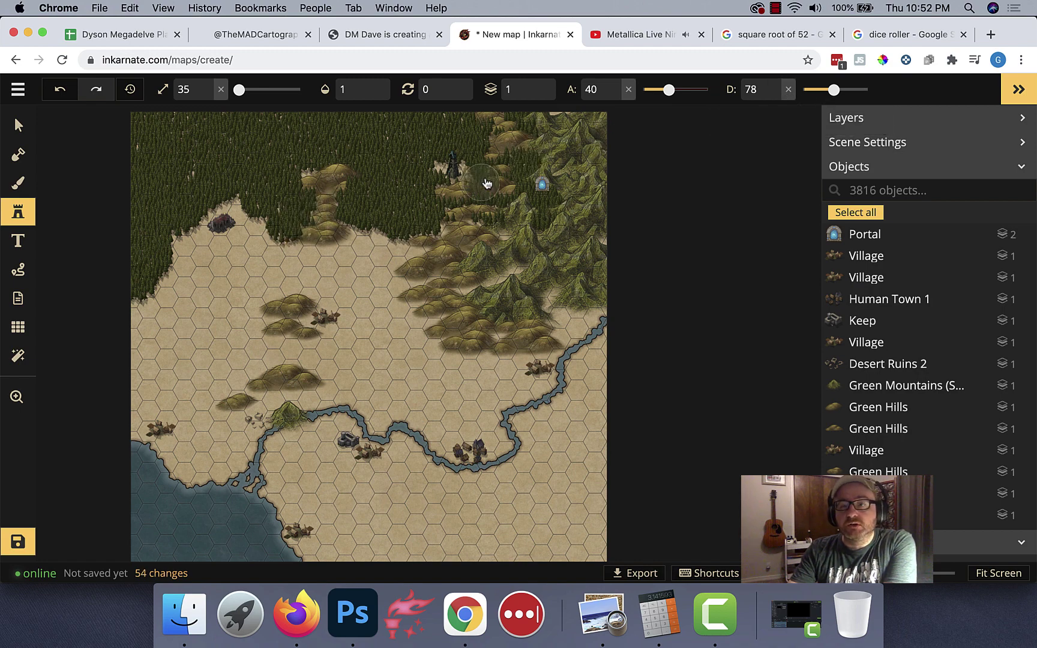
Step: Set pine density to 49 and scatter pines along the forest's southern fringe, the top-right mountains and the plain
left_click_drag(832, 89, 813, 91)
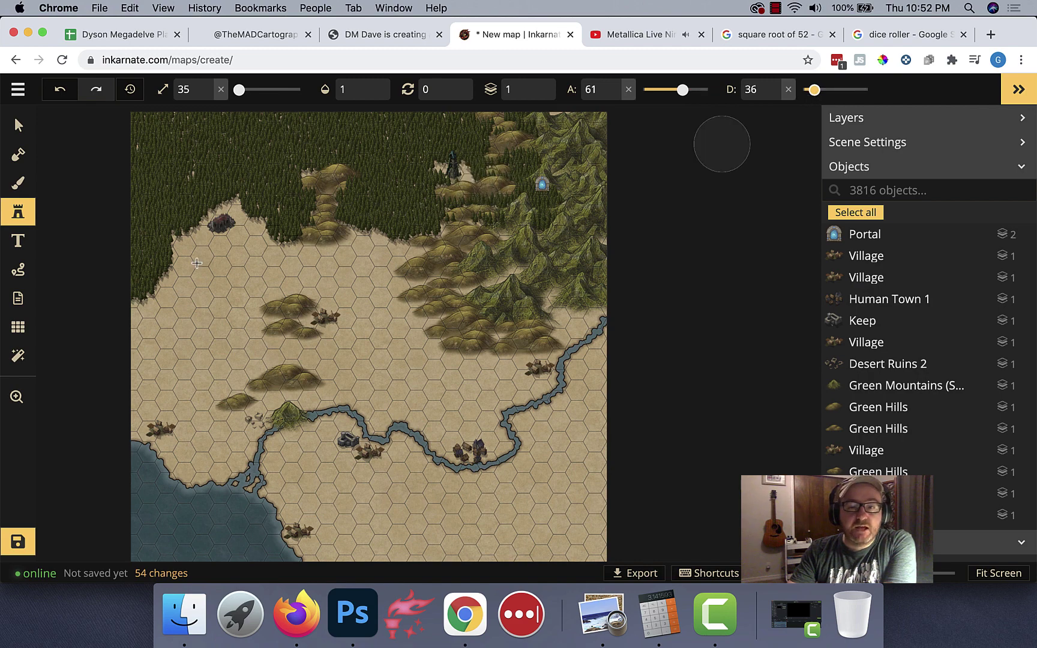
left_click_drag(813, 89, 819, 89)
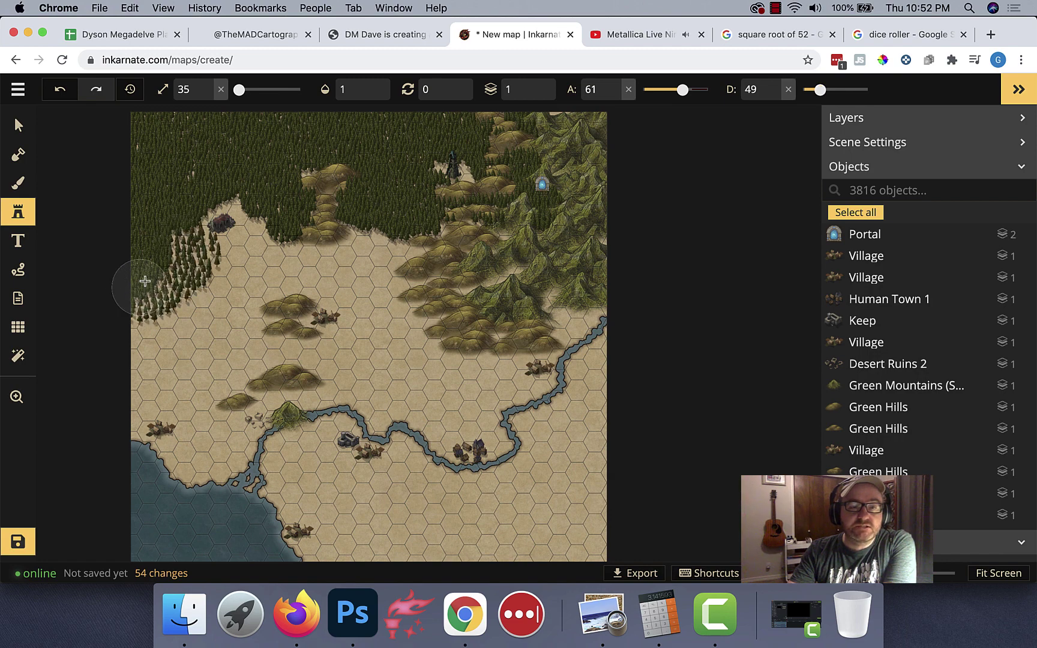
mouse_move(141, 283)
left_mouse_down()
mouse_move(168, 245)
mouse_move(133, 301)
mouse_move(175, 303)
mouse_move(157, 316)
mouse_move(183, 291)
mouse_move(313, 262)
mouse_move(308, 246)
mouse_move(276, 225)
mouse_move(303, 239)
mouse_move(419, 243)
mouse_move(375, 267)
mouse_move(519, 273)
mouse_move(534, 300)
mouse_move(551, 300)
mouse_move(515, 255)
mouse_move(606, 239)
left_mouse_up()
left_click_drag(558, 120, 569, 114)
left_click_drag(581, 155, 540, 177)
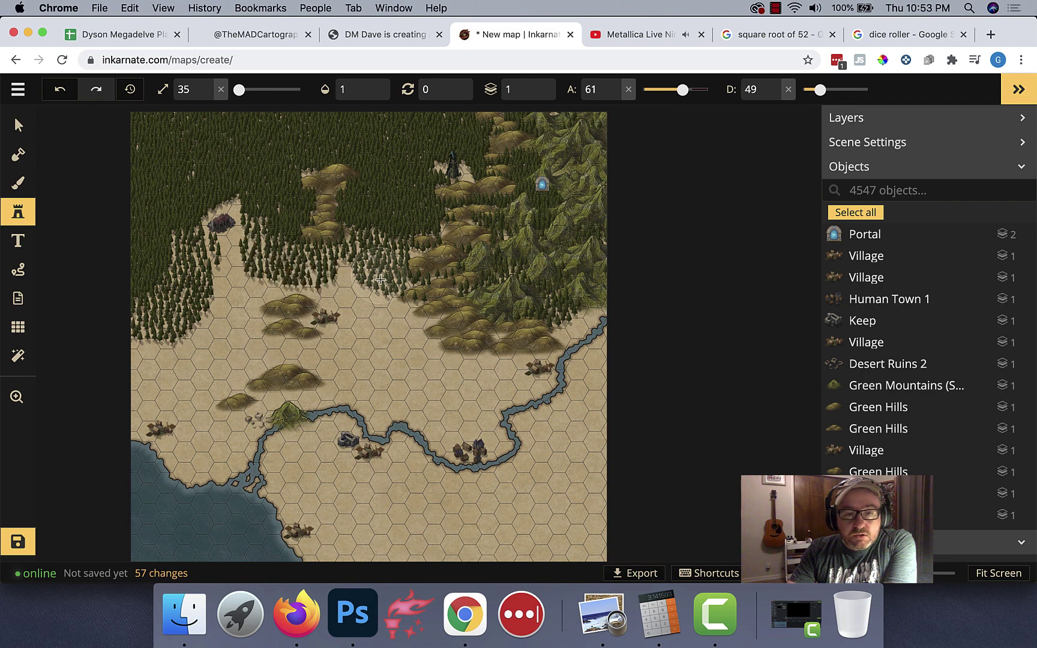
mouse_move(428, 299)
left_mouse_down()
mouse_move(414, 318)
mouse_move(363, 279)
left_mouse_up()
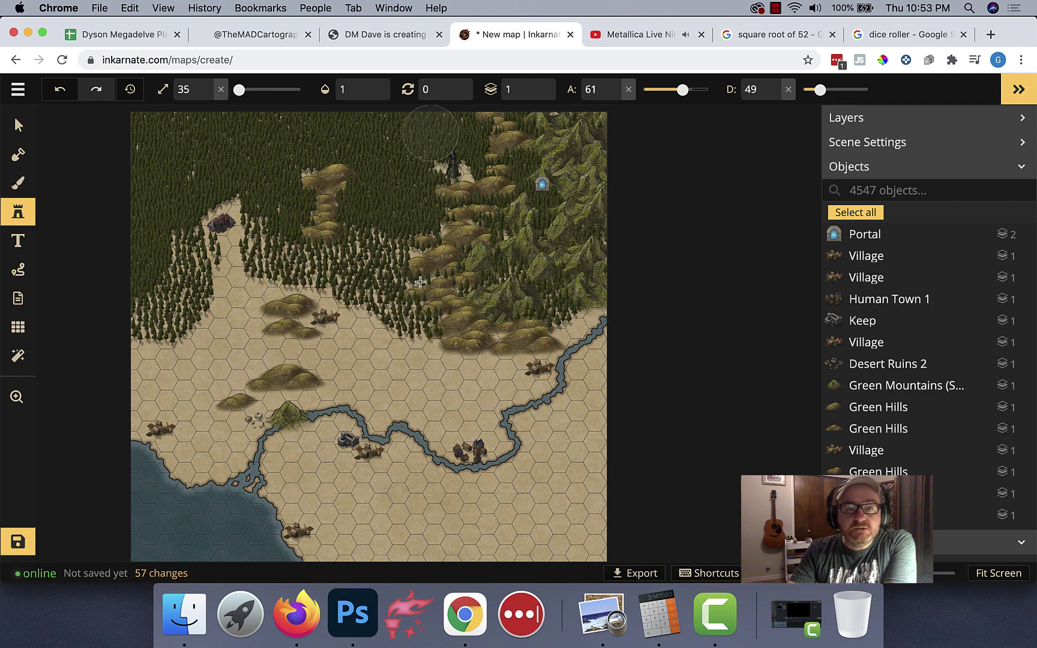
Step: With the Mask tool at size 7, carve a small lake and a stream winding north, undoing bad strokes
left_click(19, 157)
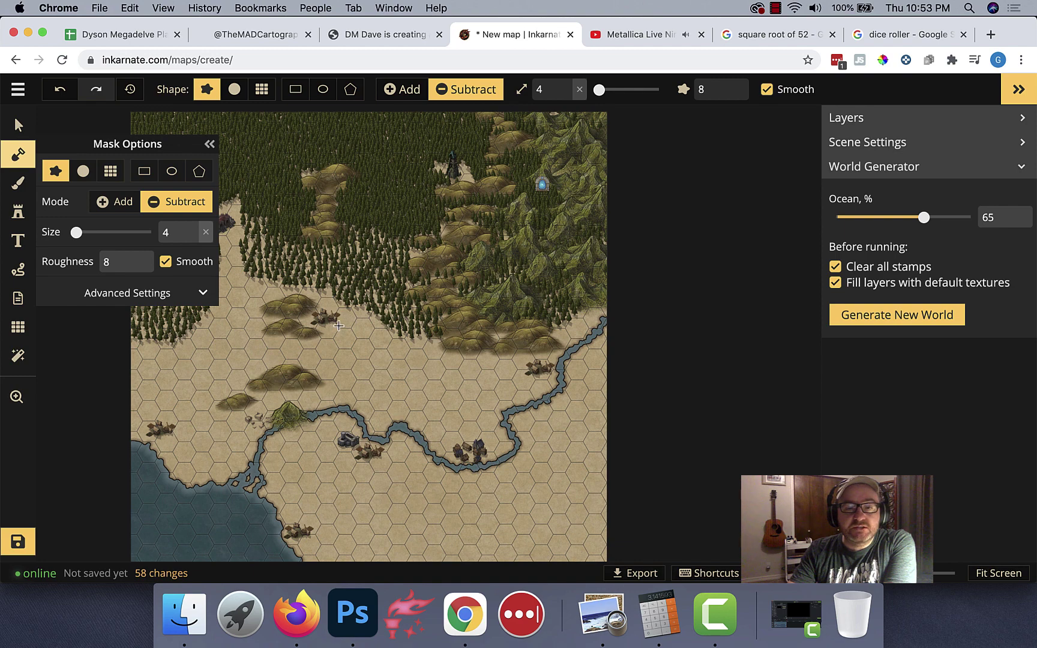
left_click_drag(598, 89, 601, 90)
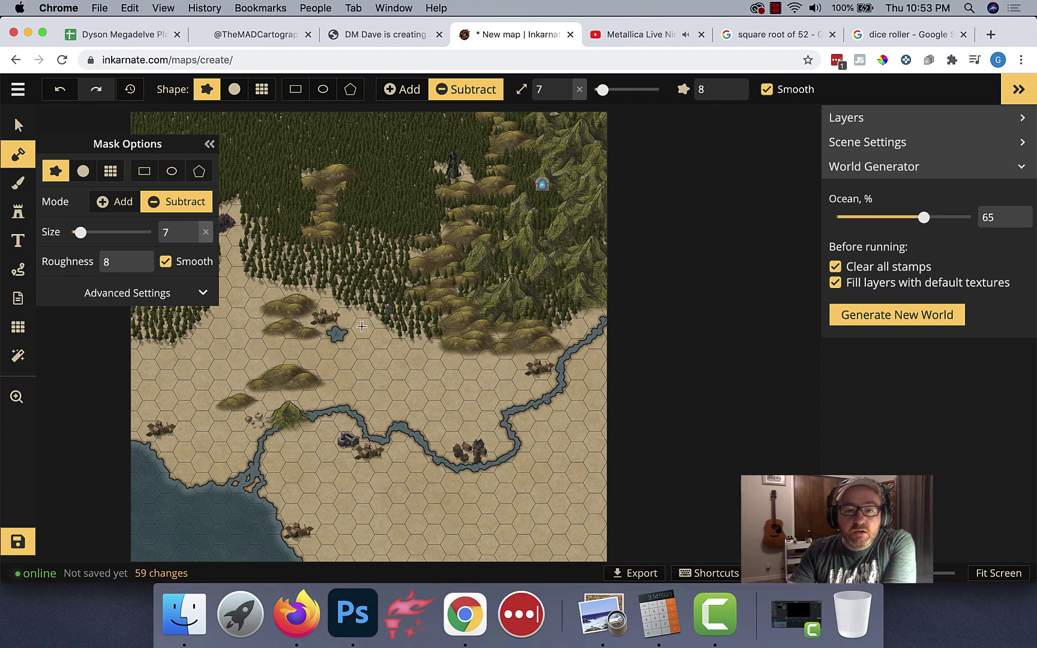
left_click_drag(339, 333, 336, 333)
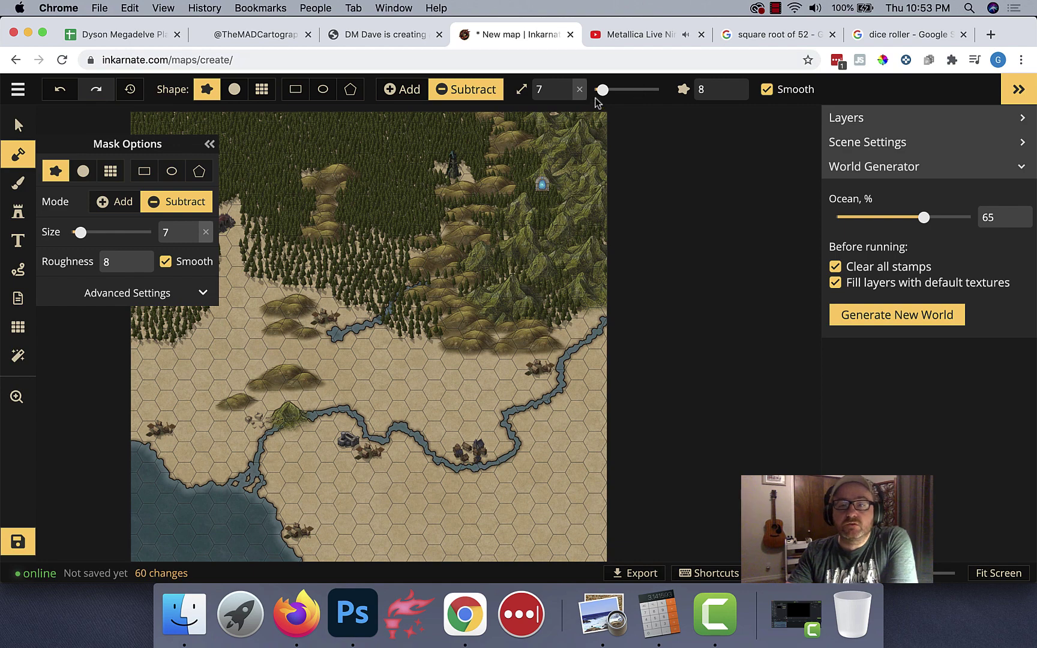
key("super+z")
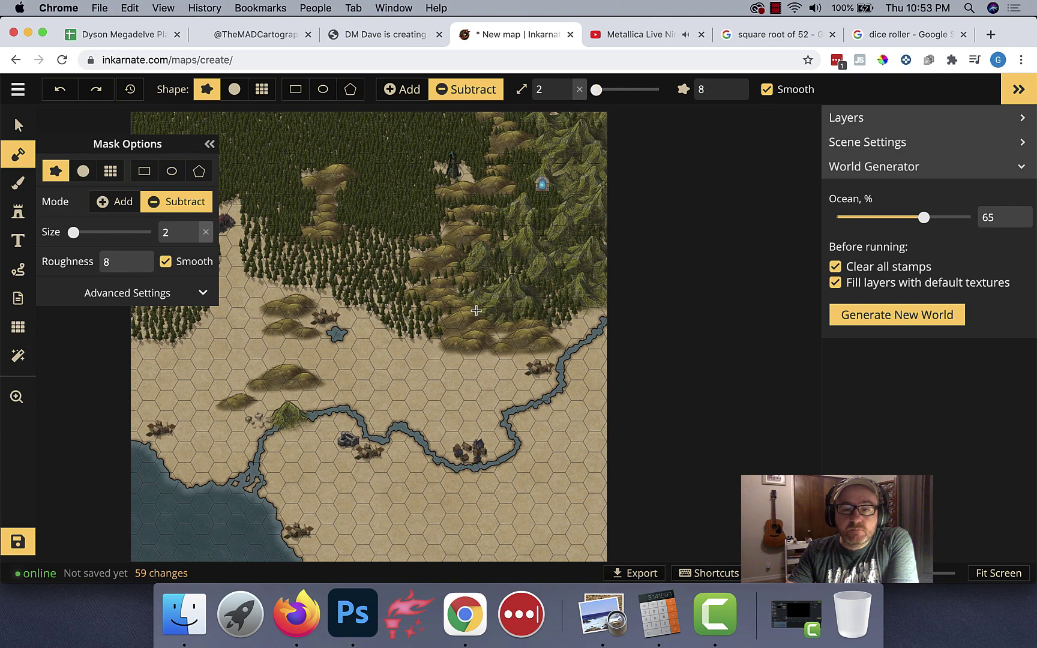
key("ctrl+z")
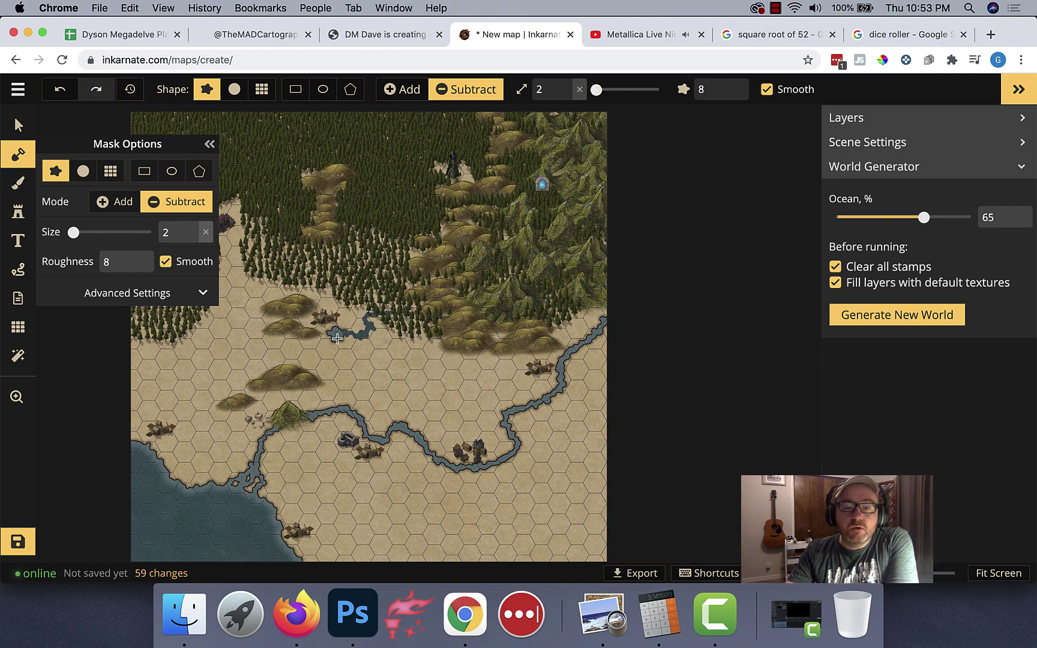
left_click_drag(336, 338, 335, 336)
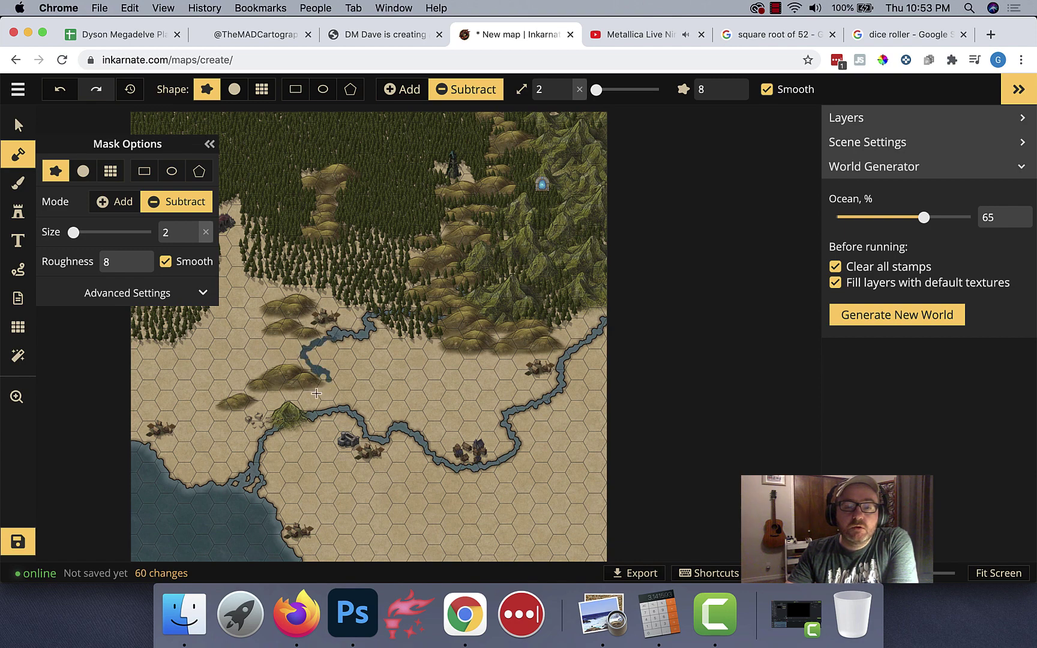
left_click_drag(305, 406, 335, 335)
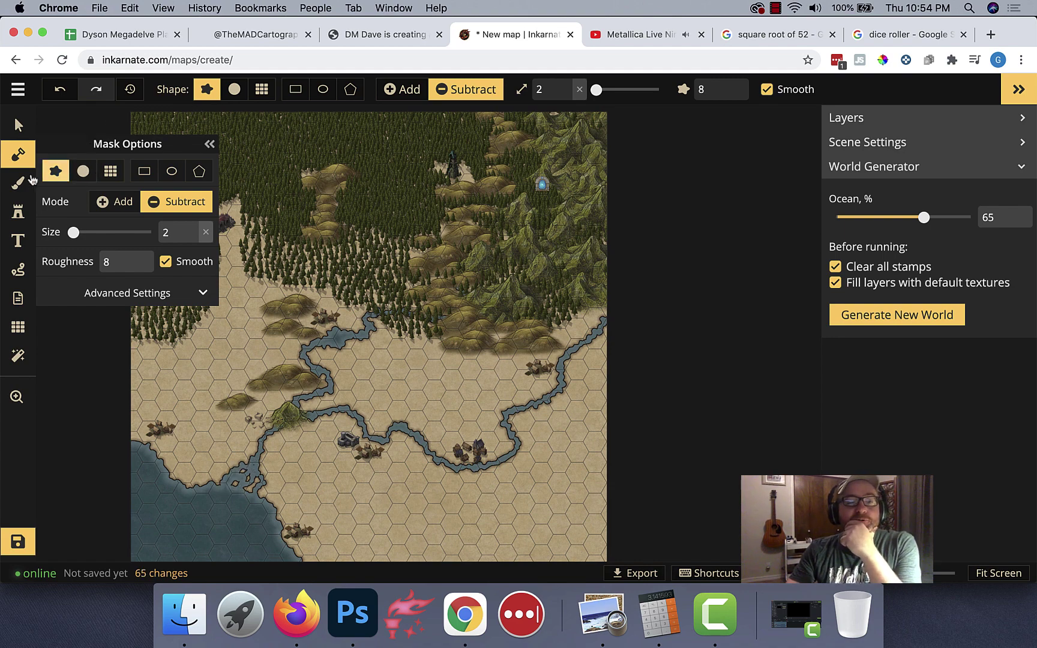
Step: At density 32, paint pine swaths below the forest edge, along the left edge and across the bottom
left_click(20, 214)
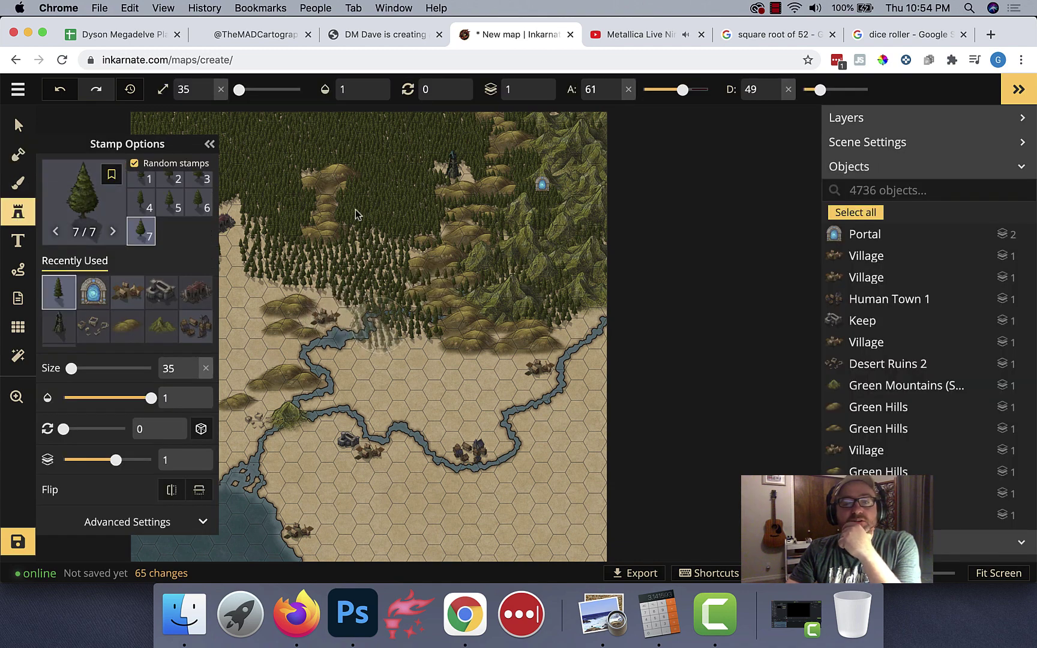
left_click_drag(819, 89, 811, 91)
mouse_move(425, 334)
left_mouse_down()
mouse_move(478, 342)
mouse_move(577, 295)
mouse_move(601, 325)
mouse_move(621, 385)
mouse_move(603, 375)
mouse_move(597, 419)
mouse_move(564, 439)
mouse_move(599, 486)
mouse_move(609, 460)
left_mouse_up()
mouse_move(480, 375)
left_mouse_down()
mouse_move(445, 351)
mouse_move(398, 360)
left_mouse_up()
left_click(209, 145)
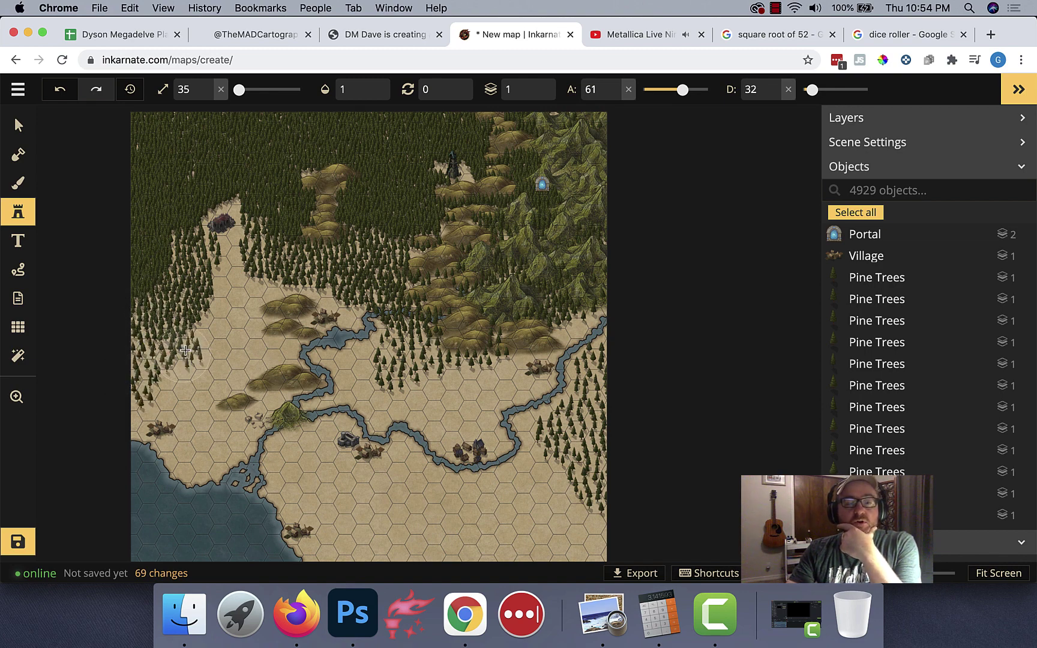
mouse_move(185, 349)
left_mouse_down()
mouse_move(198, 320)
mouse_move(167, 231)
left_mouse_up()
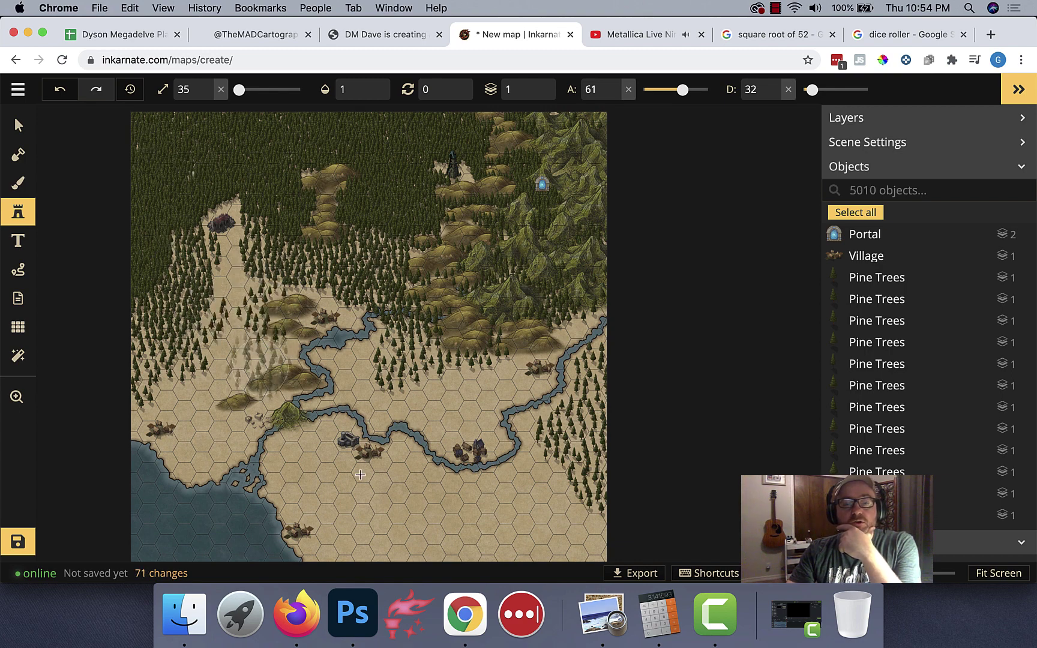
mouse_move(359, 475)
left_mouse_down()
mouse_move(339, 486)
mouse_move(345, 495)
left_mouse_up()
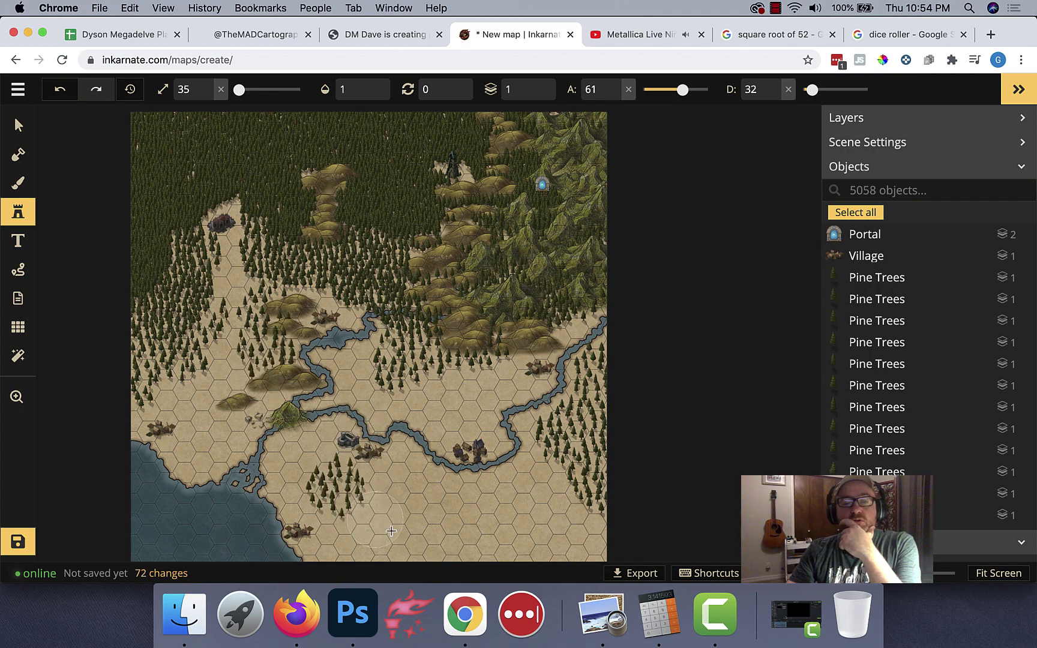
mouse_move(391, 531)
left_mouse_down()
mouse_move(480, 507)
mouse_move(566, 522)
mouse_move(603, 516)
left_mouse_up()
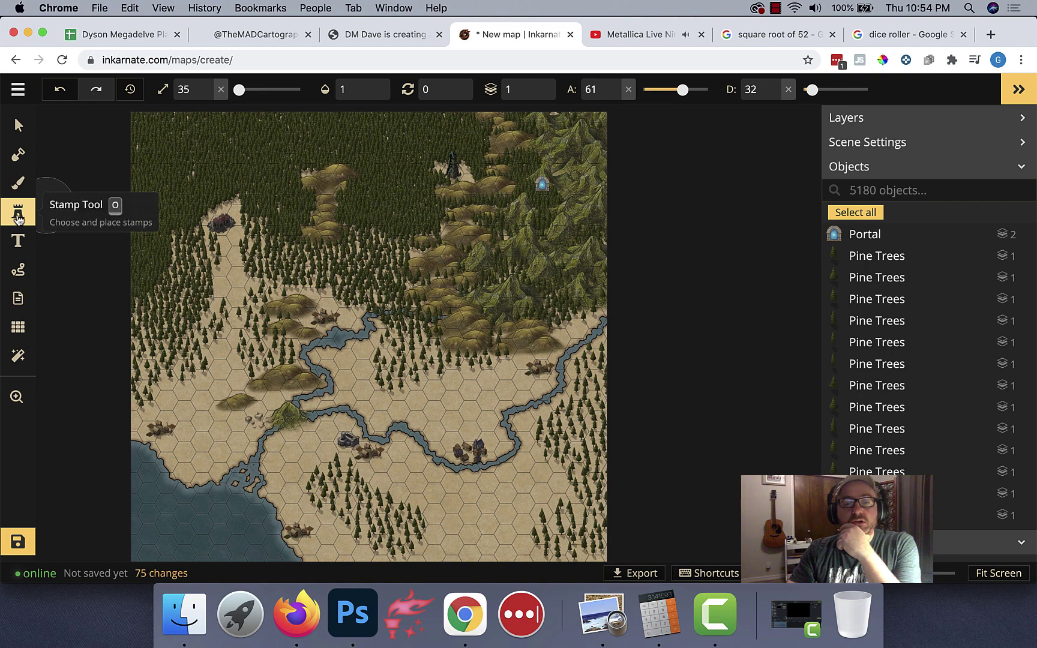
Step: At density 24, stamp small pine clusters in the middle plains, near the river village and south of the river
left_click_drag(812, 90, 808, 89)
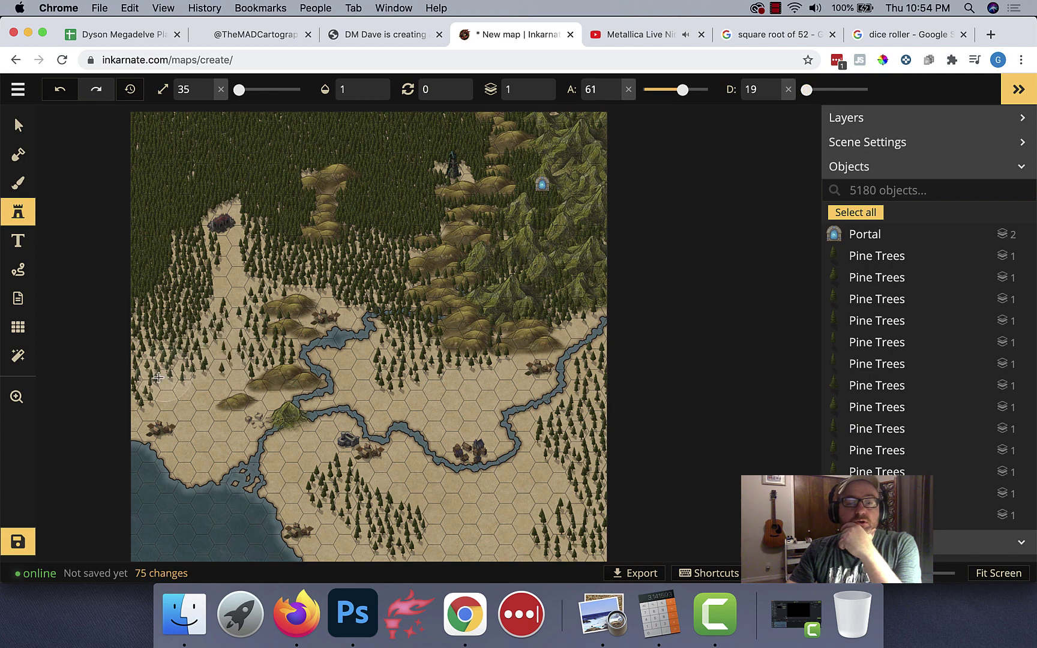
left_click(444, 393)
left_click(456, 384)
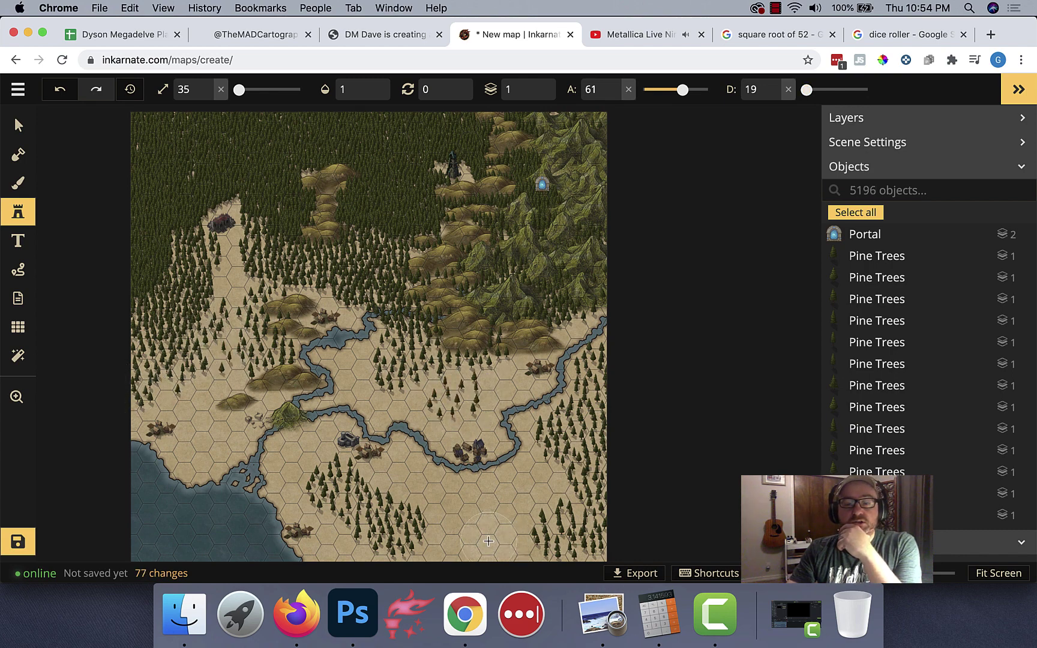
left_click(543, 491)
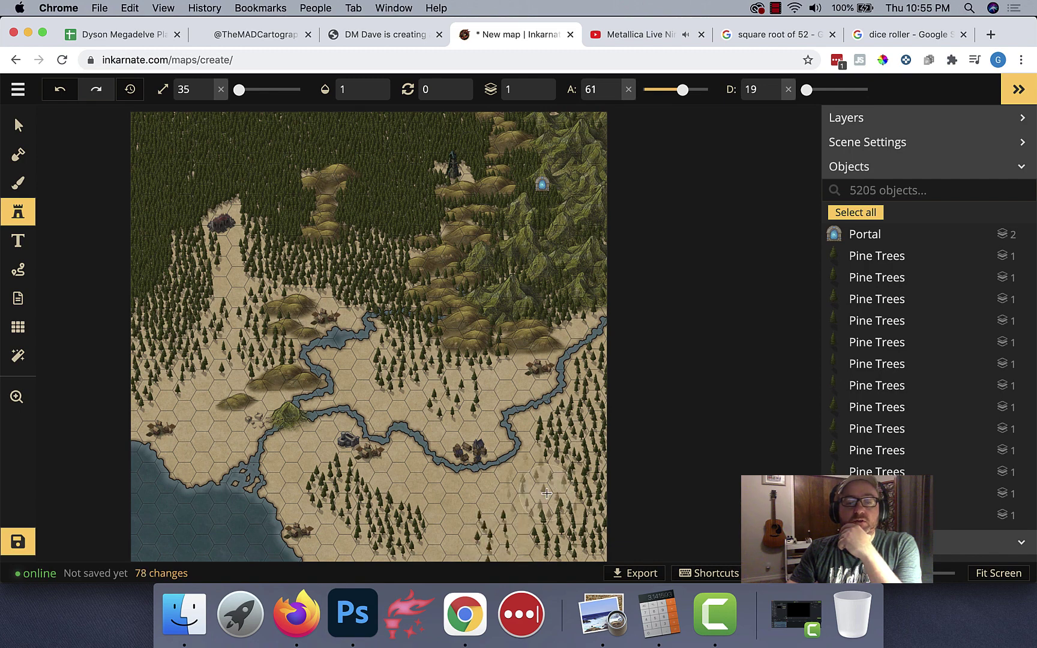
left_click(372, 511)
left_click(362, 550)
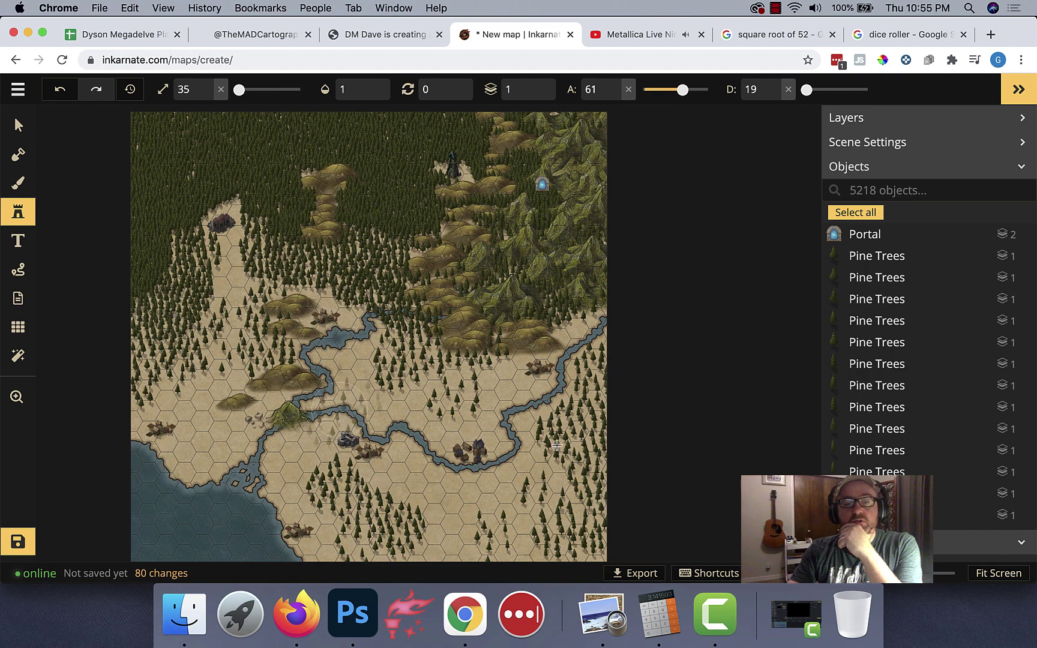
Step: Select the leafy deciduous tree stamp and place one in the lower middle of the map
left_click(17, 216)
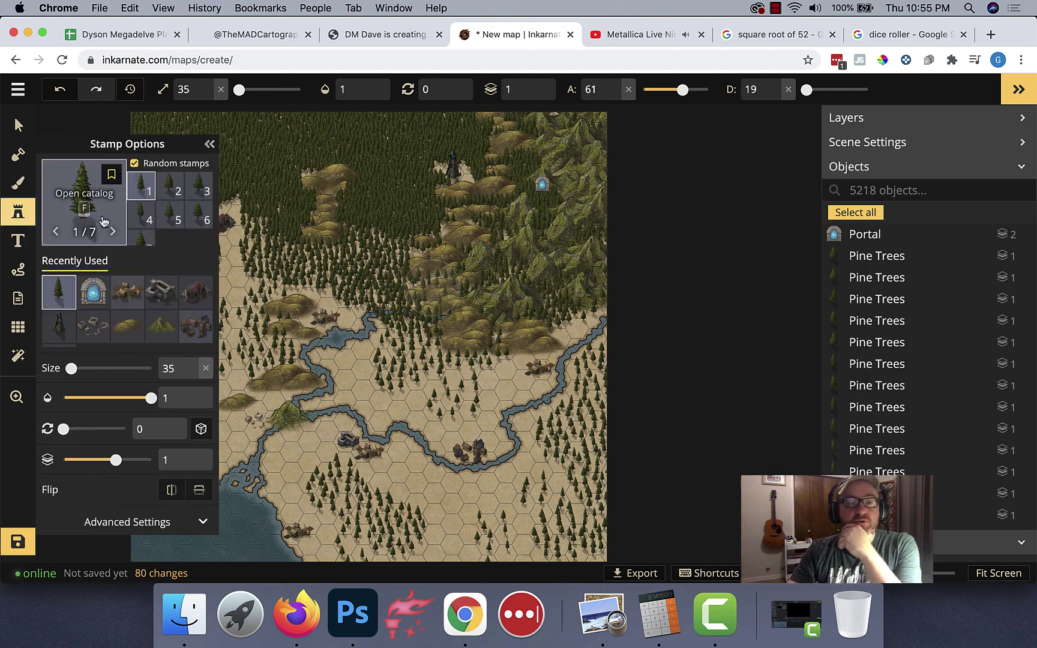
left_click(93, 204)
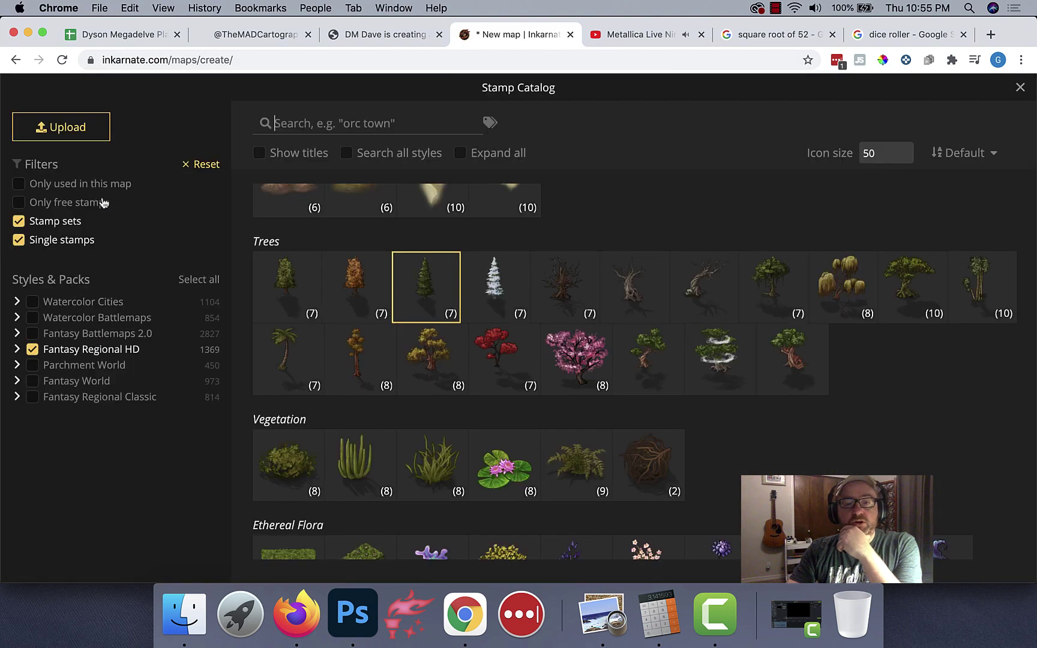
left_click(296, 300)
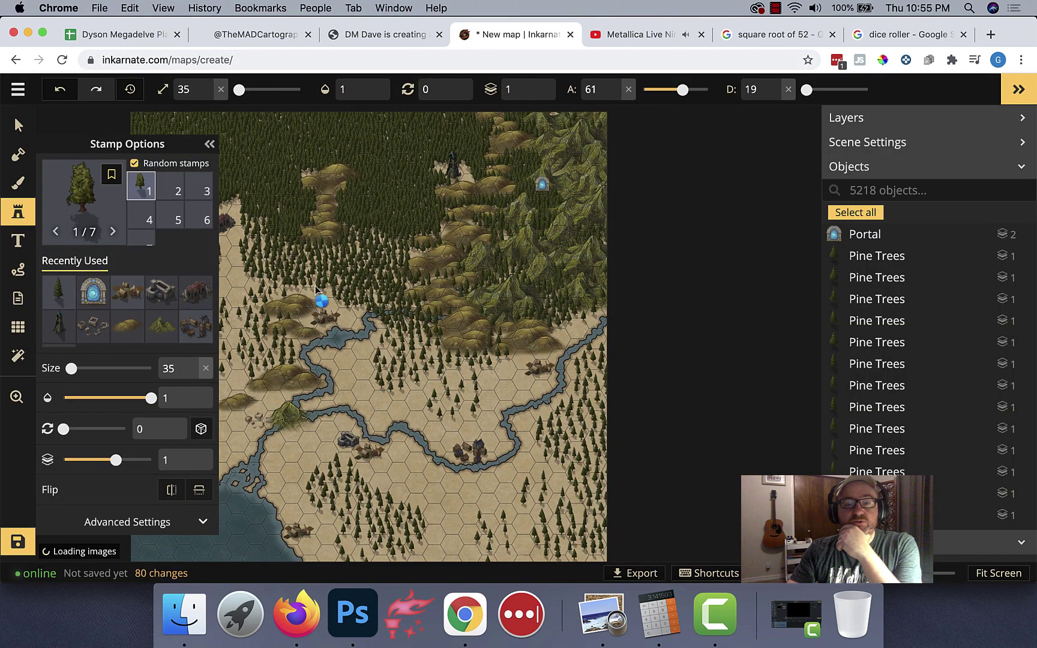
left_click(209, 144)
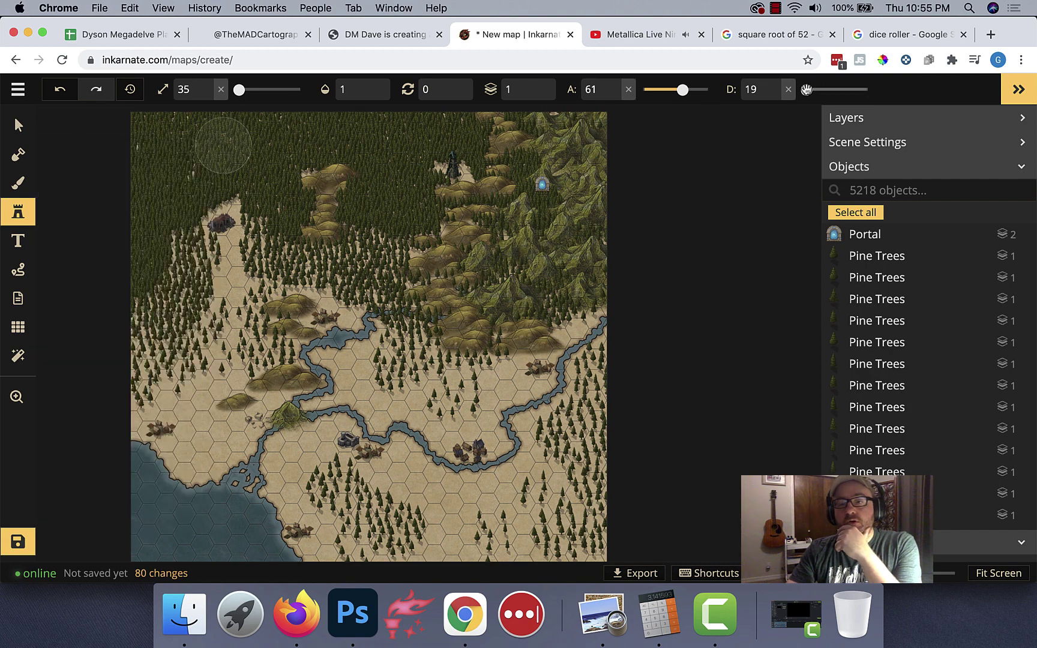
left_click_drag(806, 89, 810, 89)
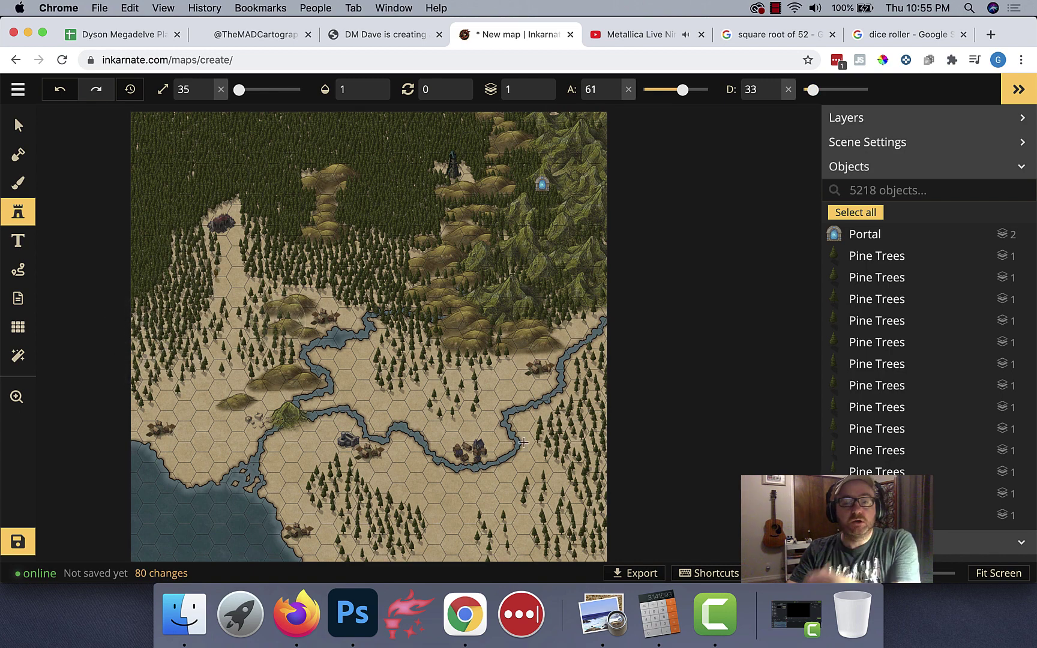
left_click(346, 505)
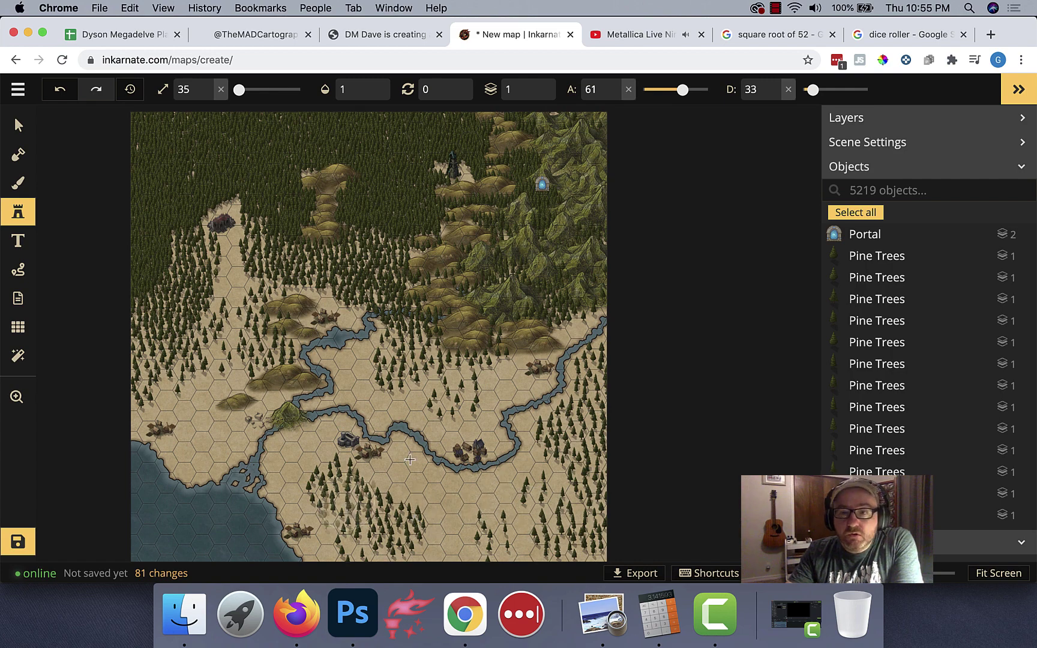
Step: At density 53, paint deciduous trees across the southern, southwestern, eastern and western woods and the northern tower
left_click_drag(812, 91, 822, 90)
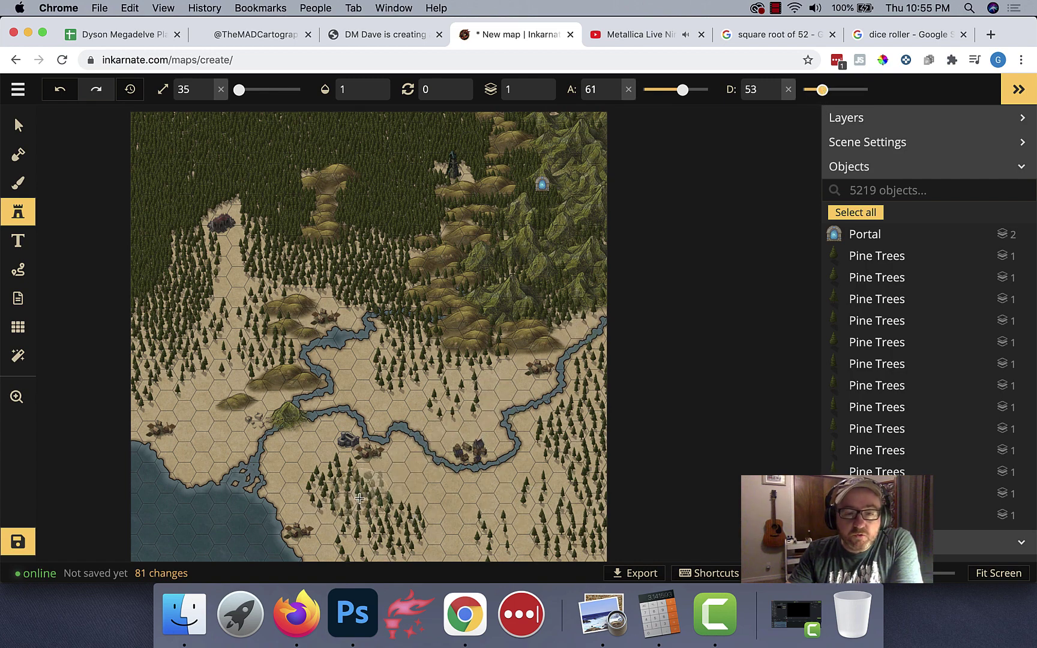
mouse_move(373, 524)
left_mouse_down()
mouse_move(551, 523)
mouse_move(538, 536)
mouse_move(574, 524)
left_mouse_up()
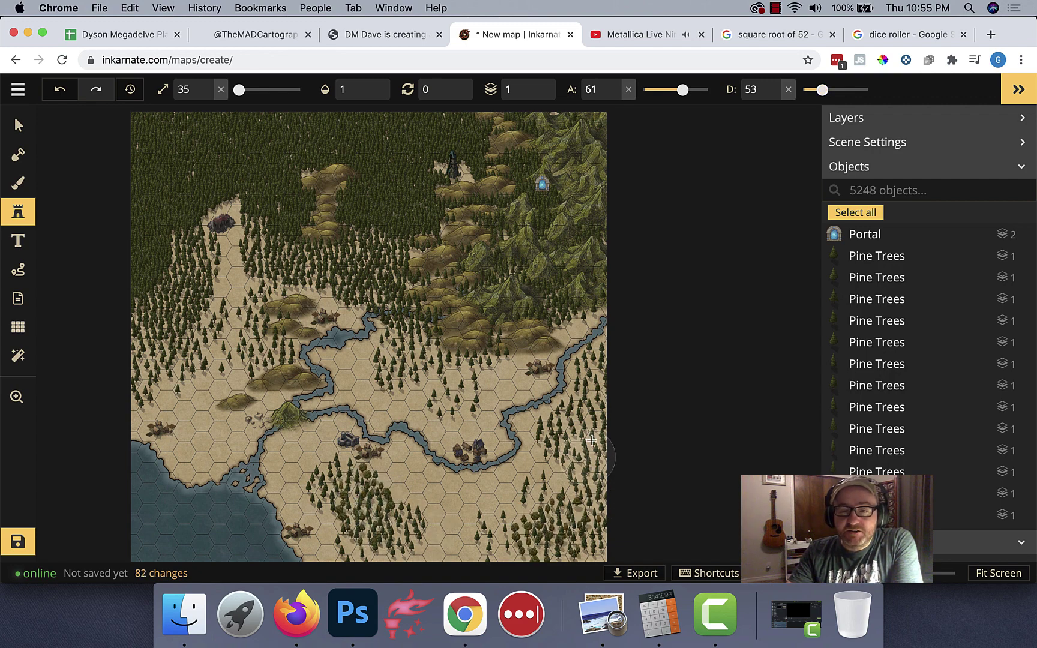
left_click(611, 402)
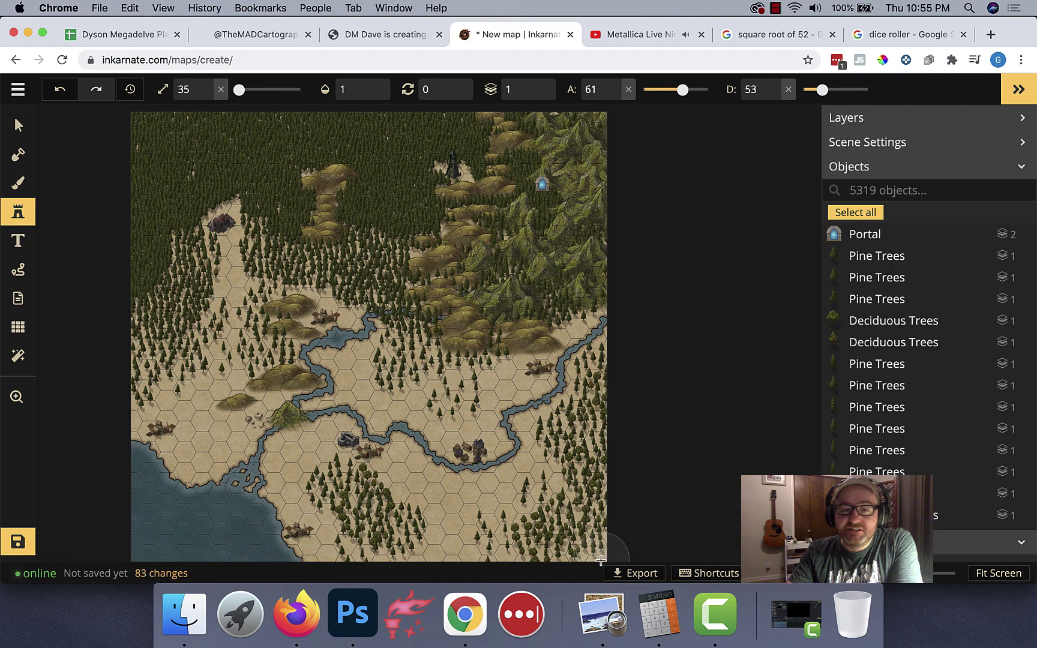
left_click(450, 506)
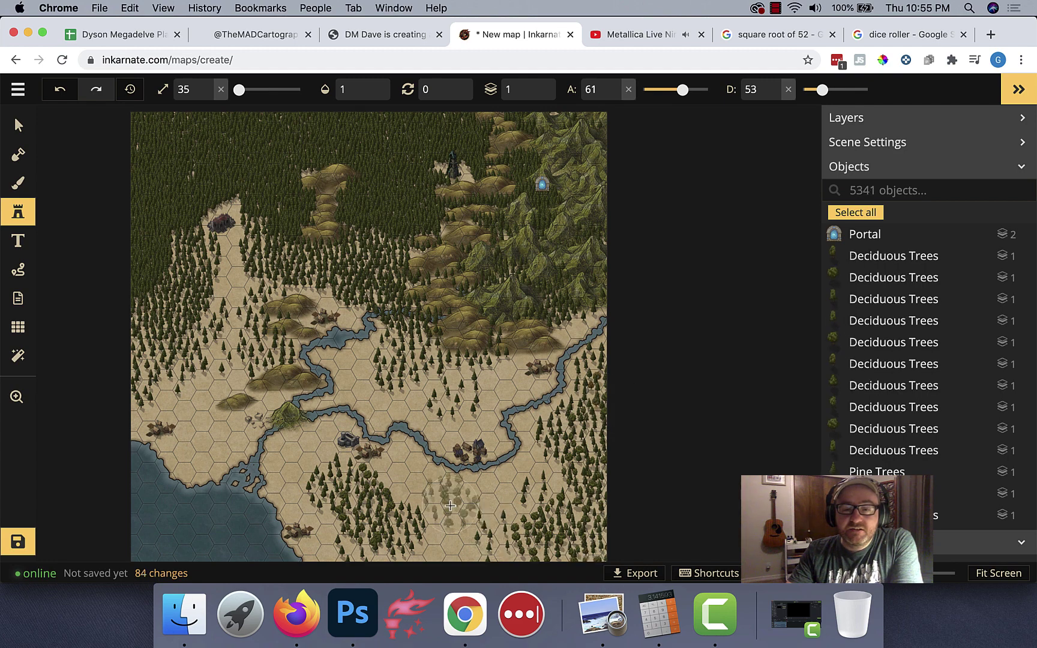
left_click(347, 494)
left_click(350, 485)
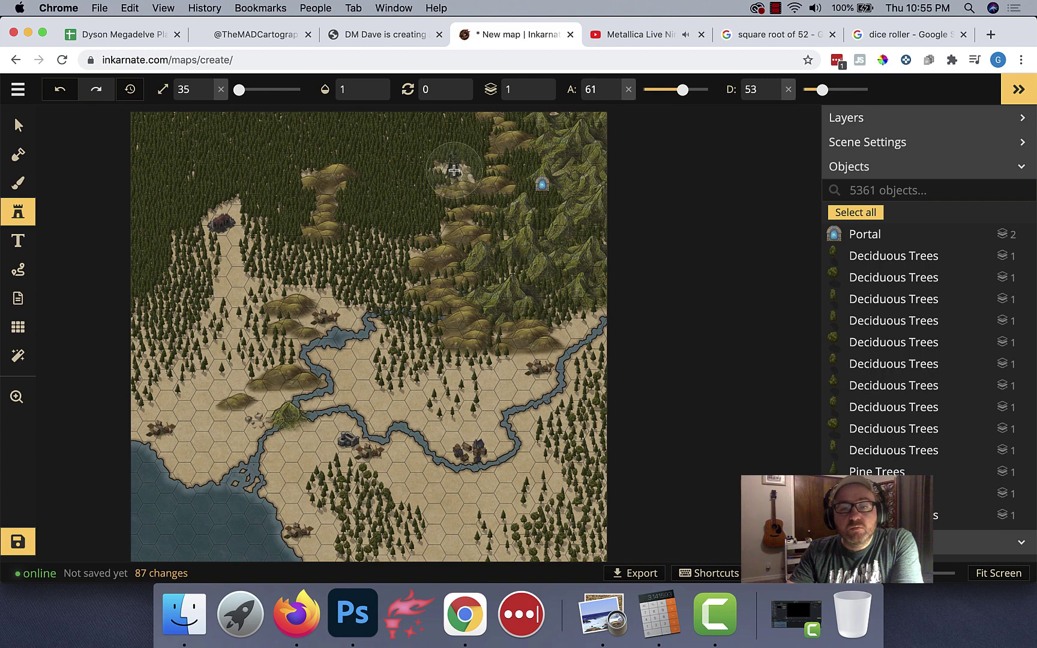
left_click(436, 176)
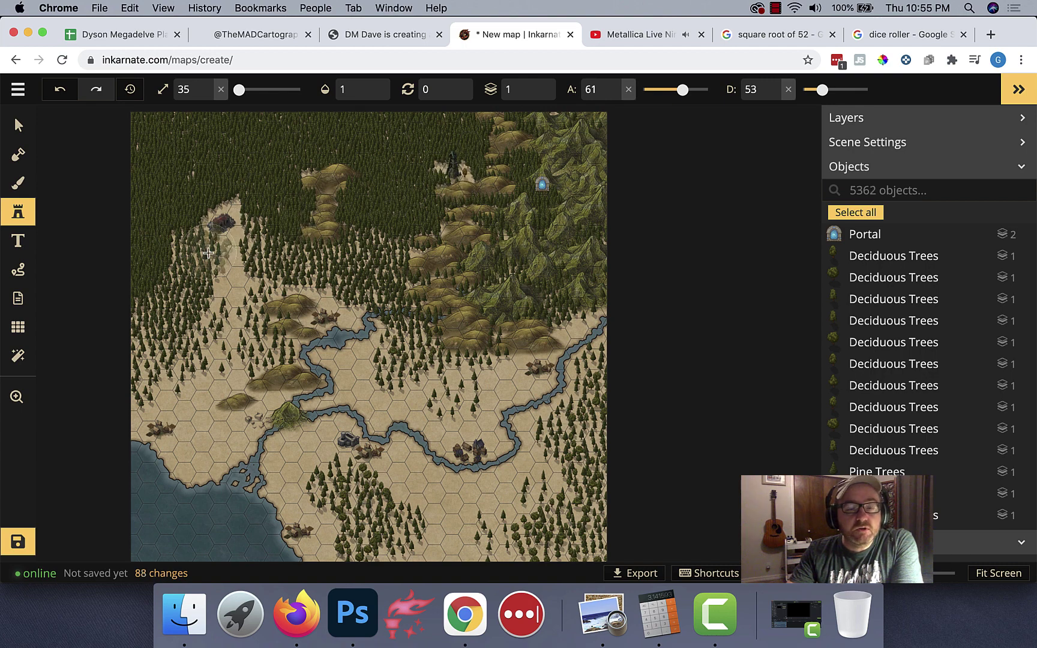
left_click(258, 247)
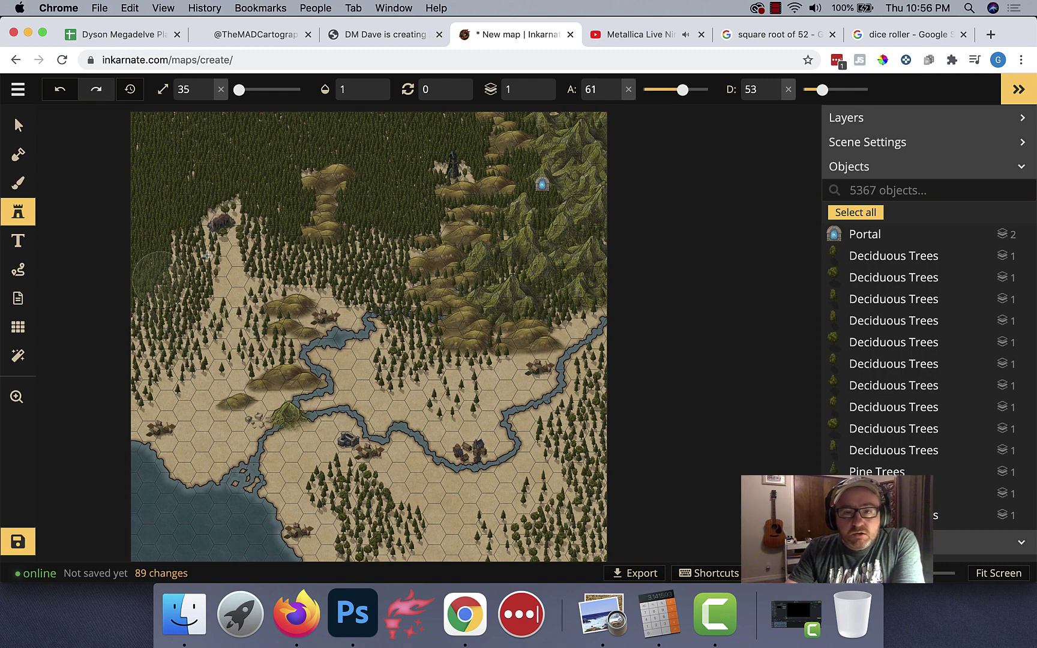
left_click(816, 91)
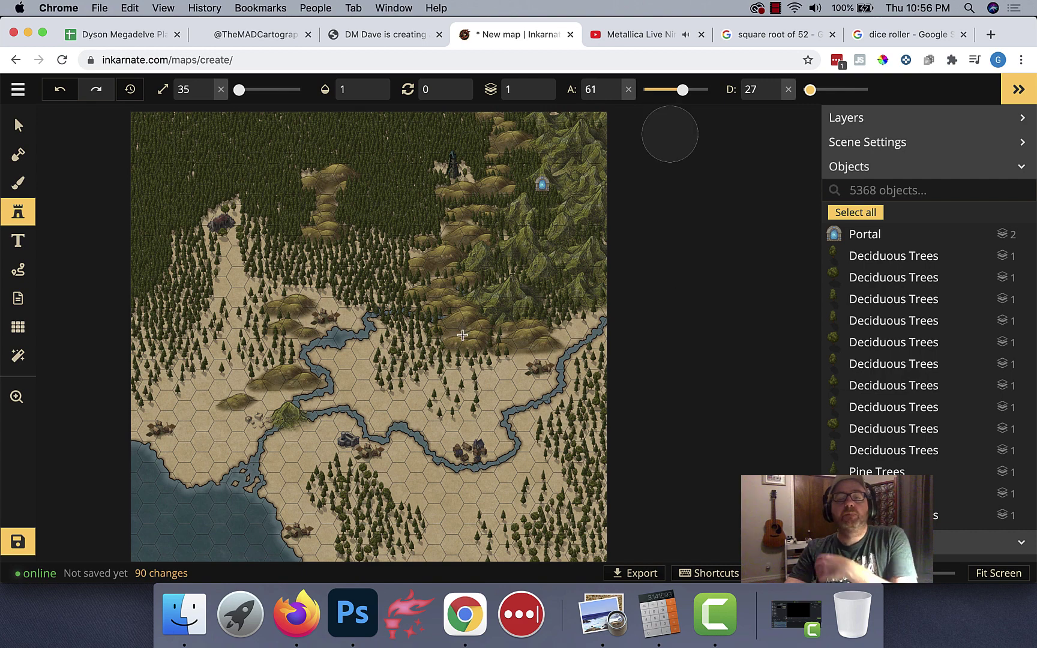
Step: Search the stamp catalog for 'cro' and select the Crop 2 farmland stamp
scroll(352, 337, "down", 2)
scroll(352, 337, "down", 2)
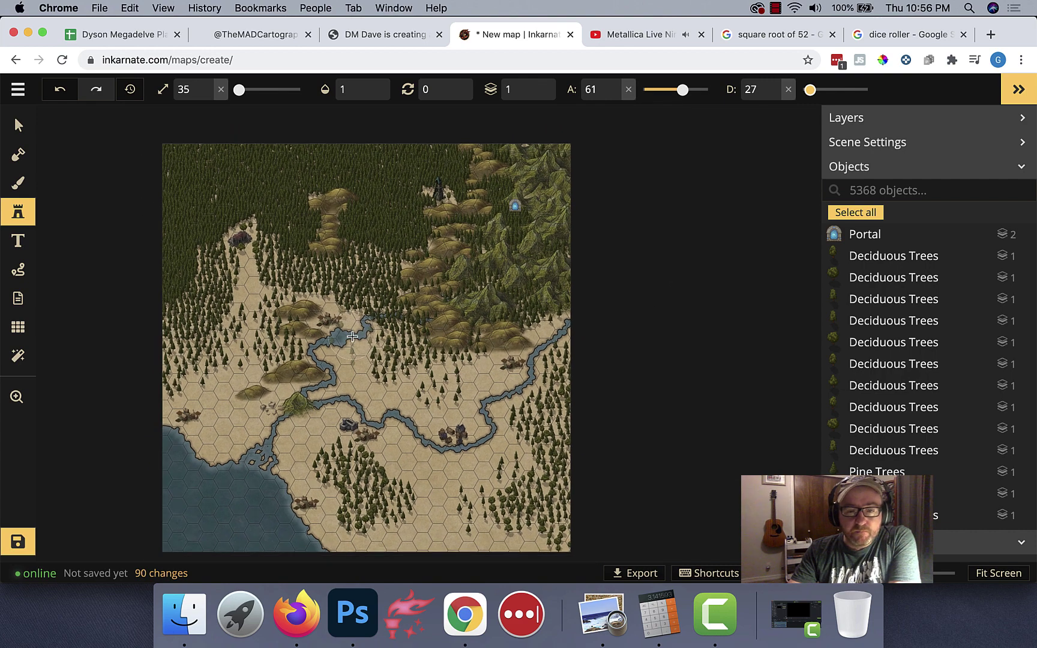
scroll(352, 336, "up", 5)
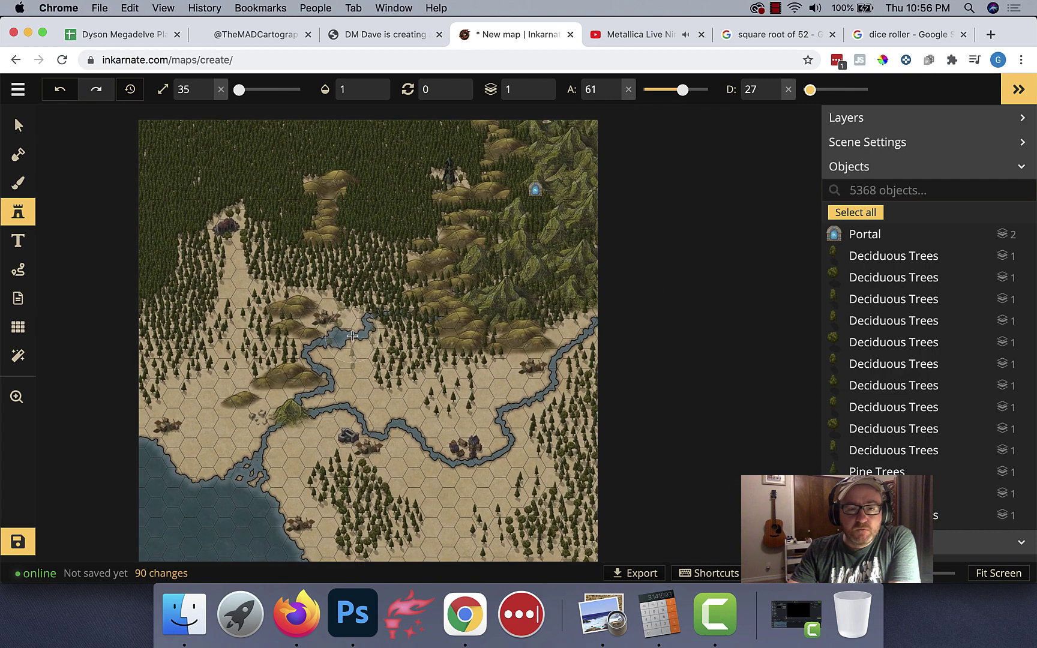
scroll(352, 336, "up", 2)
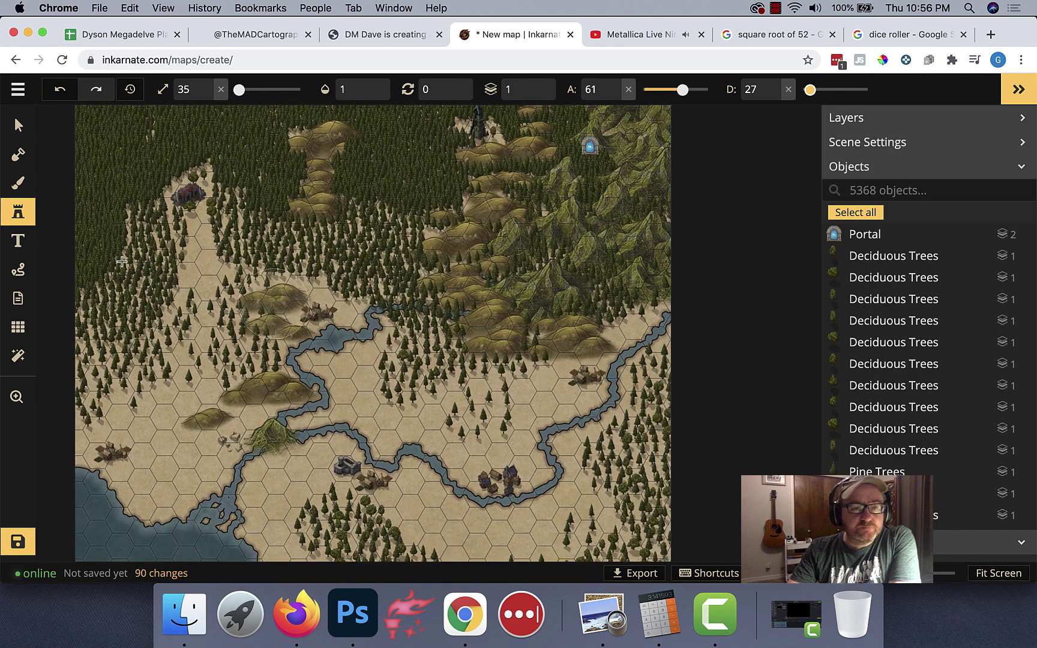
left_click(18, 214)
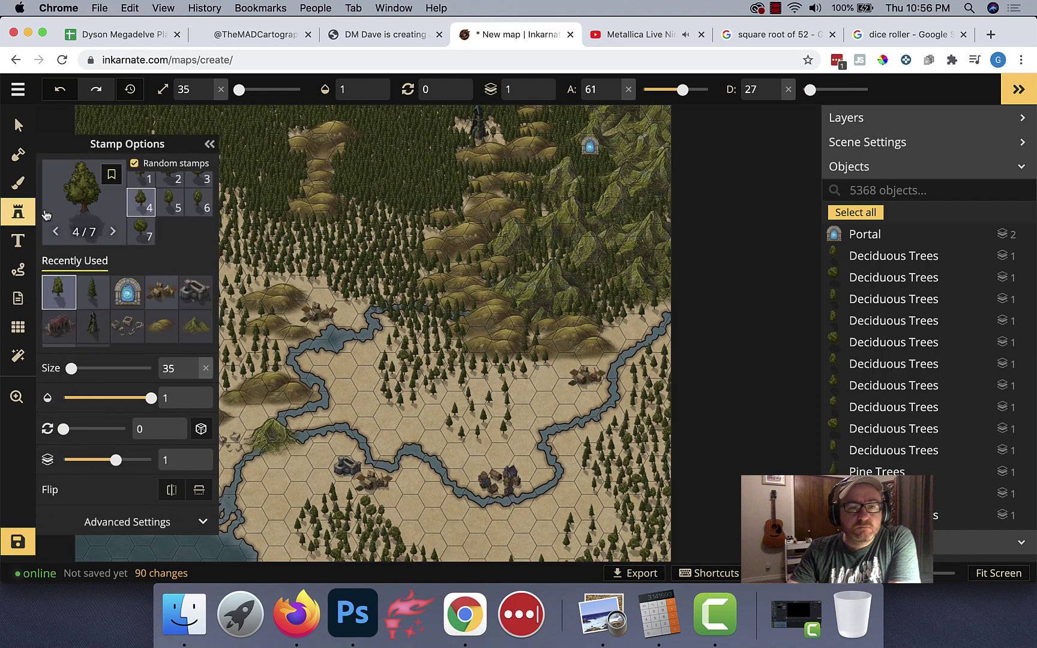
left_click(101, 211)
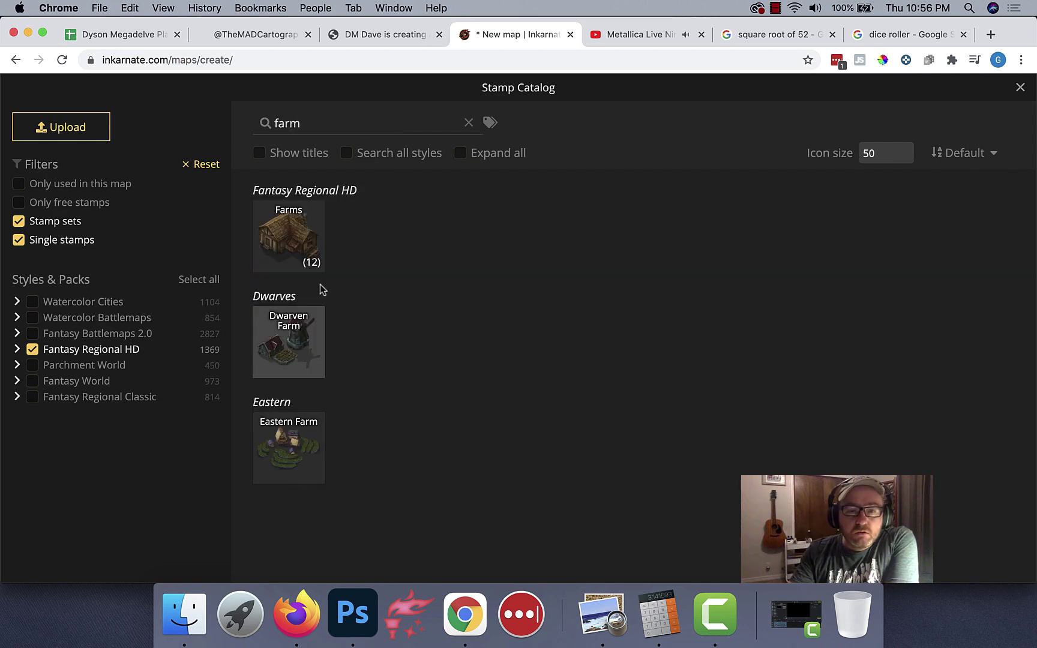
left_click_drag(303, 123, 248, 123)
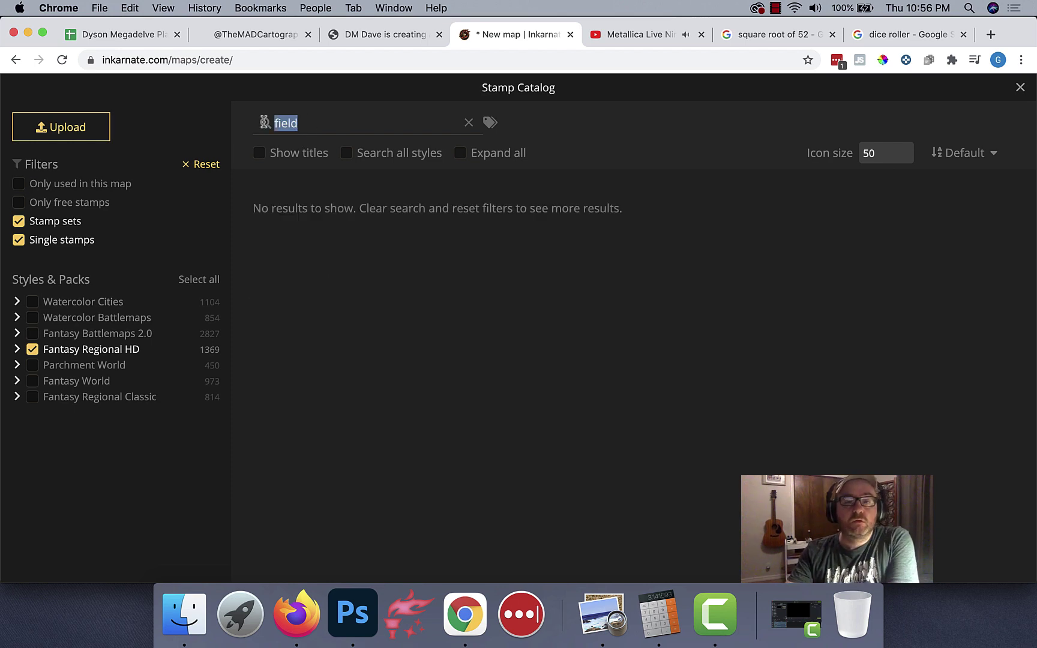
key("BackSpace")
type("crop")
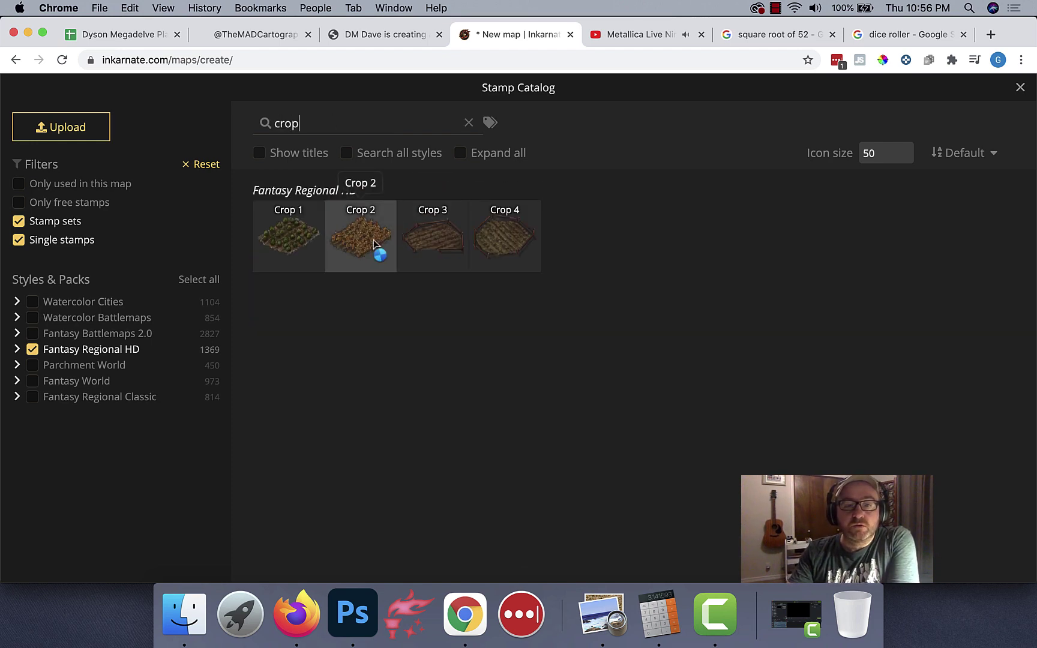
left_click(373, 240)
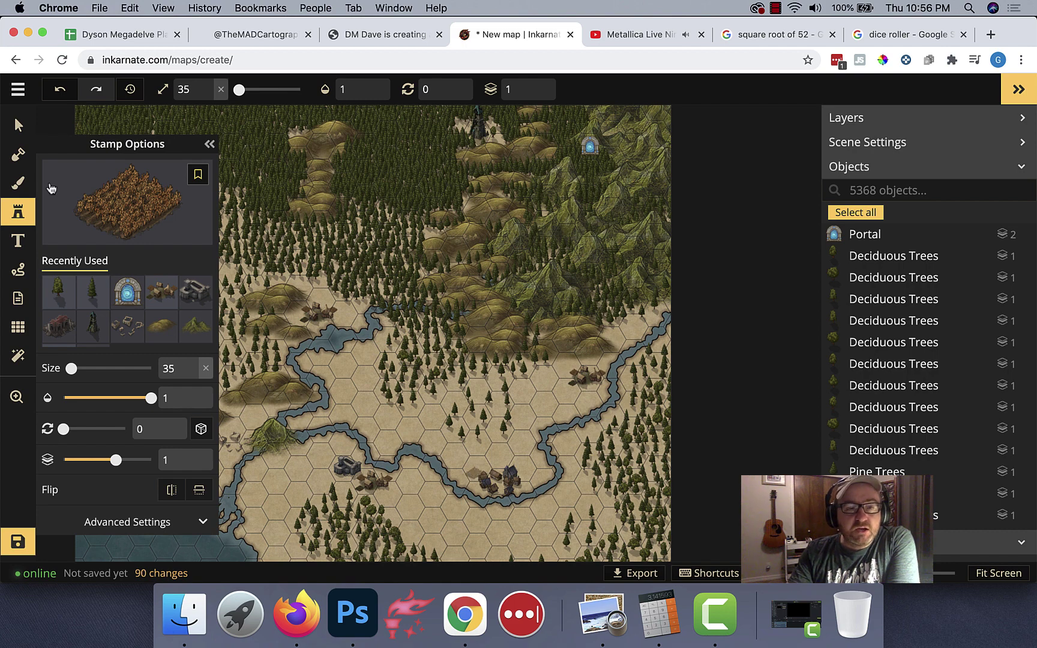
Step: Load the Grass 1 texture into the foreground brush and enlarge the brush to size 134
left_click(18, 184)
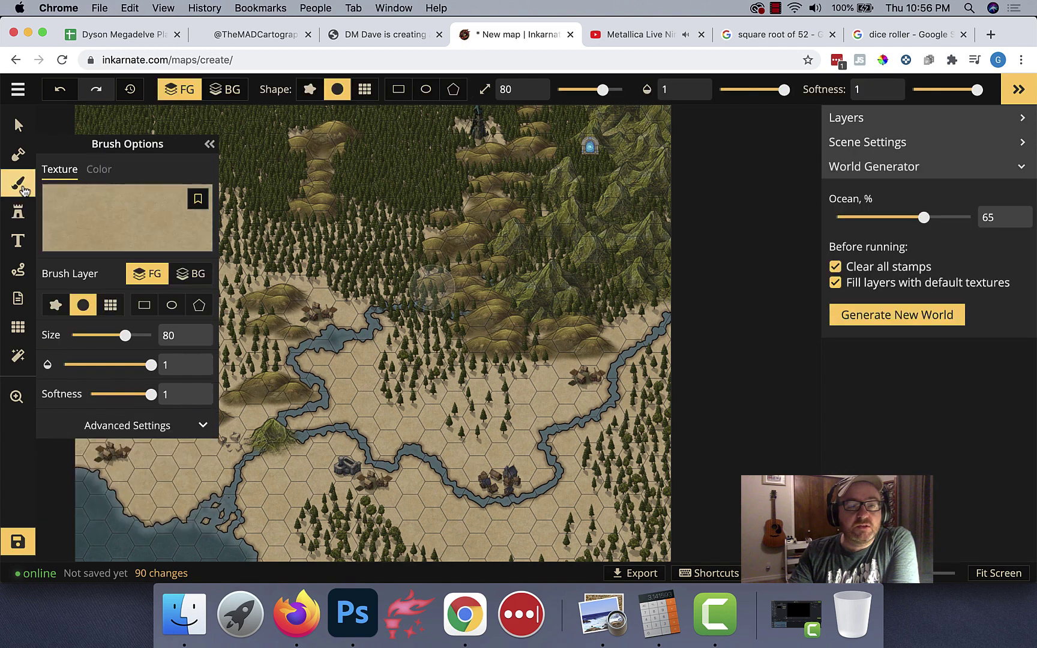
left_click(99, 216)
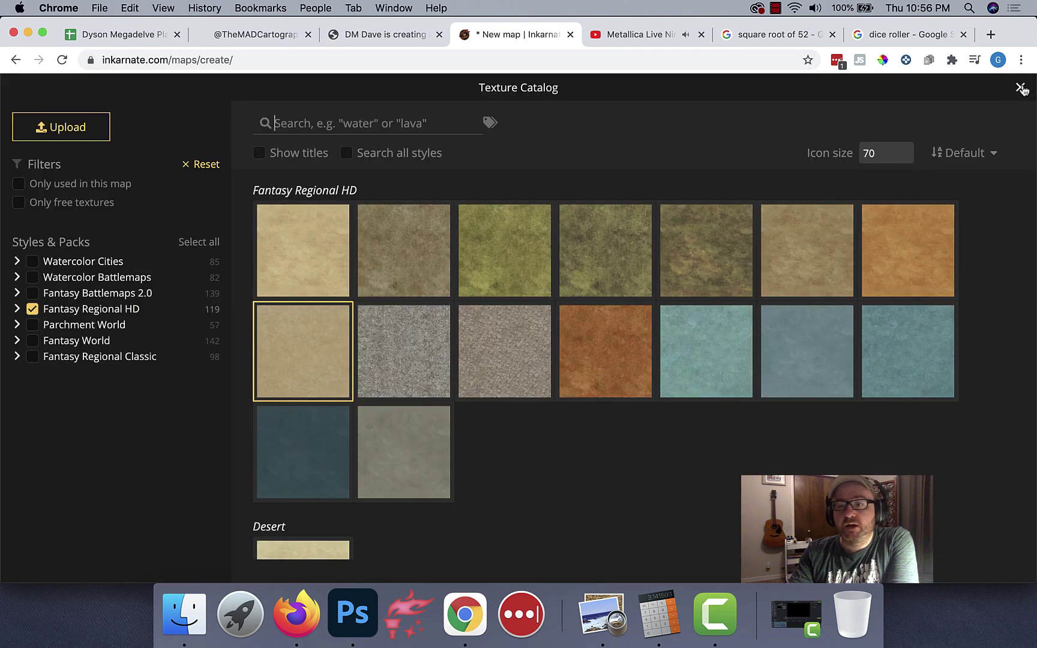
left_click(1021, 88)
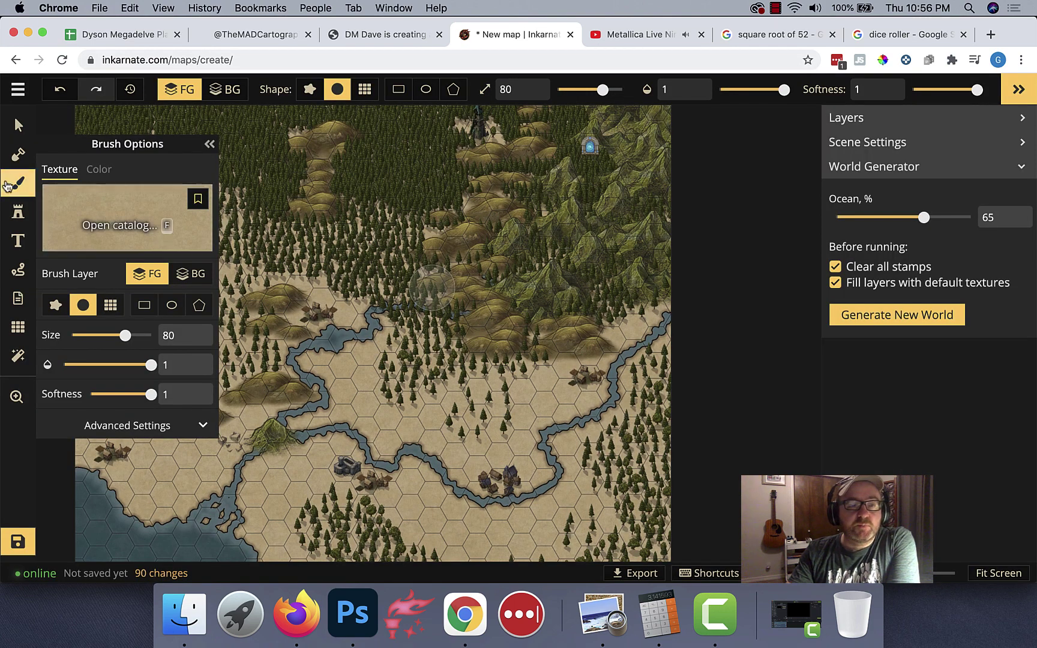
left_click(107, 216)
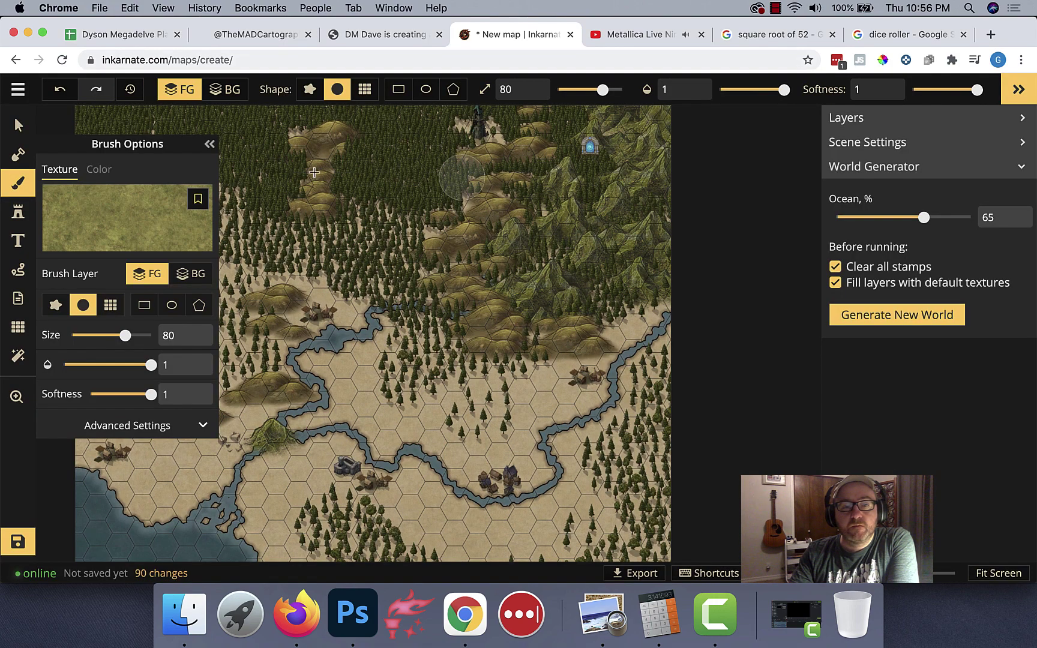
left_click(209, 145)
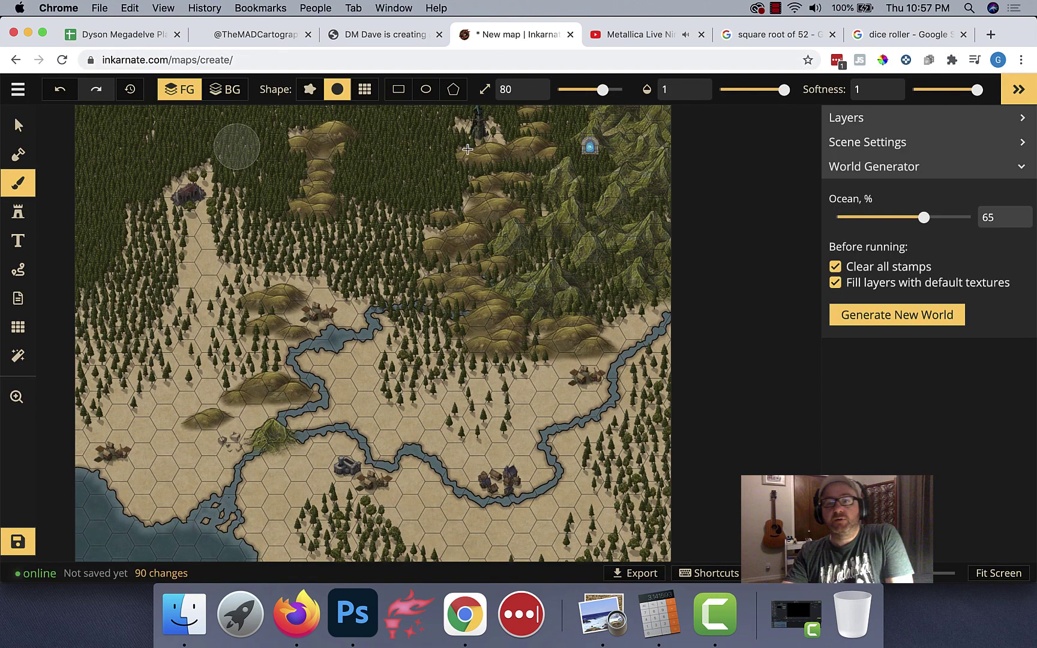
left_click_drag(602, 89, 612, 89)
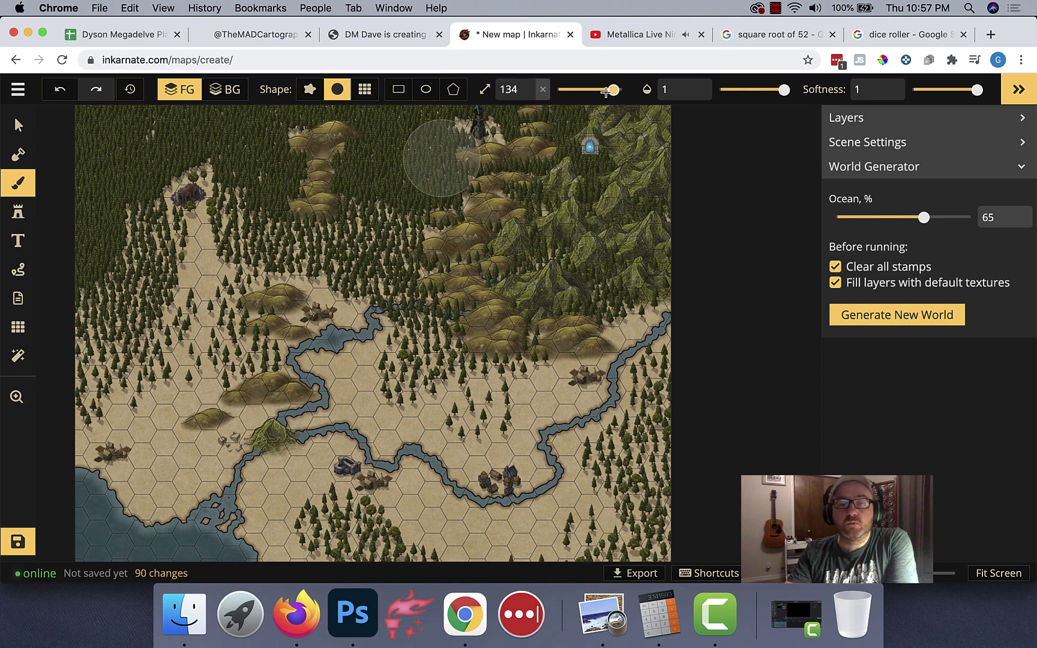
key("space")
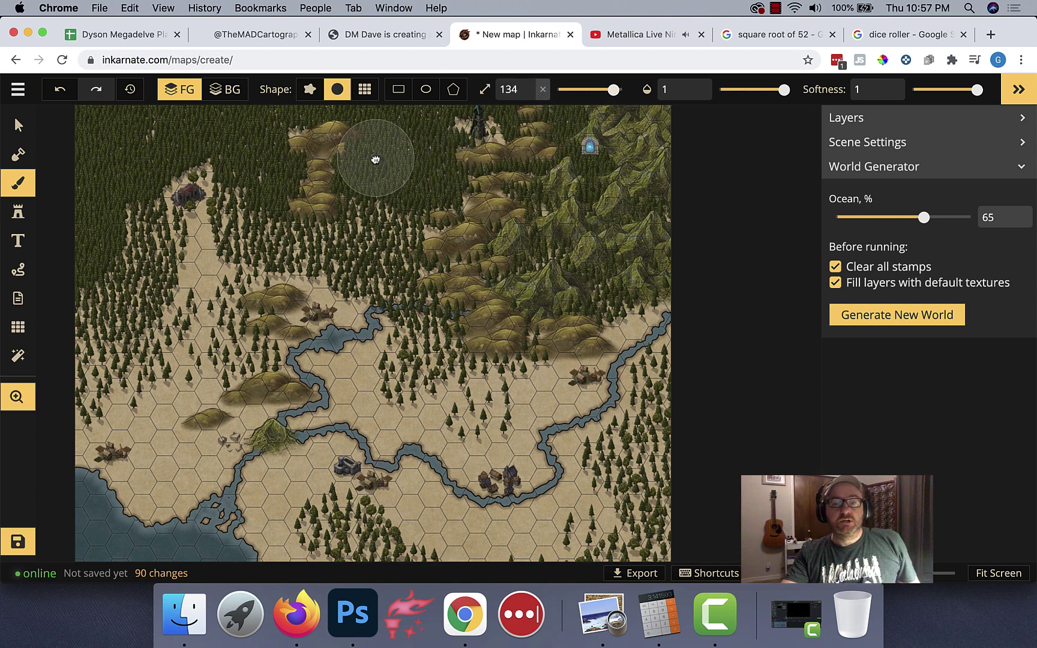
Step: Paint grass texture over the western forest patch, the forest by the river and the tan hexes near town
left_click_drag(375, 159, 398, 224)
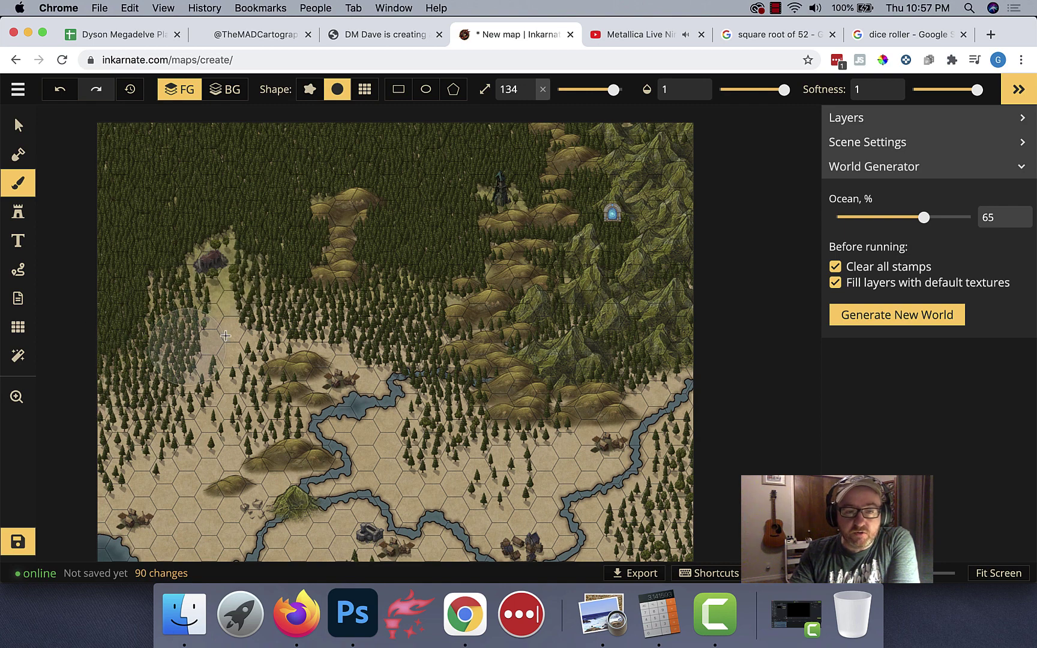
mouse_move(246, 354)
left_mouse_down()
mouse_move(197, 331)
mouse_move(180, 359)
left_mouse_up()
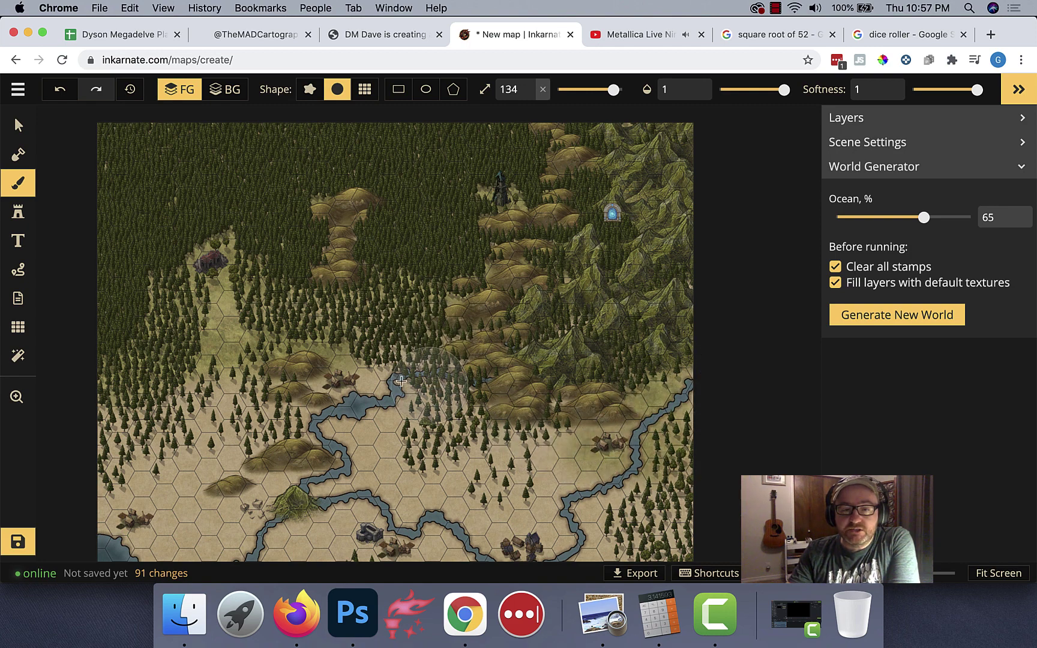
mouse_move(202, 402)
left_mouse_down()
mouse_move(284, 417)
mouse_move(324, 261)
left_mouse_up()
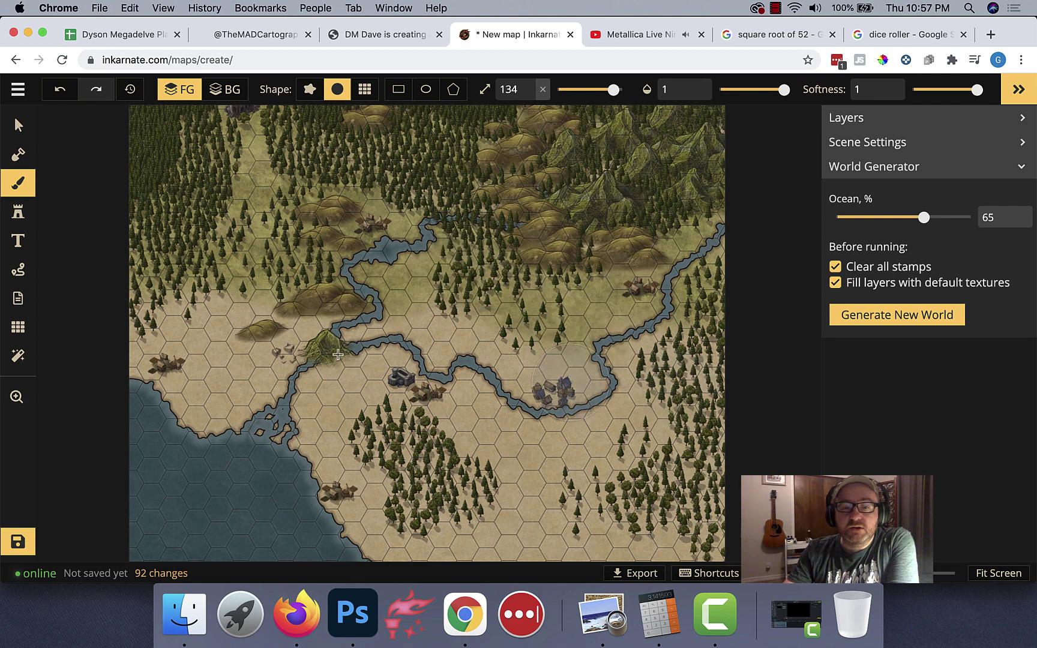
mouse_move(132, 339)
left_mouse_down()
mouse_move(186, 378)
mouse_move(302, 419)
mouse_move(298, 393)
mouse_move(227, 297)
mouse_move(414, 318)
left_mouse_up()
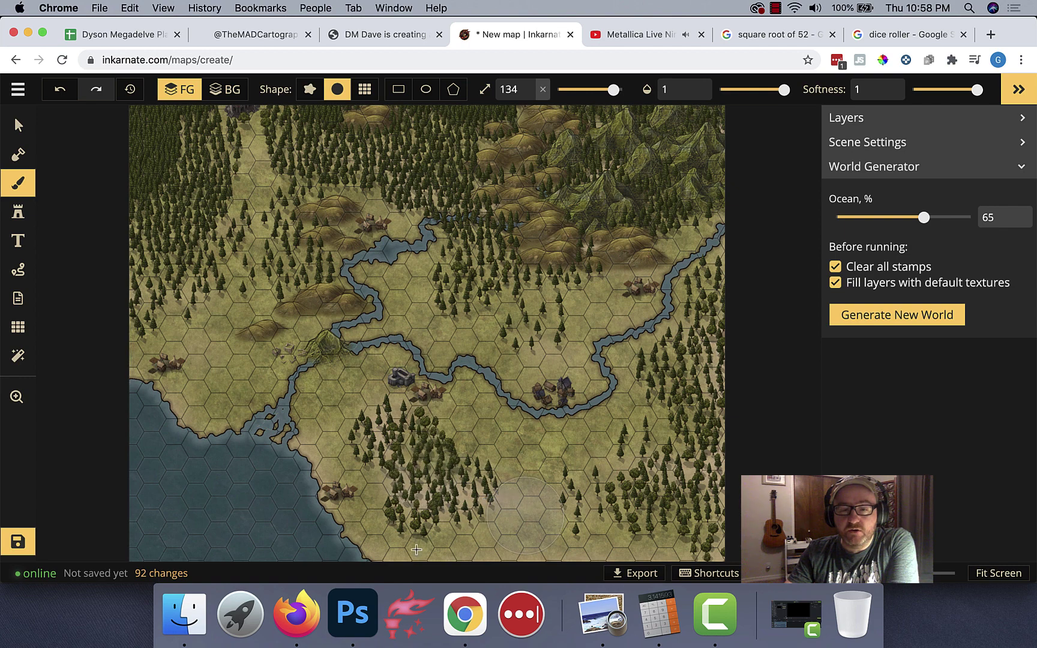
left_click(478, 391)
scroll(478, 390, "down", 2)
scroll(477, 390, "down", 3)
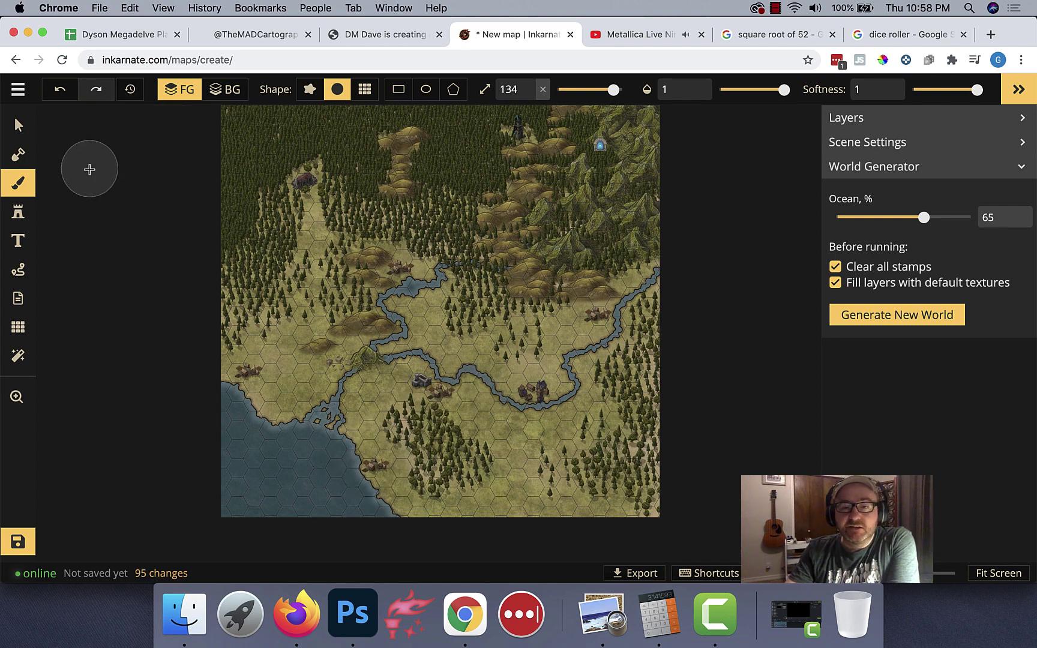
Step: In Brush Options, pick Land Yellow 1 from the Land Textures set as the brush texture
left_click(14, 186)
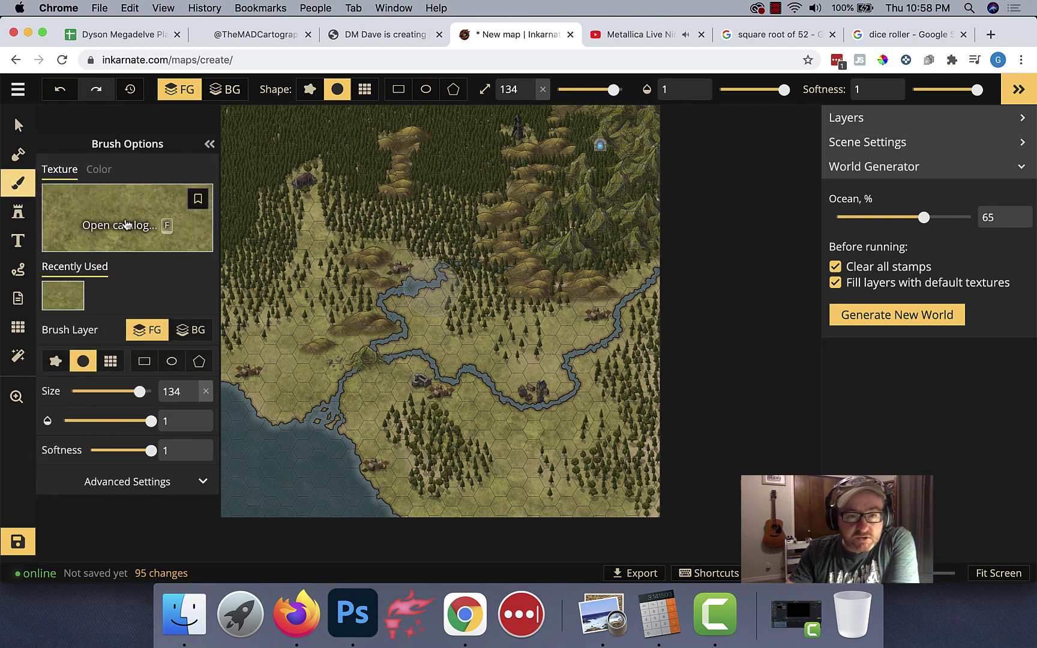
left_click(126, 224)
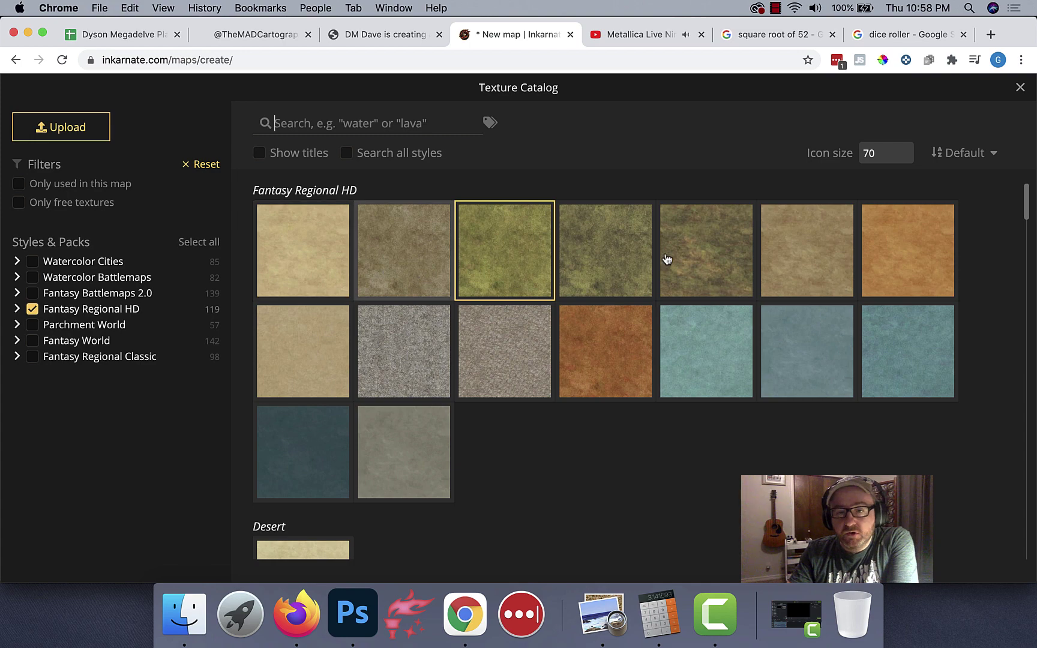
scroll(622, 300, "down", 10)
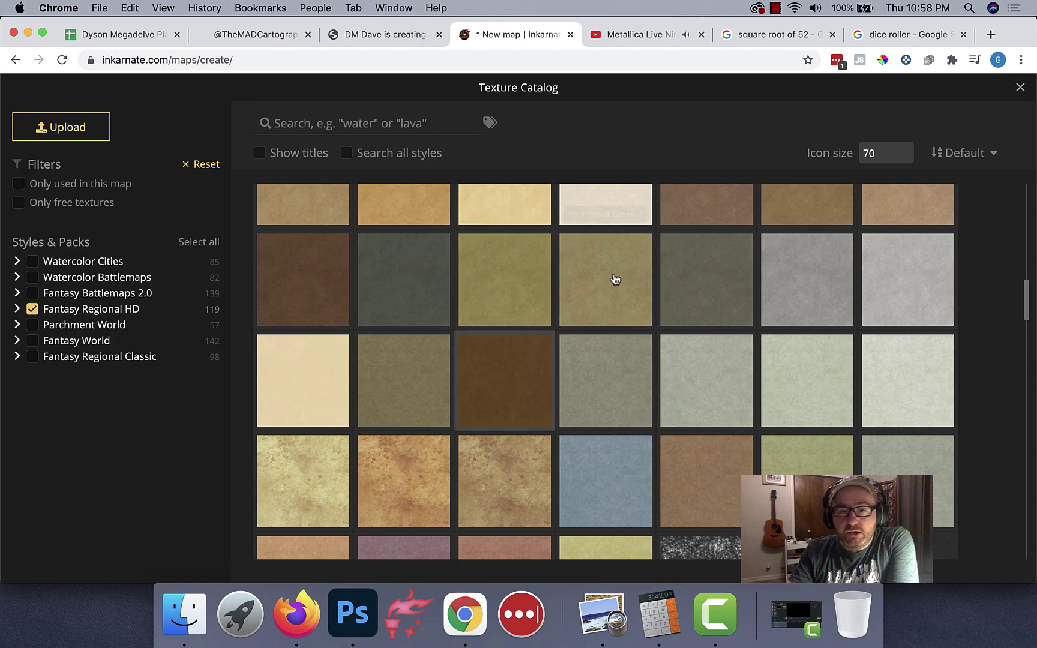
scroll(538, 397, "up", 3)
scroll(538, 398, "down", 7)
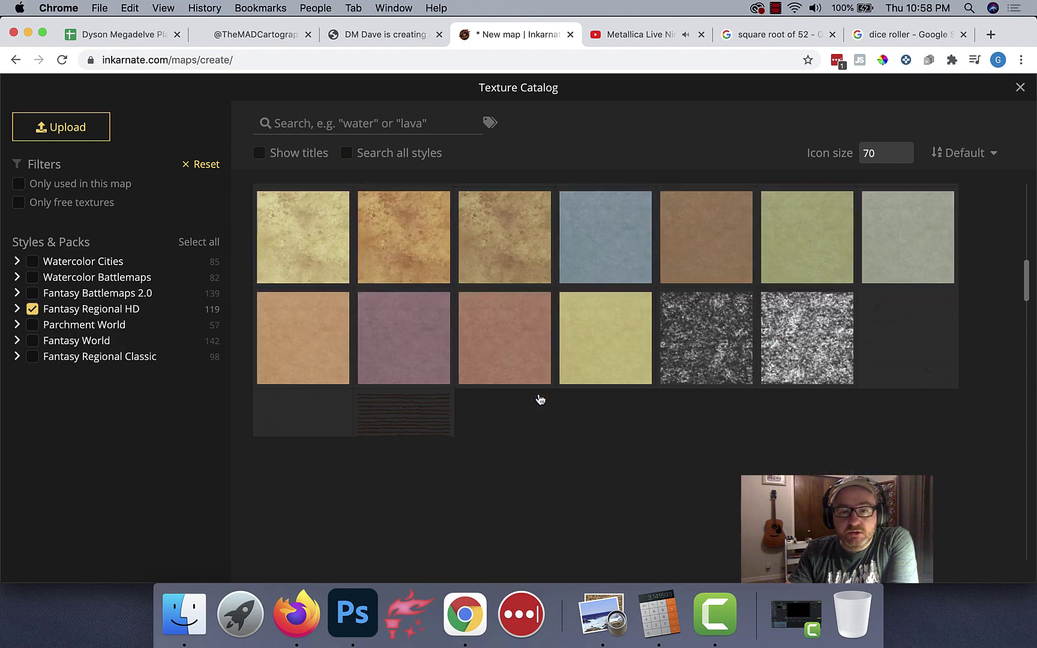
scroll(538, 396, "down", 3)
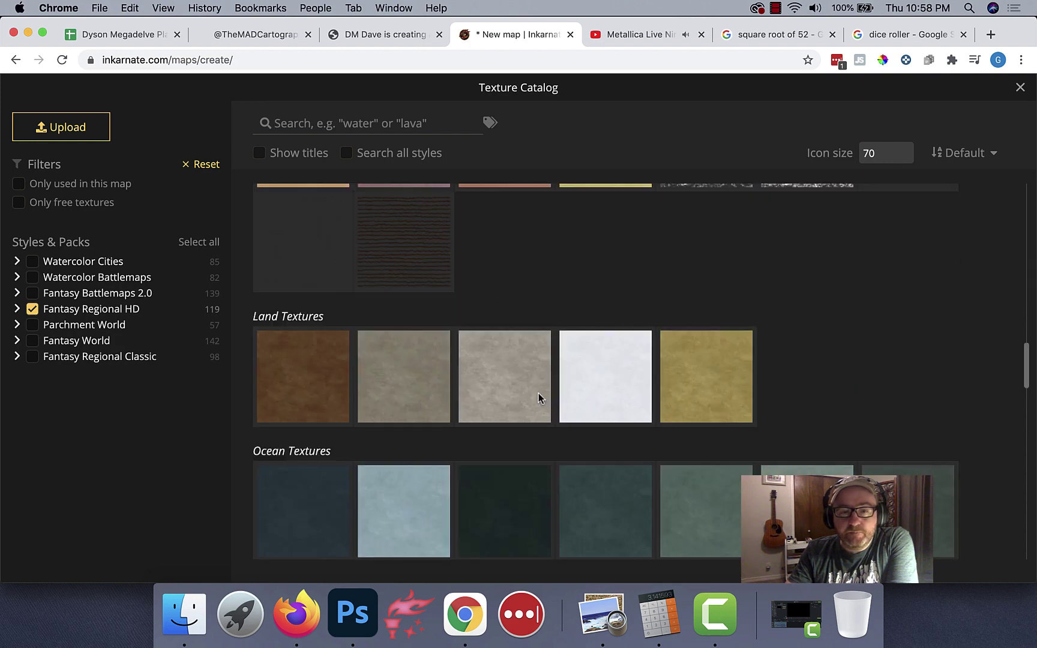
left_click(694, 381)
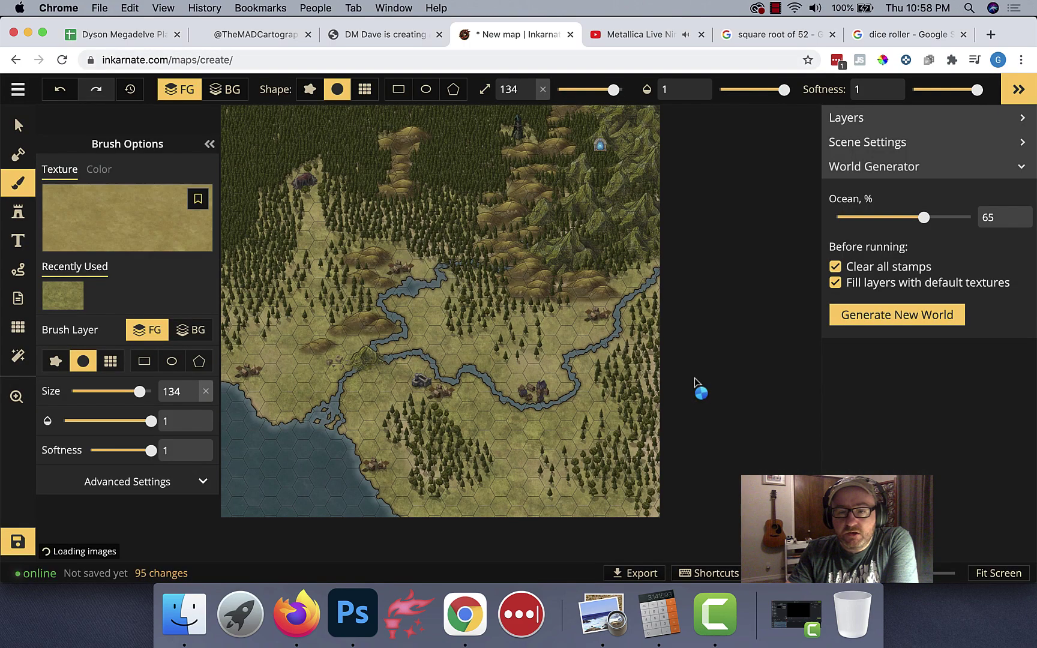
Step: Dab Land Yellow 1 over the riverside town, both river bends, the coast and the right edge
left_click(534, 393)
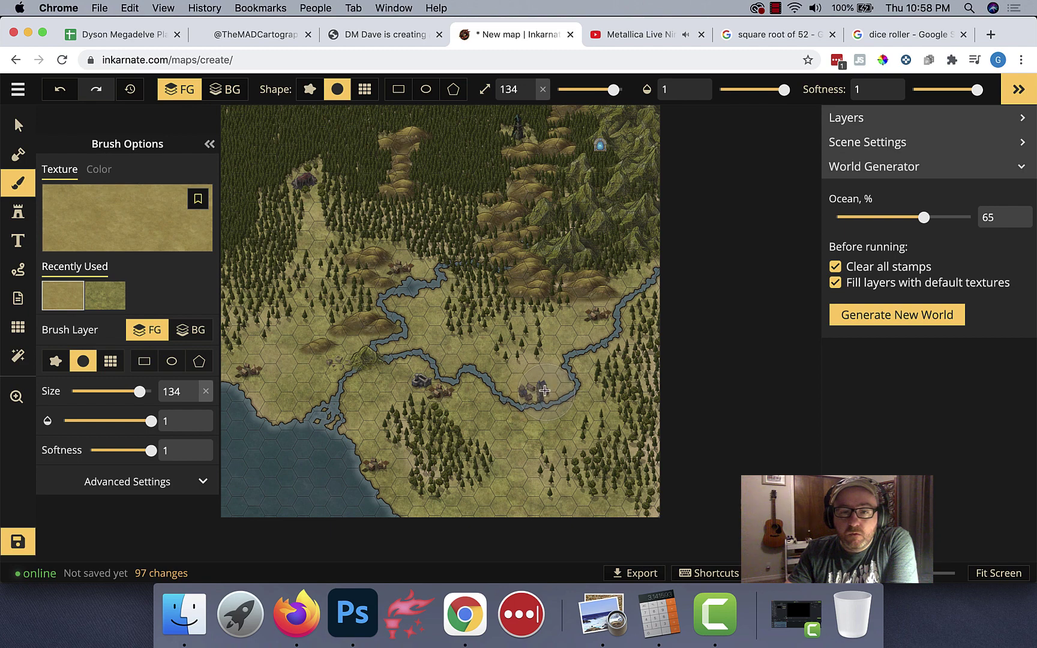
left_click(364, 349)
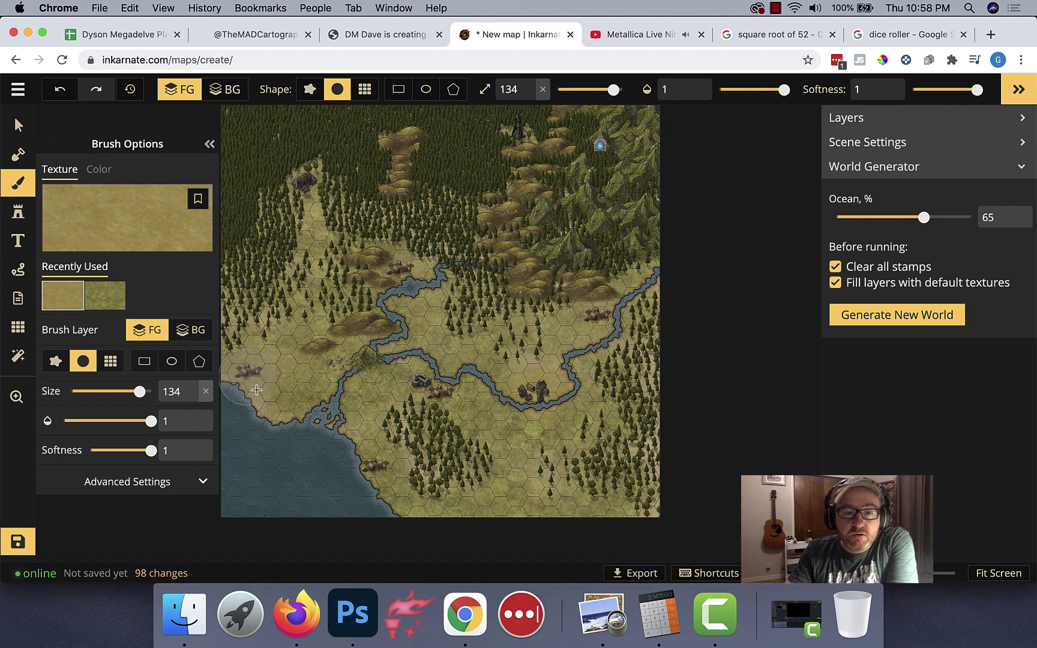
left_click(282, 407)
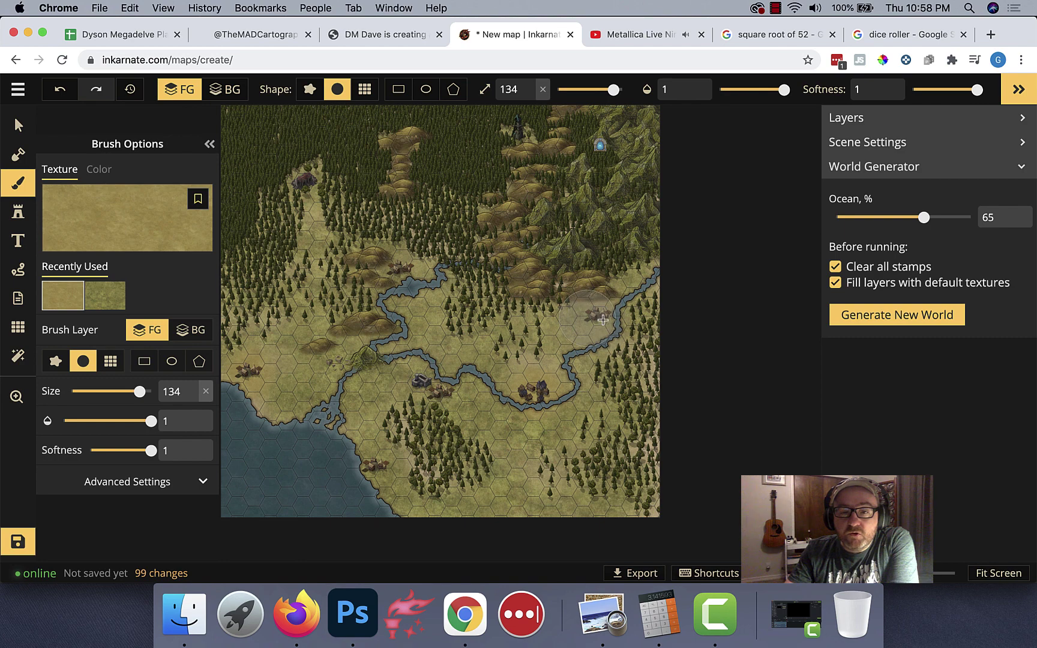
left_click(648, 372)
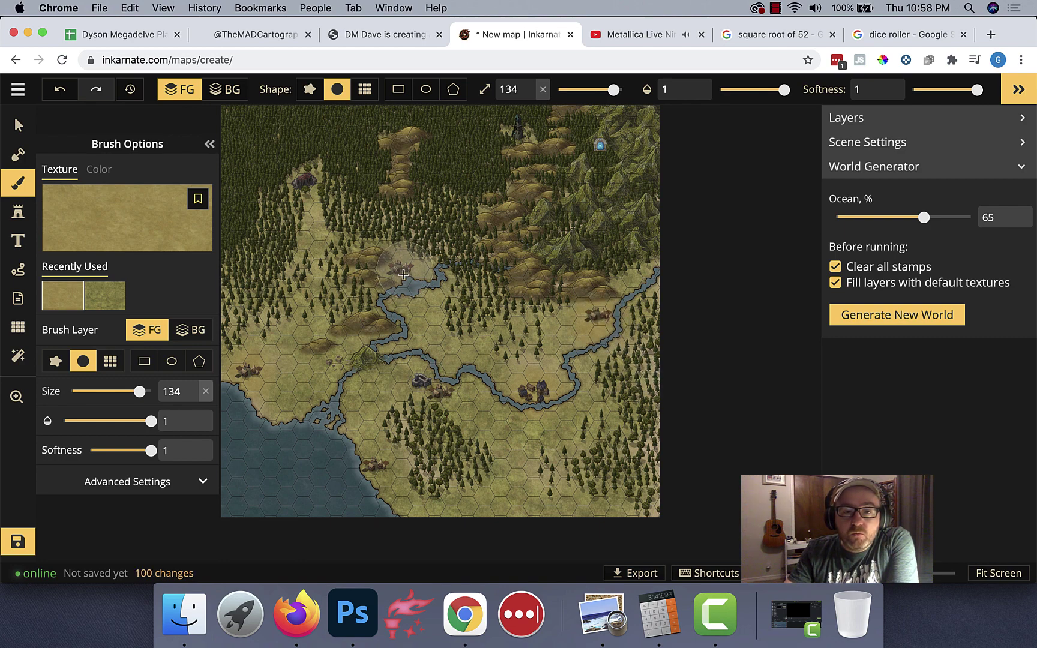
left_click(407, 274)
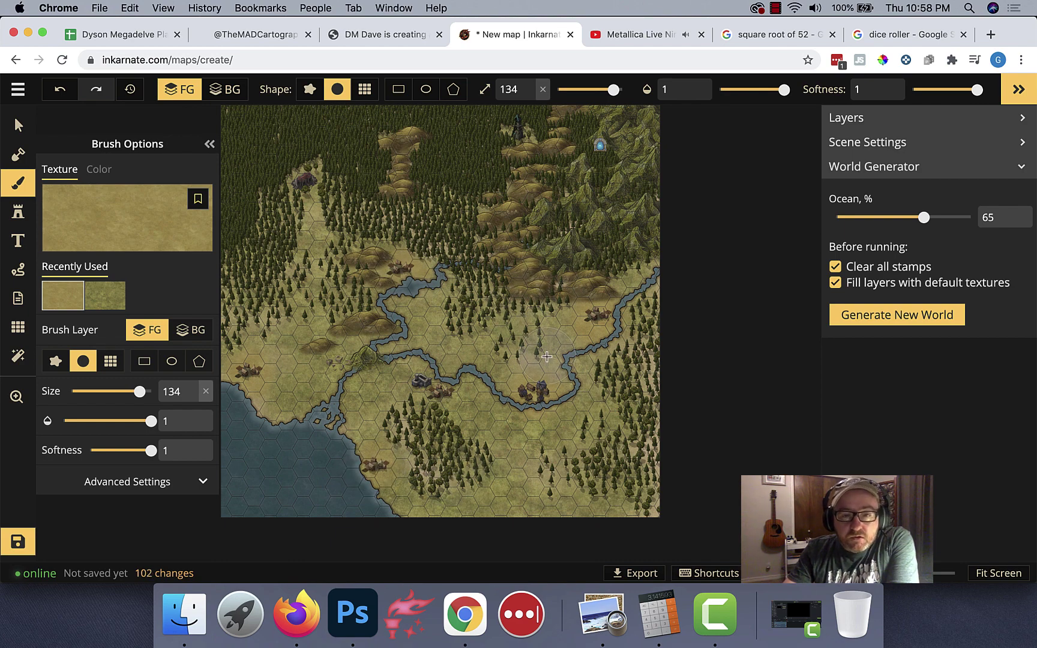
Step: Reopen the Texture Catalog and choose Grass Mixed 1 as the brush texture
left_click(105, 227)
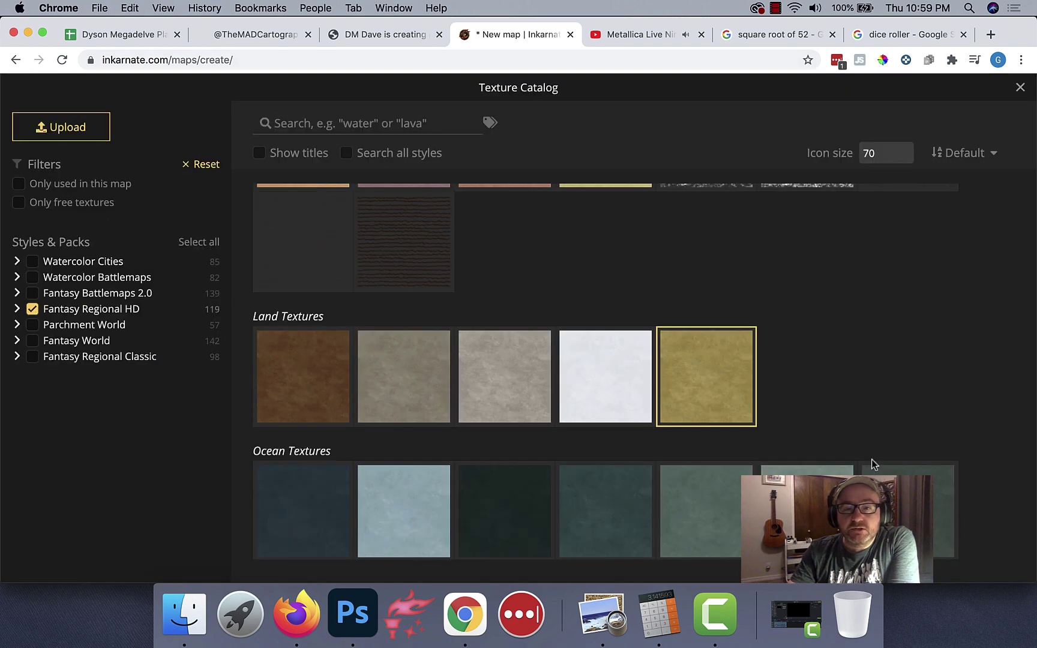
scroll(577, 421, "down", 5)
scroll(520, 413, "up", 15)
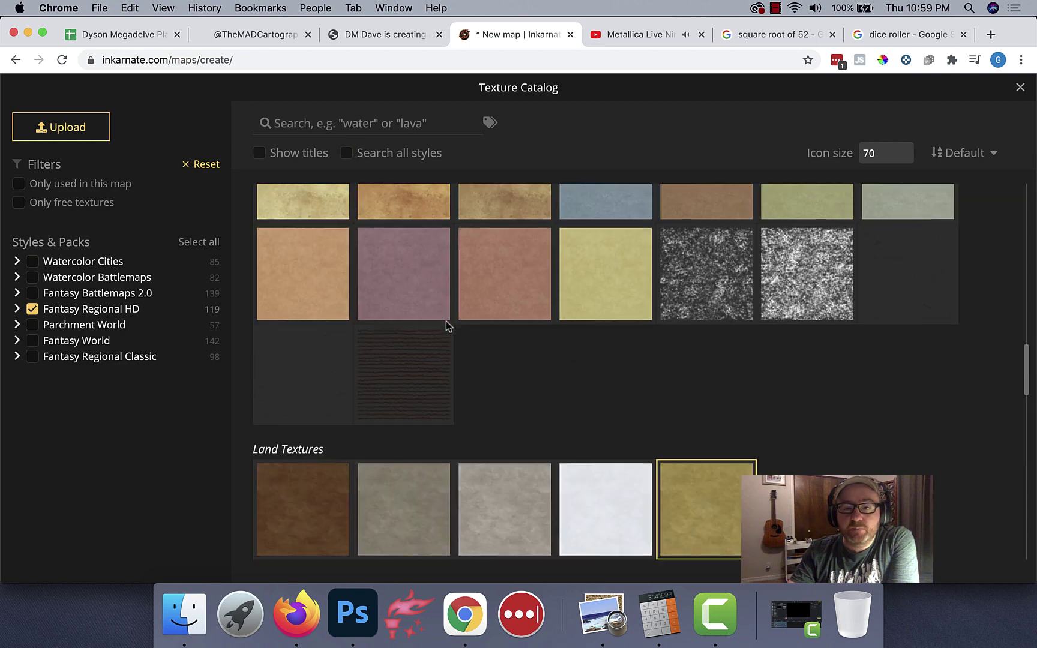
scroll(538, 390, "up", 5)
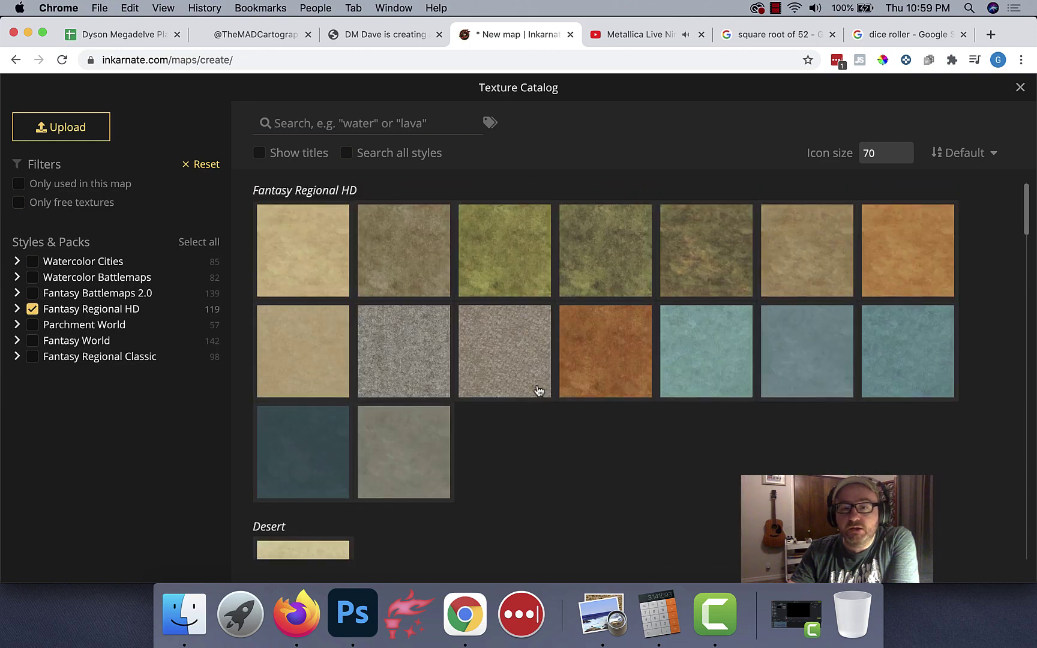
left_click(714, 256)
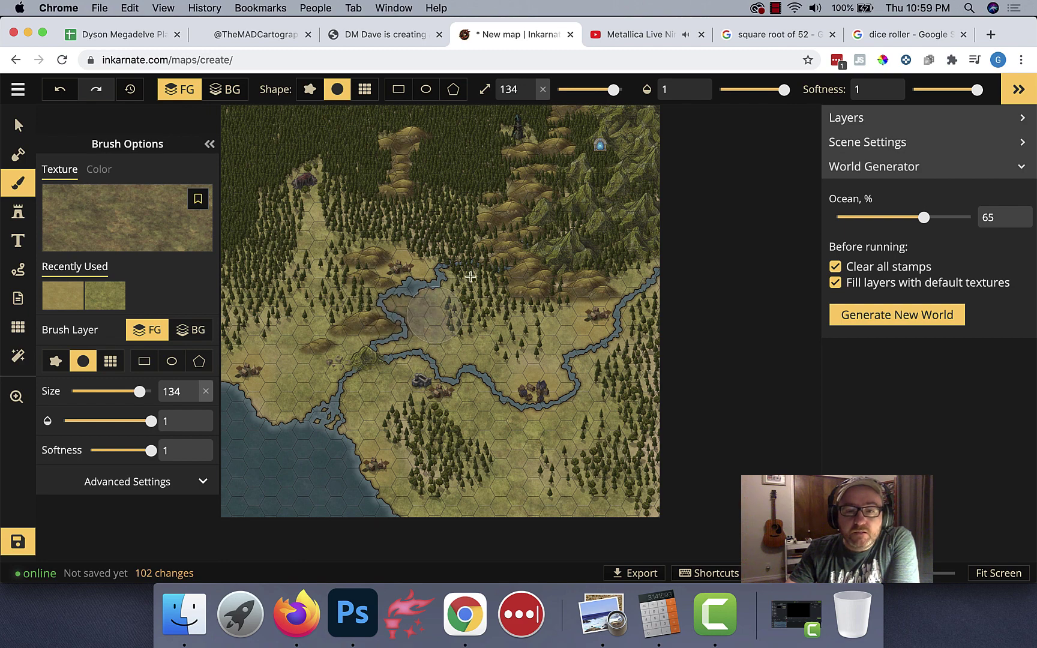
Step: Paint a grass patch at the map's centre, then select the Swamp Trees stamp set
left_click(471, 276)
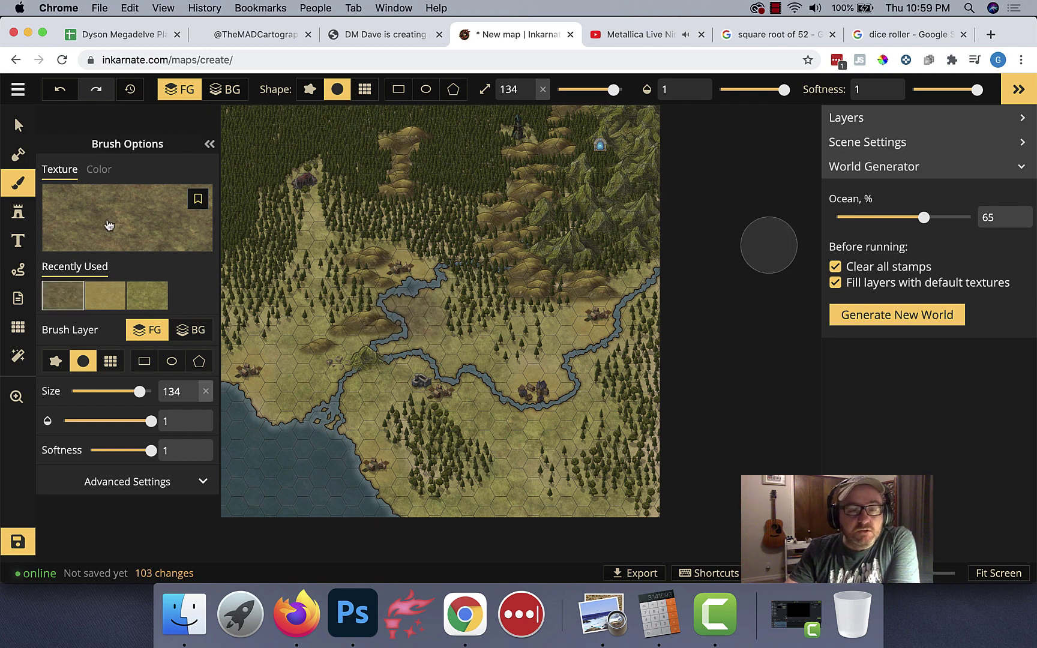
left_click(18, 211)
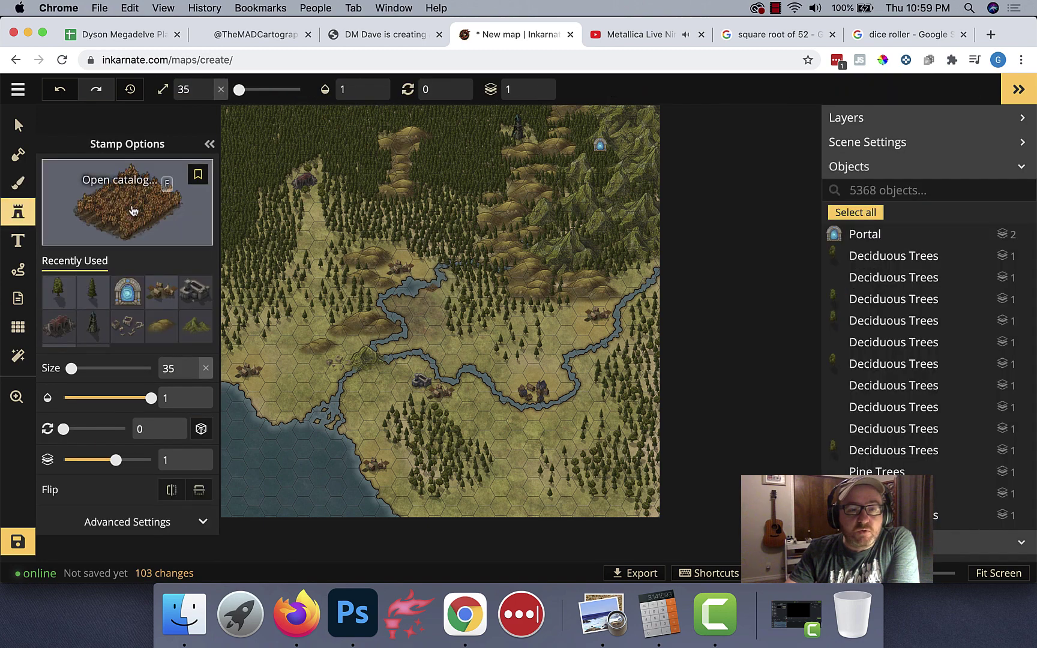
left_click(133, 210)
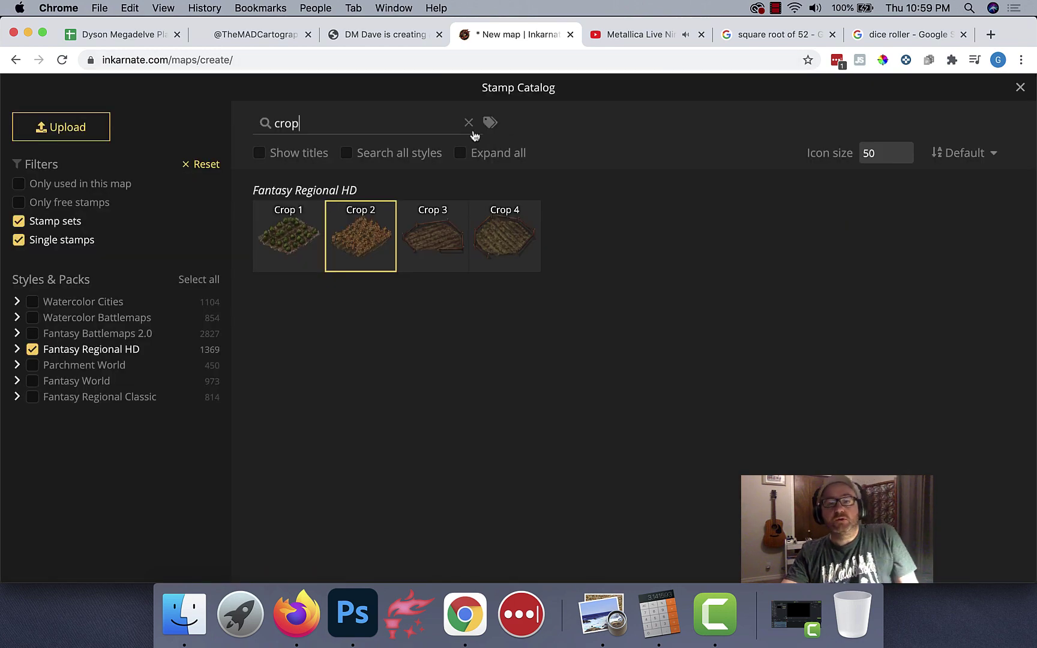
left_click(468, 123)
left_click(468, 122)
type("tree")
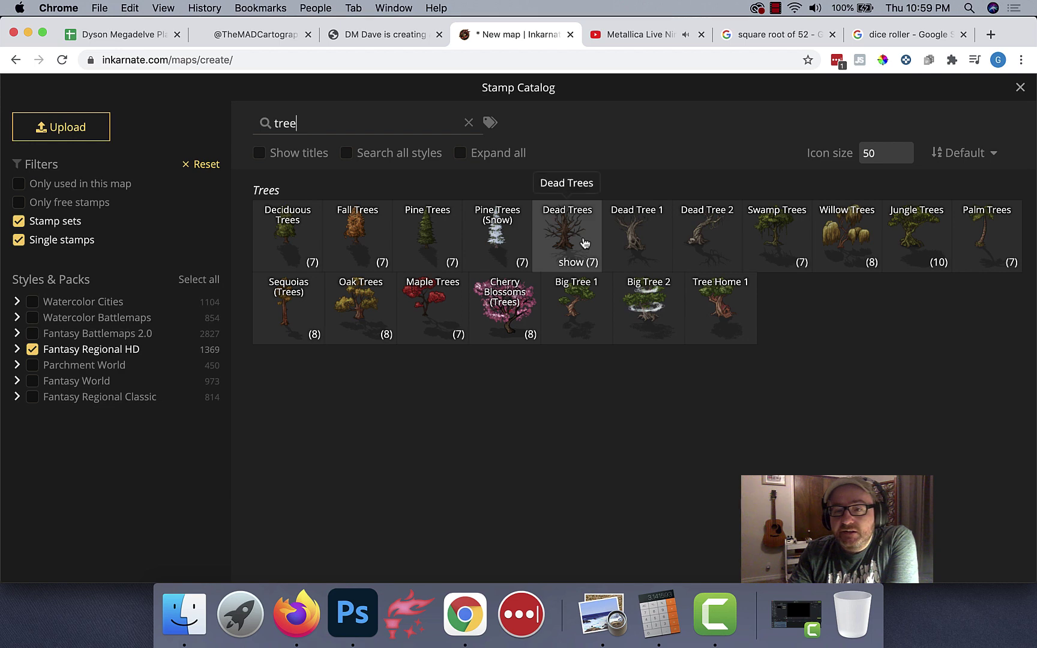
left_click(780, 231)
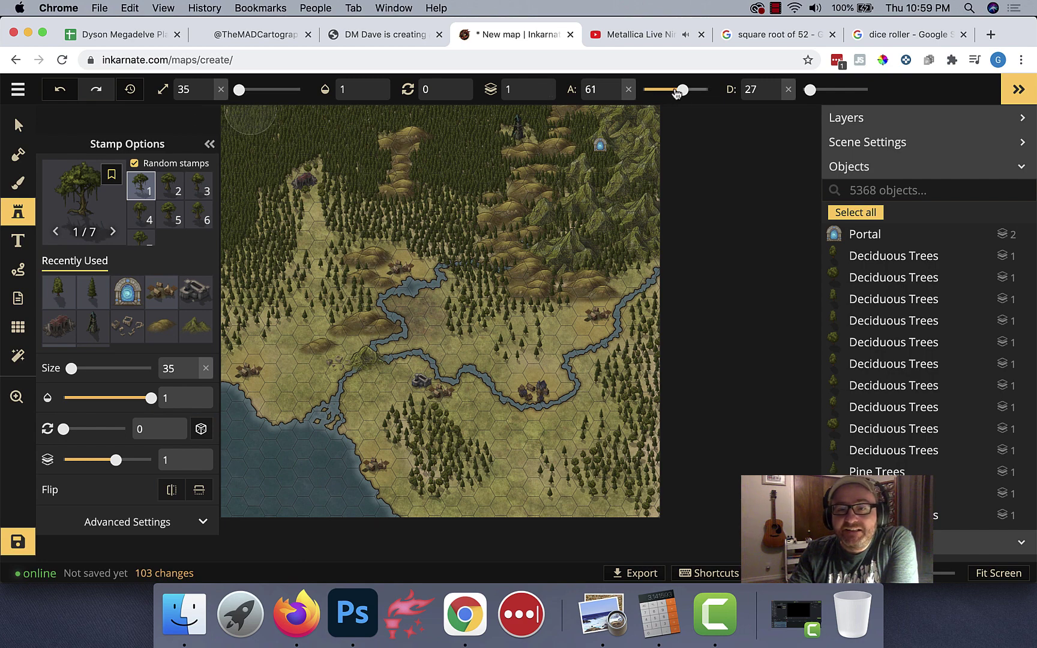
Step: Set stamp D to 17 and A to 24, then place two swamp trees by the central river bend
left_click_drag(809, 89, 804, 90)
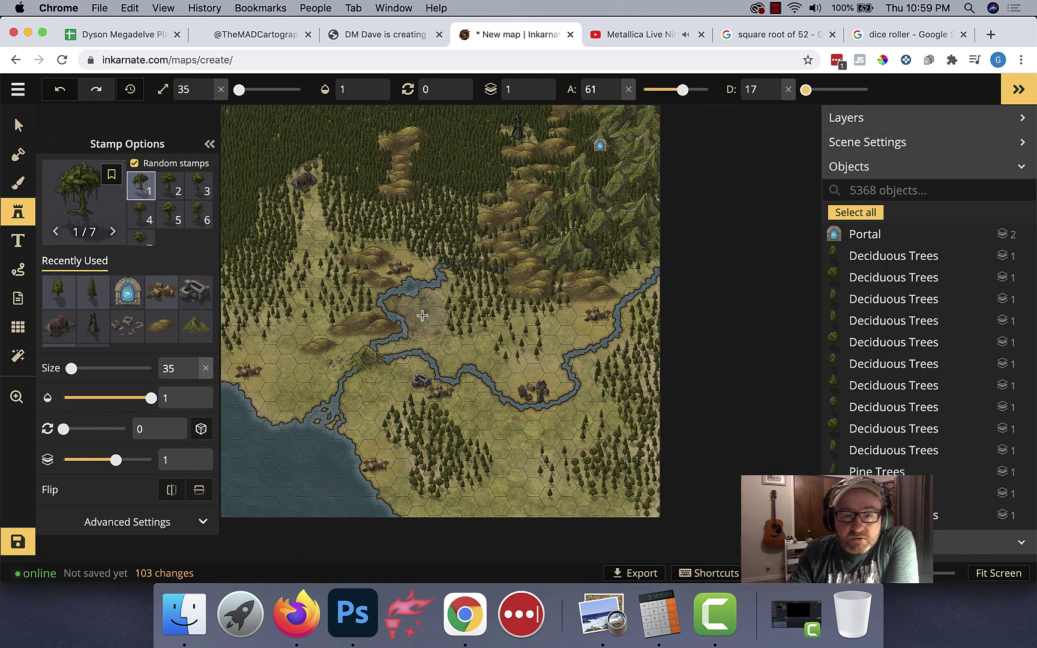
left_click_drag(682, 89, 658, 90)
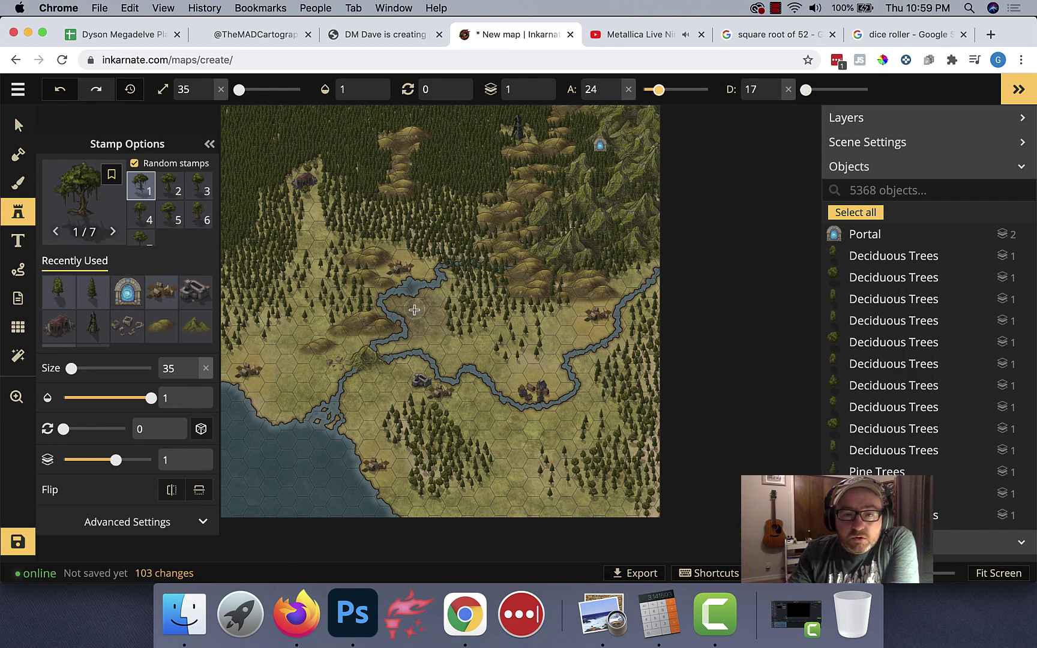
left_click(414, 311)
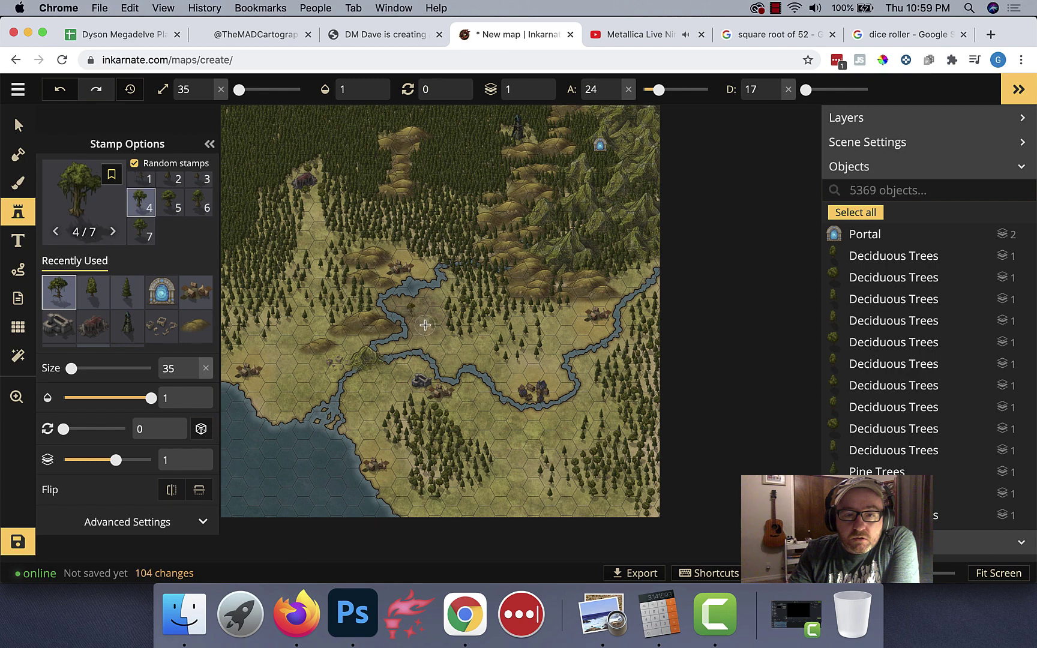
left_click(423, 306)
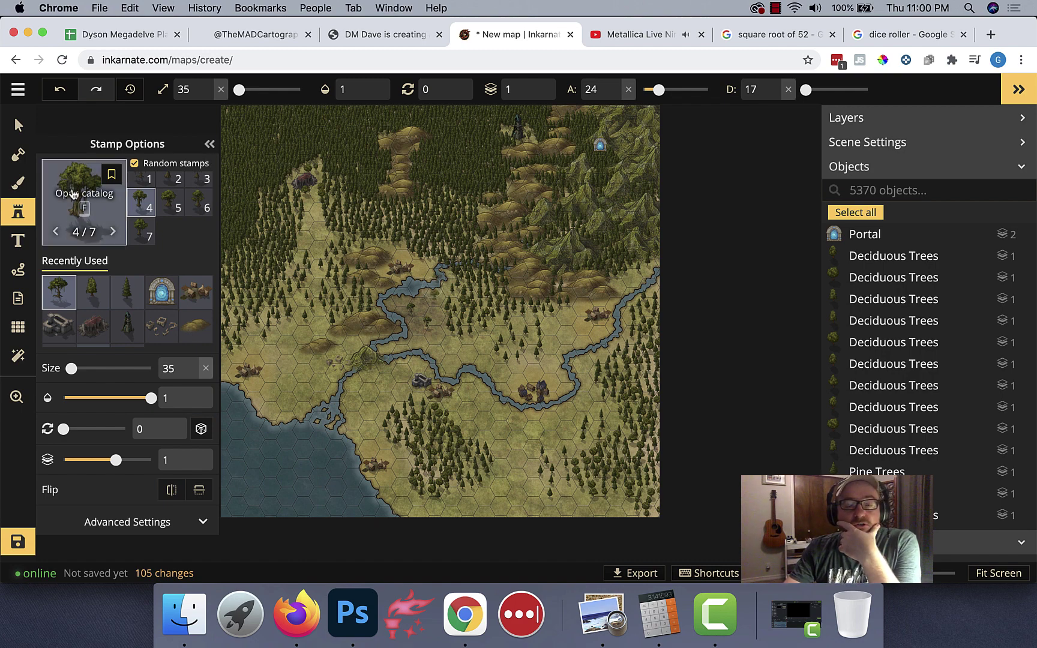
left_click(72, 193)
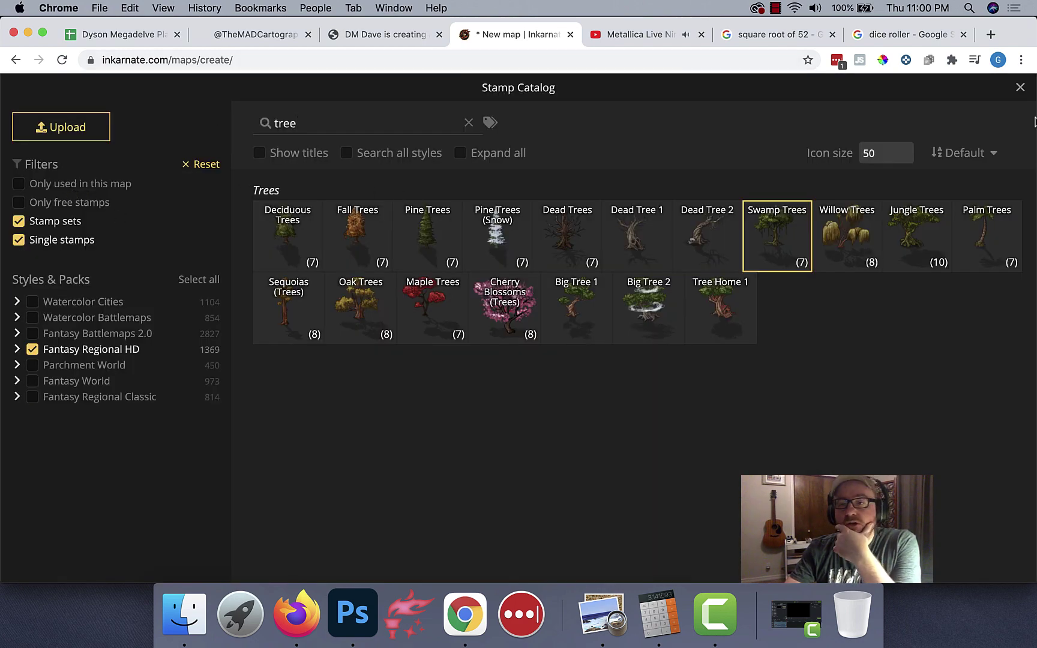
key("Escape")
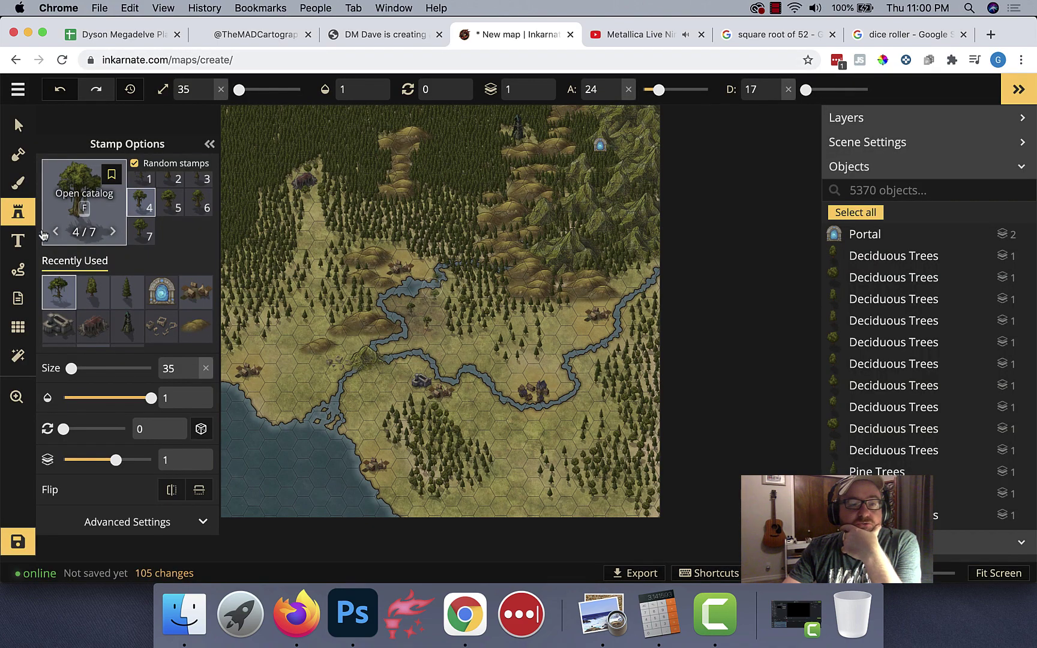
Step: Switch the brush to a sandy tan texture and paint a stroke near the map's bottom
left_click(18, 185)
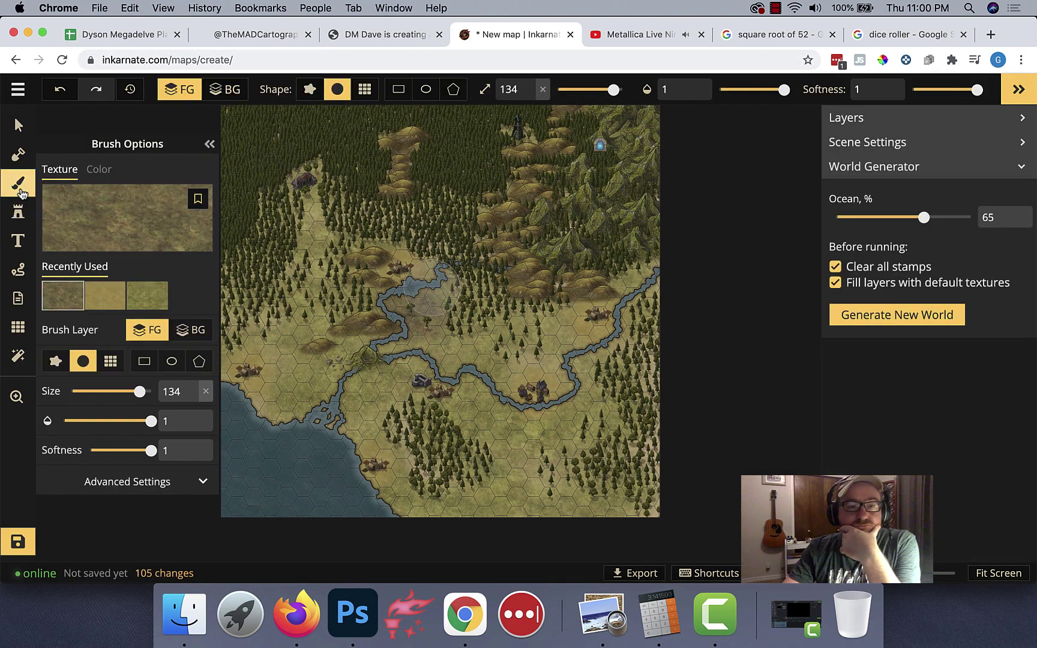
left_click(108, 217)
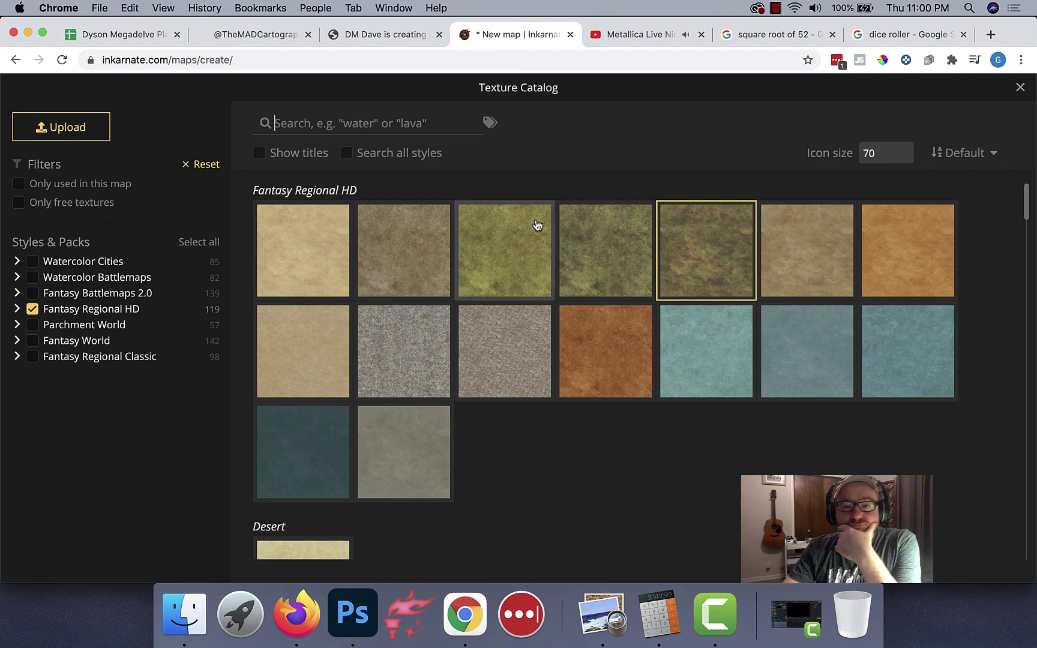
left_click(298, 257)
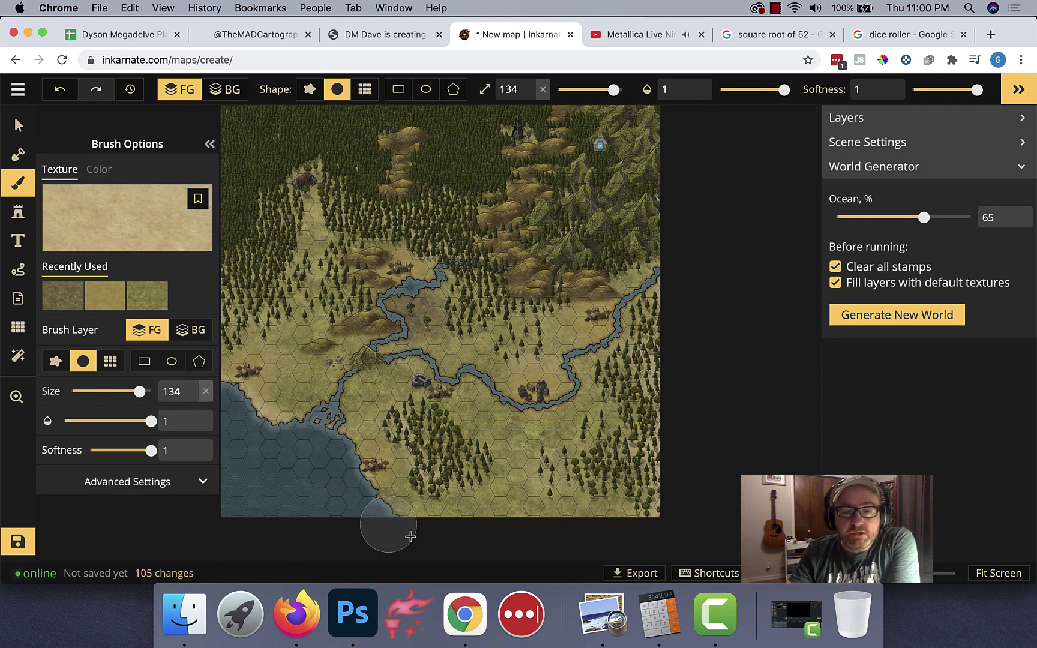
left_click(479, 537)
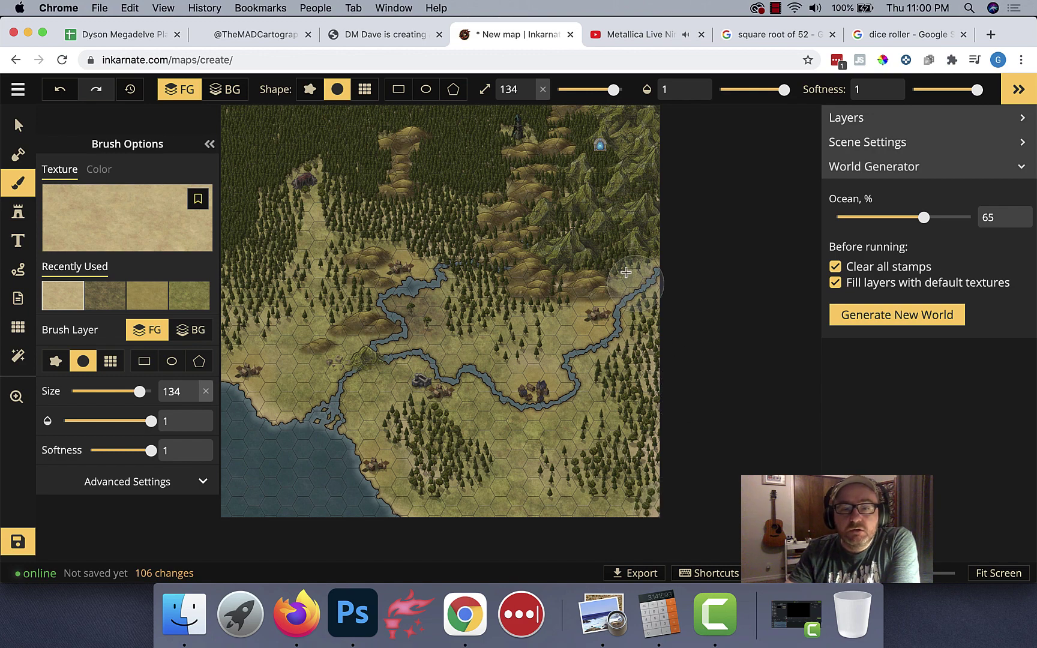
key("space")
left_click_drag(484, 220, 509, 236)
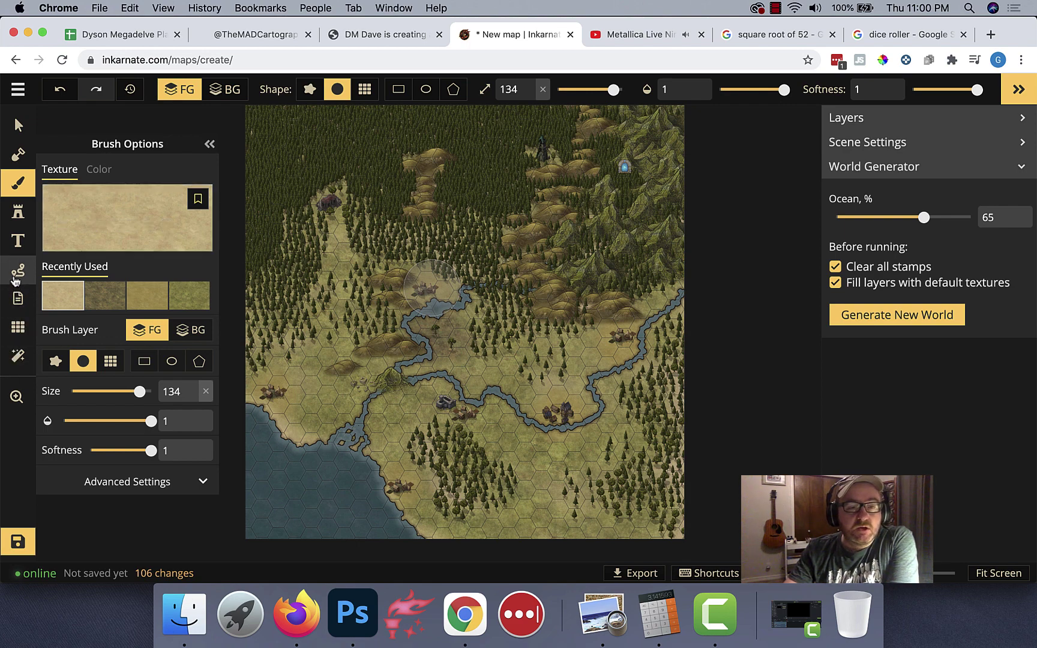
Step: Draw dashed roads between the riverside villages and from the central village to the coastal village
left_click(17, 273)
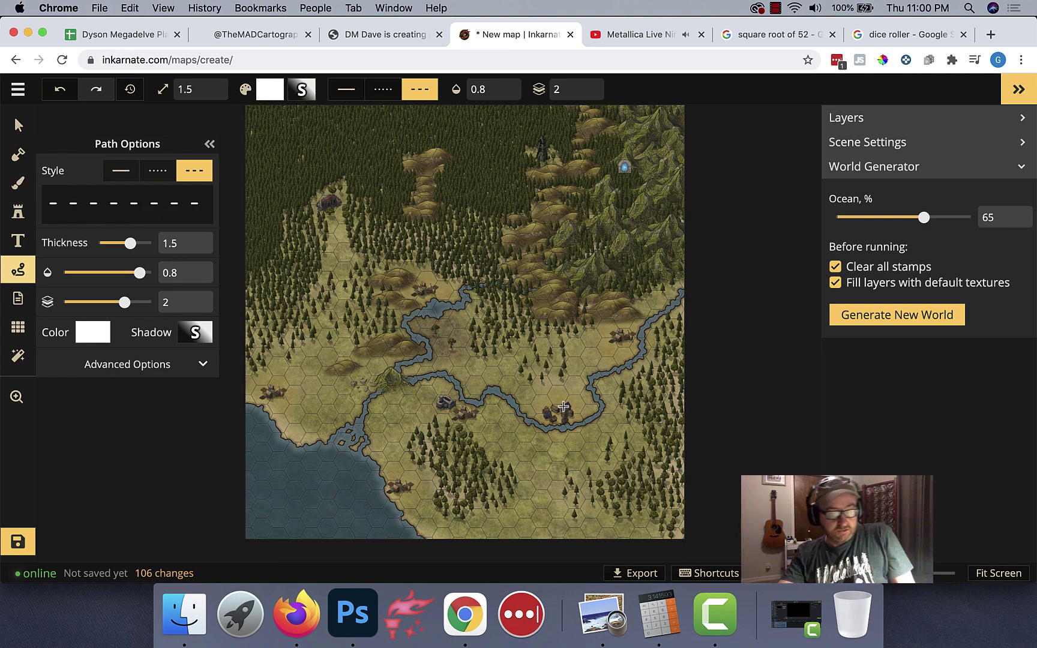
scroll(563, 406, "up", 5)
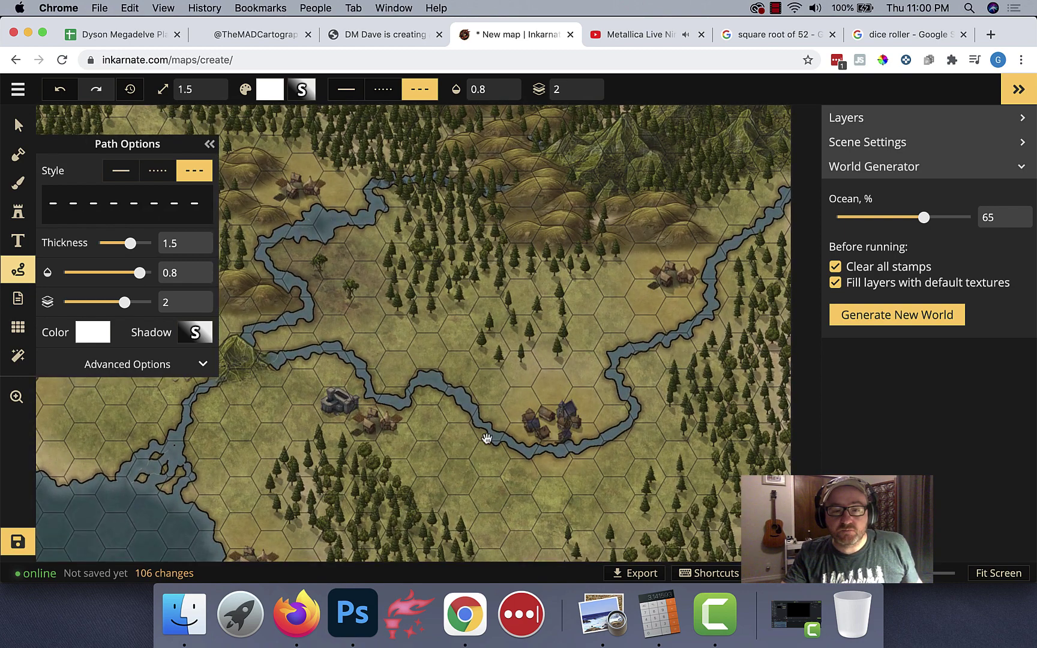
left_click_drag(486, 438, 527, 320)
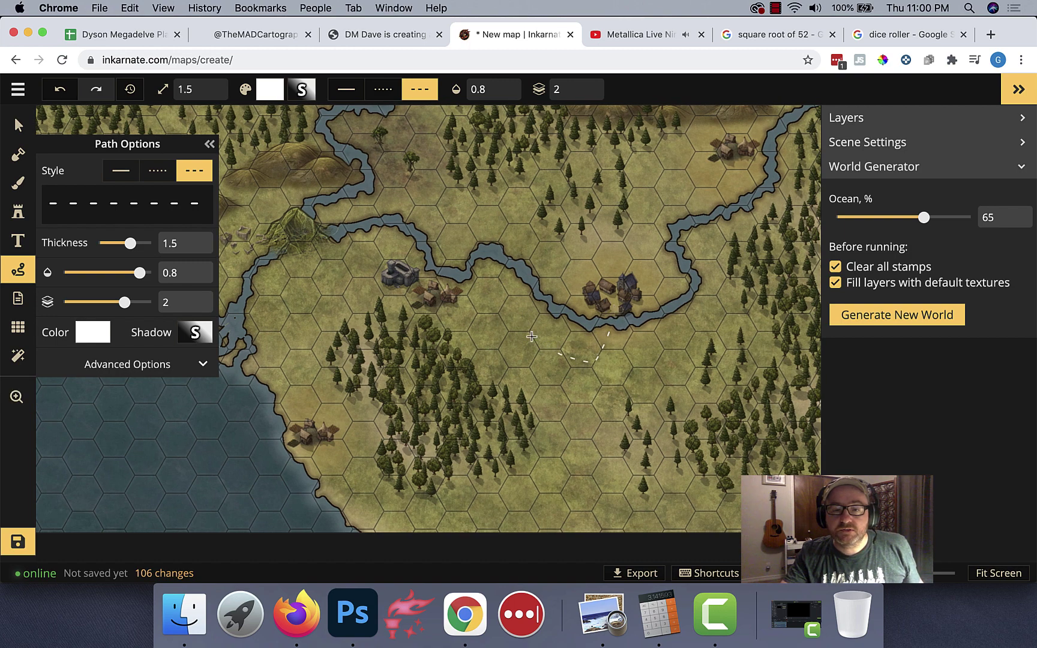
double_click(463, 305)
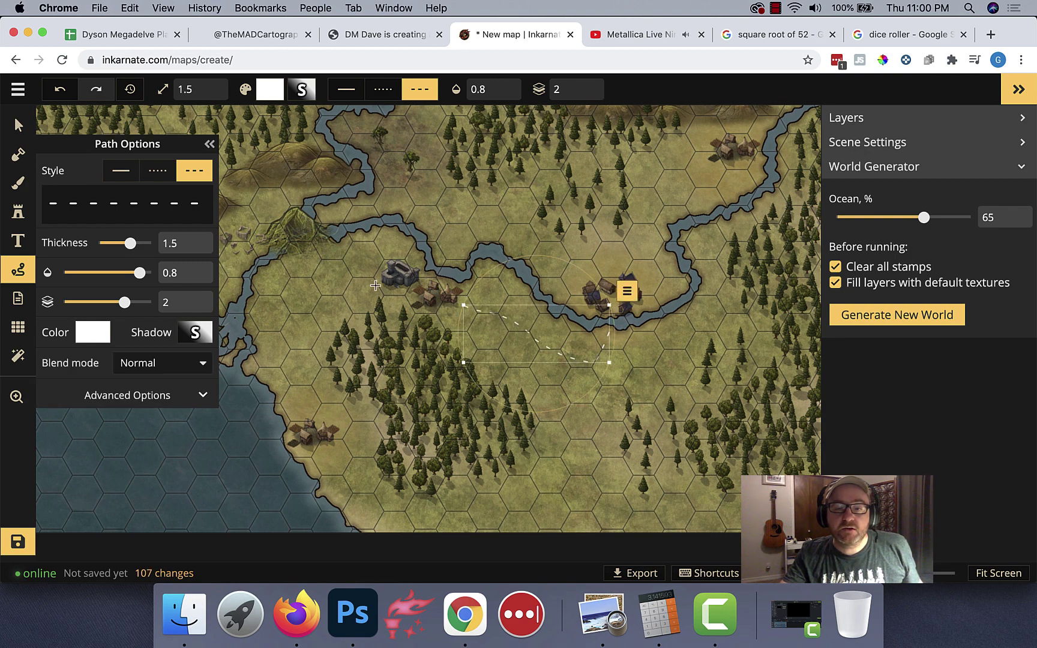
left_click(378, 285)
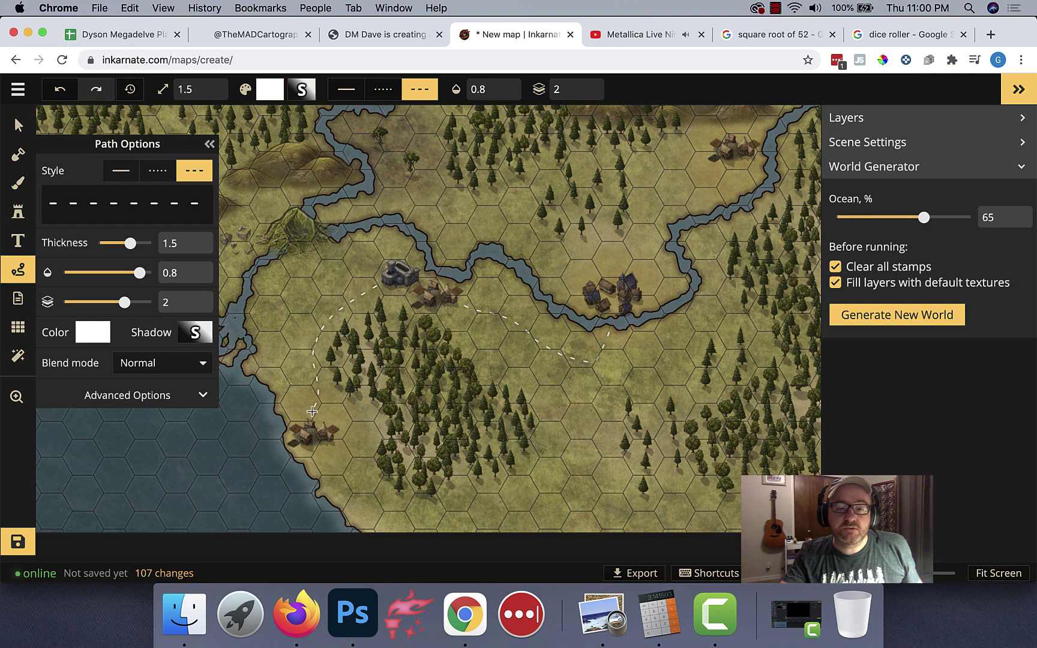
double_click(327, 303)
Step: Pan the map view around, then switch over to Roll20 in Firefox
key("space")
left_click_drag(348, 298, 462, 340)
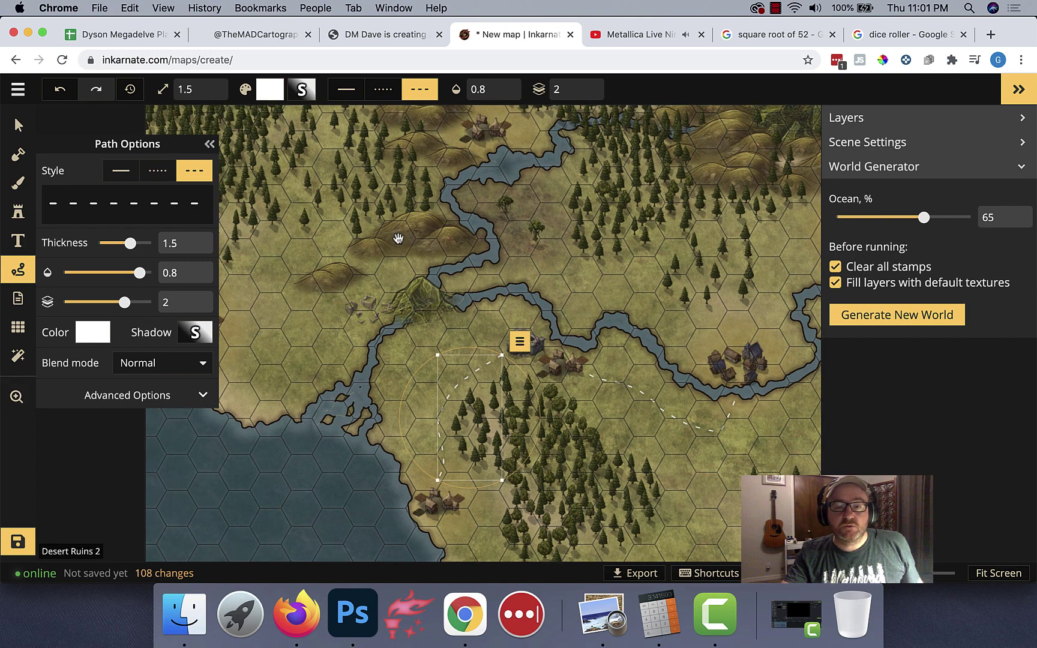
key("space")
left_click_drag(378, 287, 377, 322)
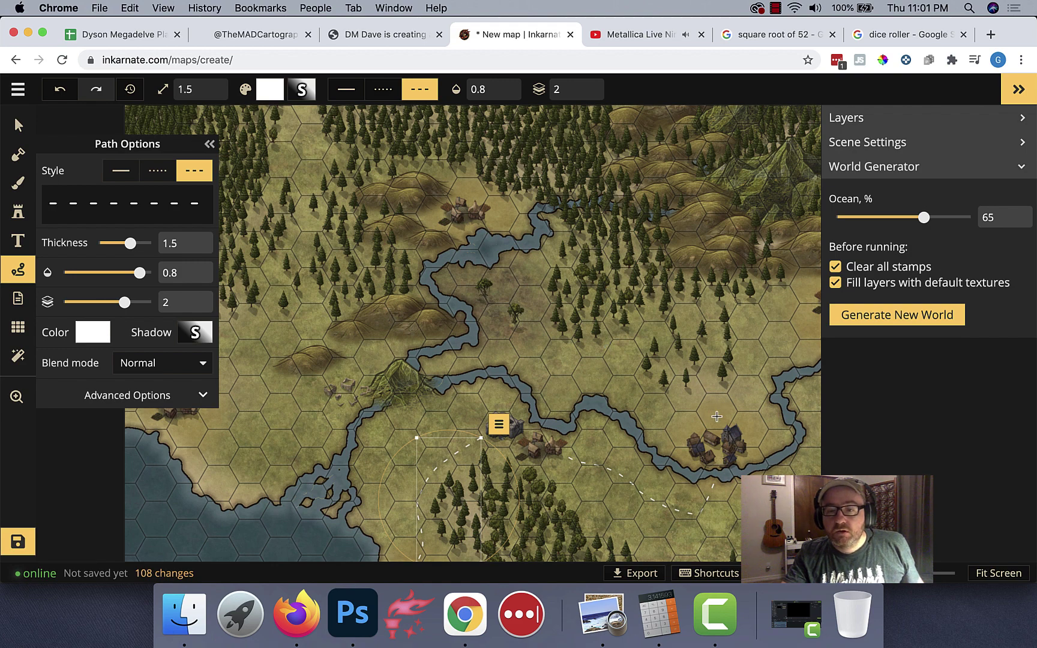
key("space")
left_click_drag(658, 402, 618, 408)
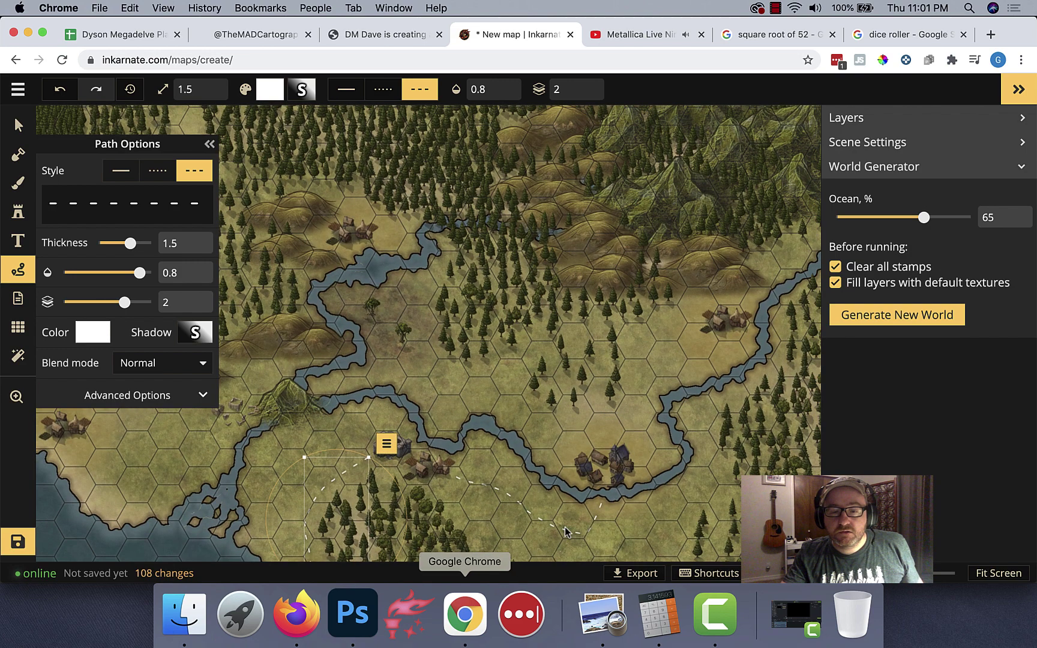
left_click(320, 615)
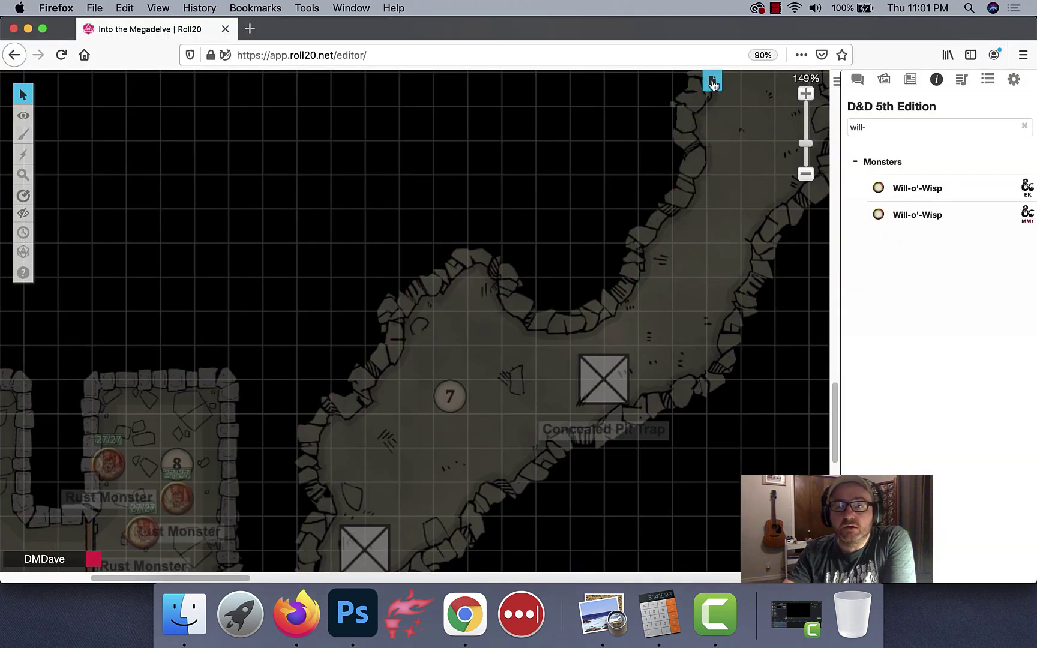
Step: View the St John page from Roll20's page toolbar, then return to Inkarnate in Chrome
left_click(712, 83)
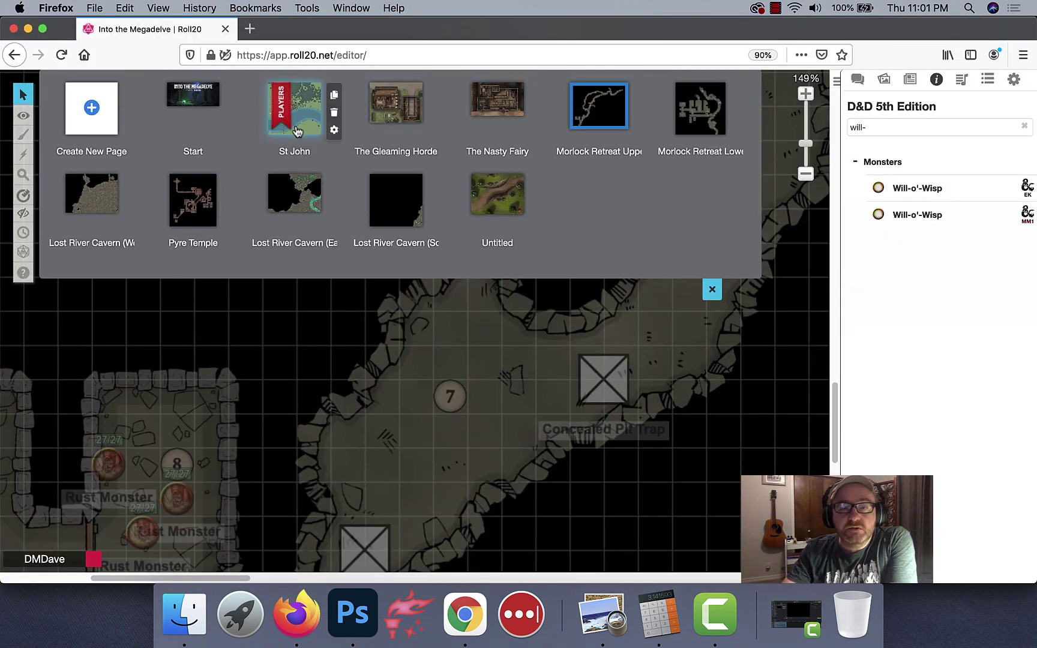
left_click(302, 124)
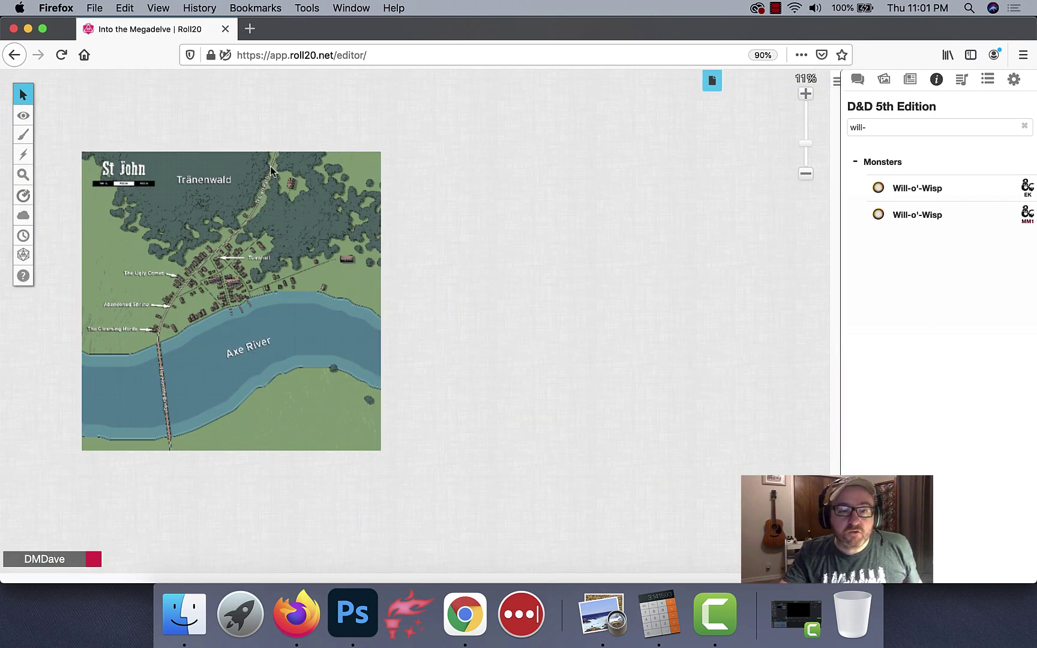
left_click(460, 620)
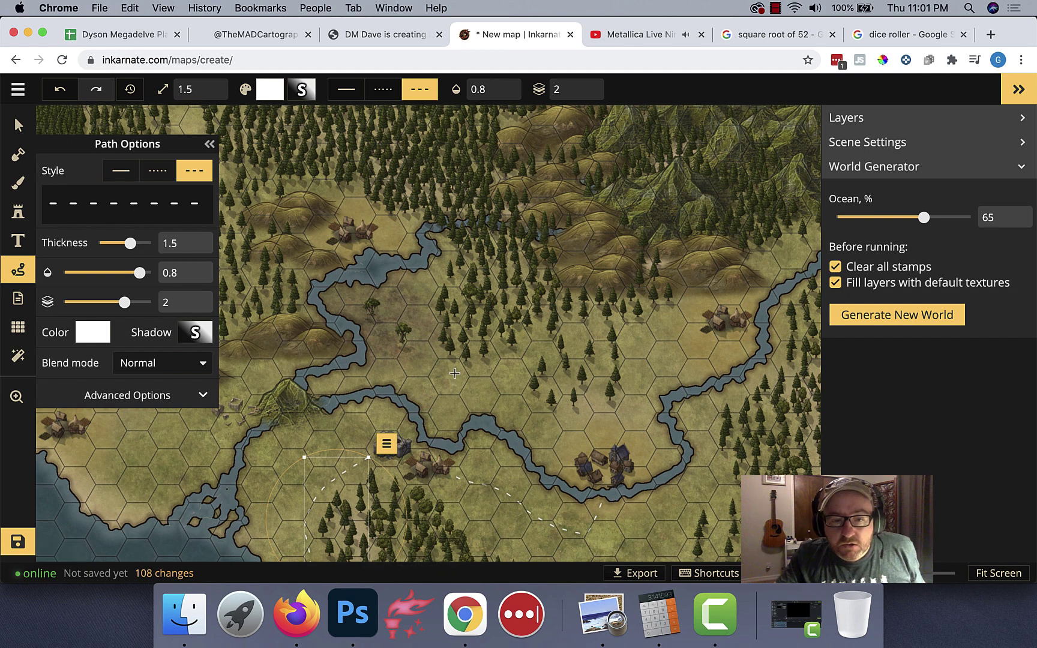
Step: Draw a road from the blue-roofed riverside village to the northeastern village, then undo the last edit
left_click(613, 434)
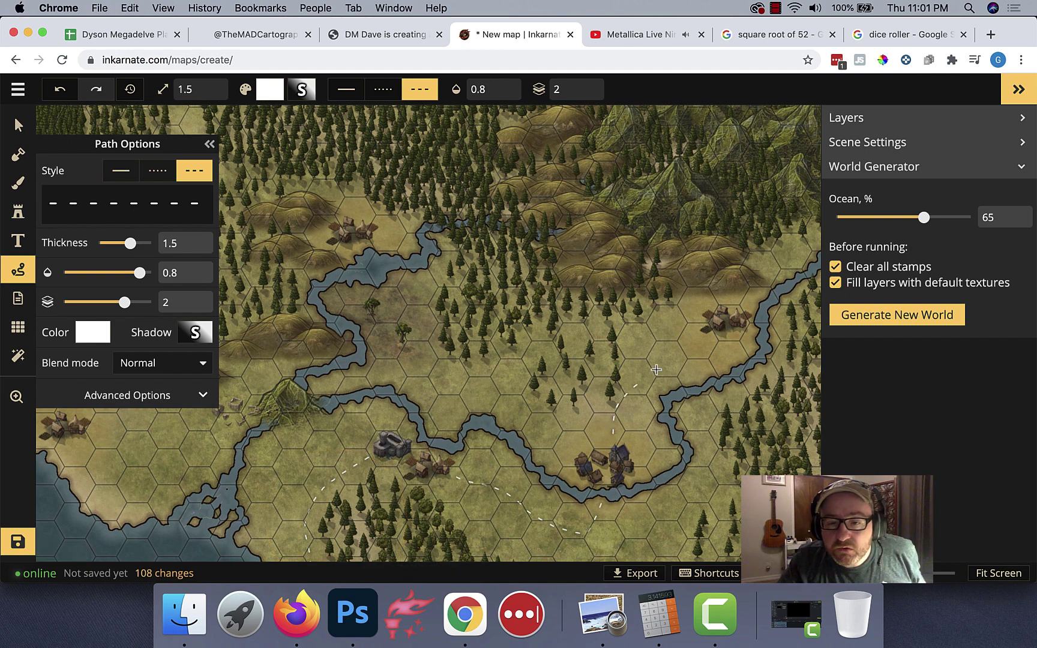
double_click(705, 338)
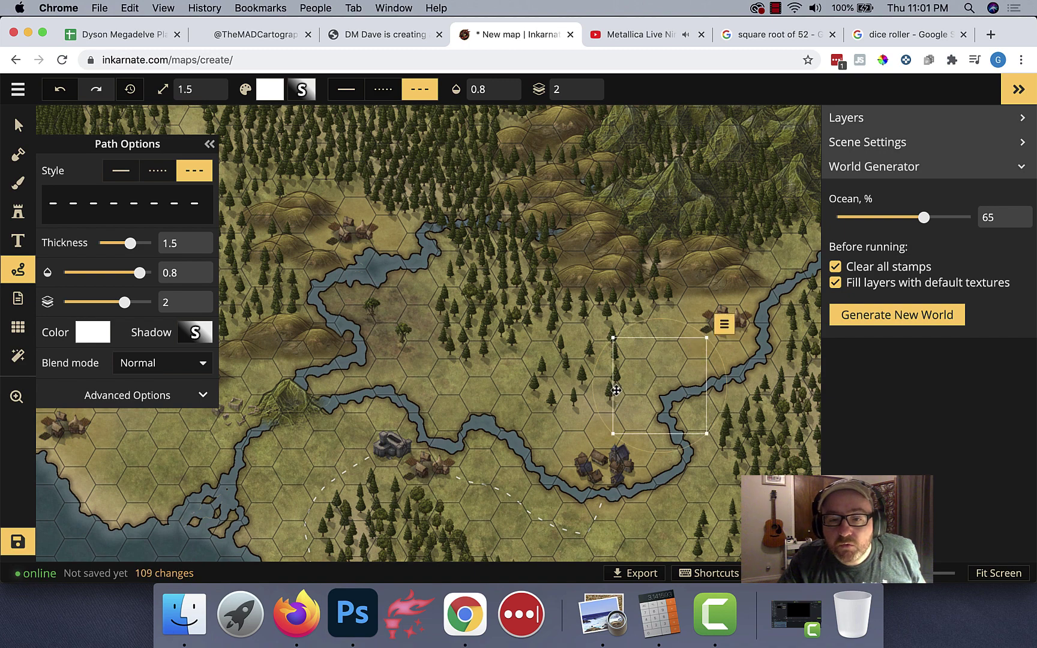
left_click_drag(628, 382, 575, 358)
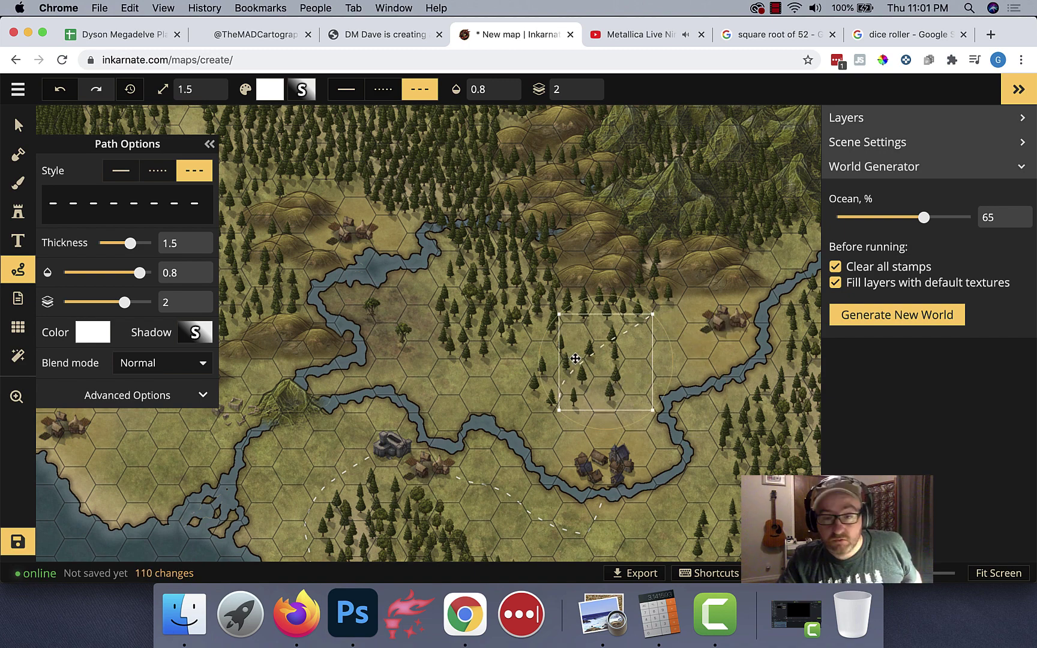
key("super+z")
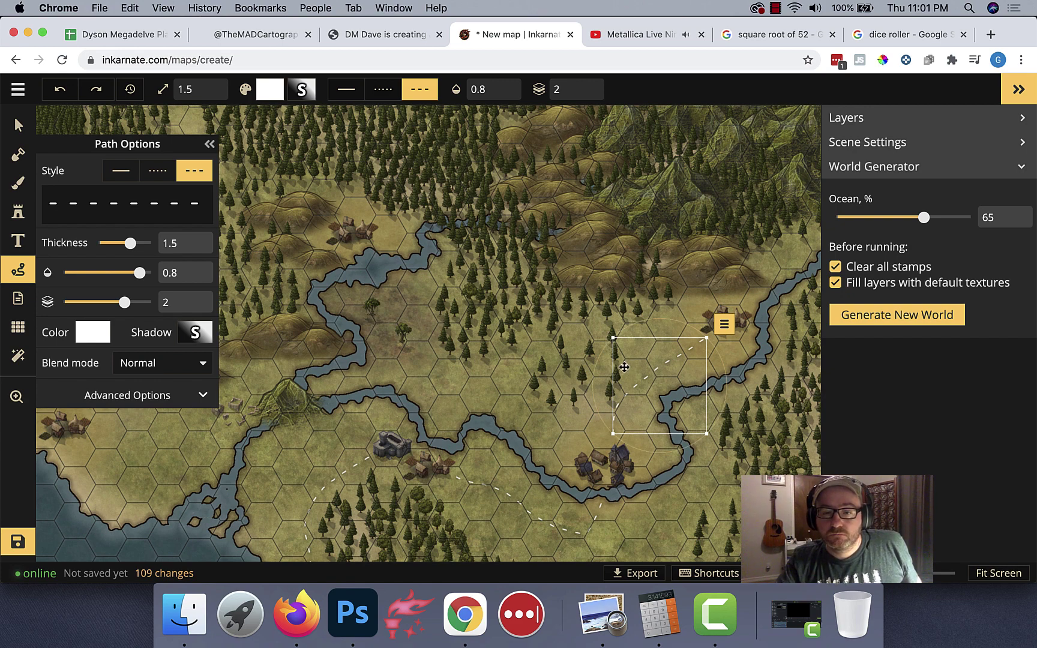
Step: Extend the dashed road from its end, with one bend, to the eastern village
left_click(386, 242)
left_click(404, 248)
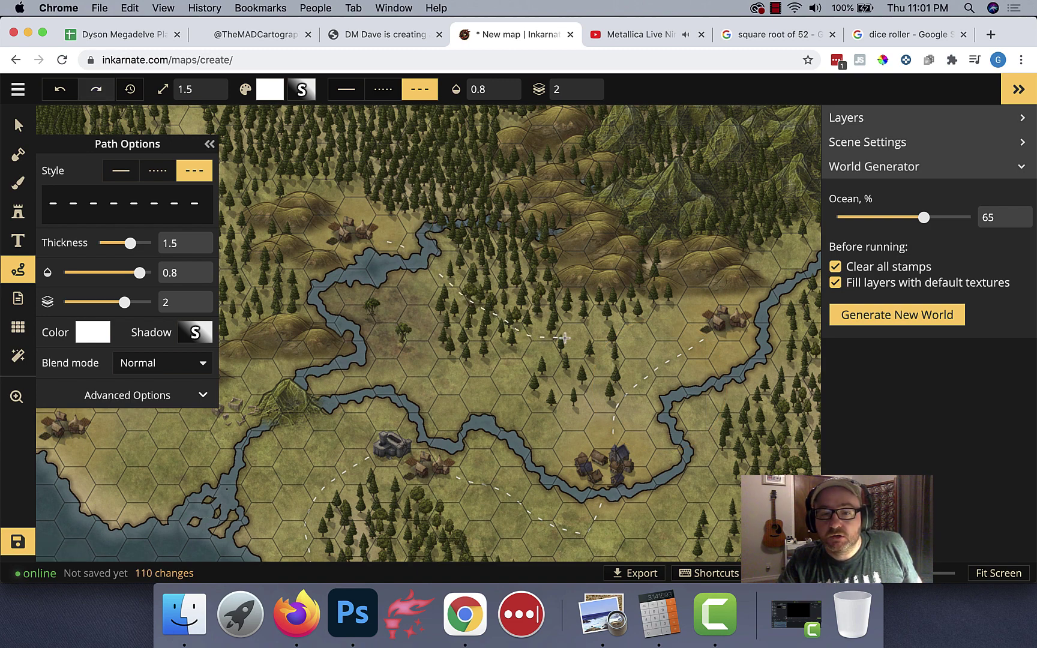
double_click(648, 370)
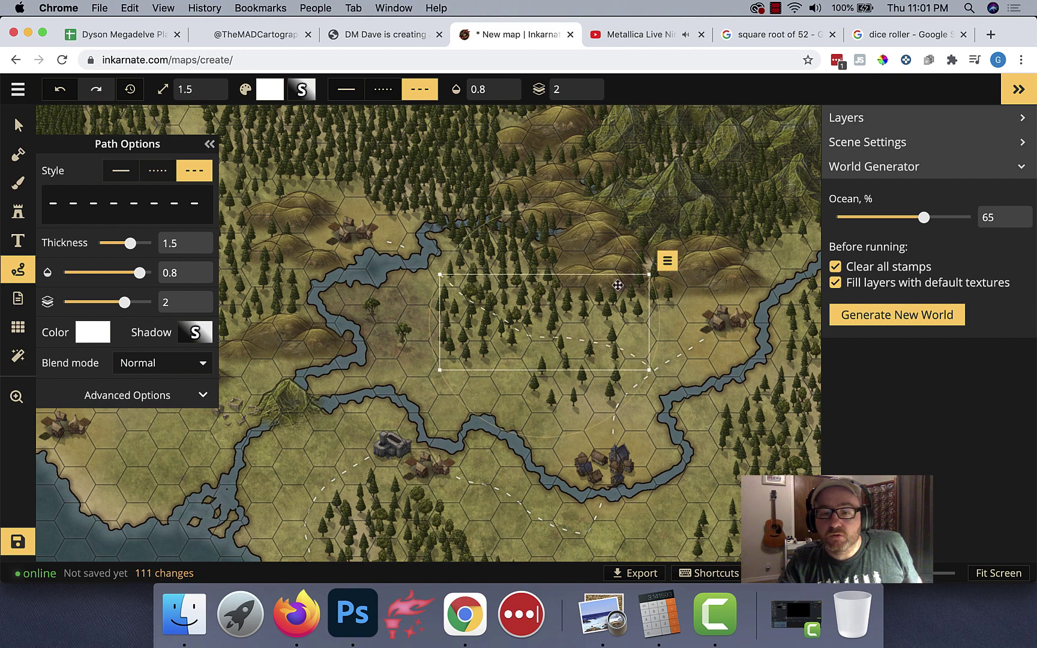
key("Escape")
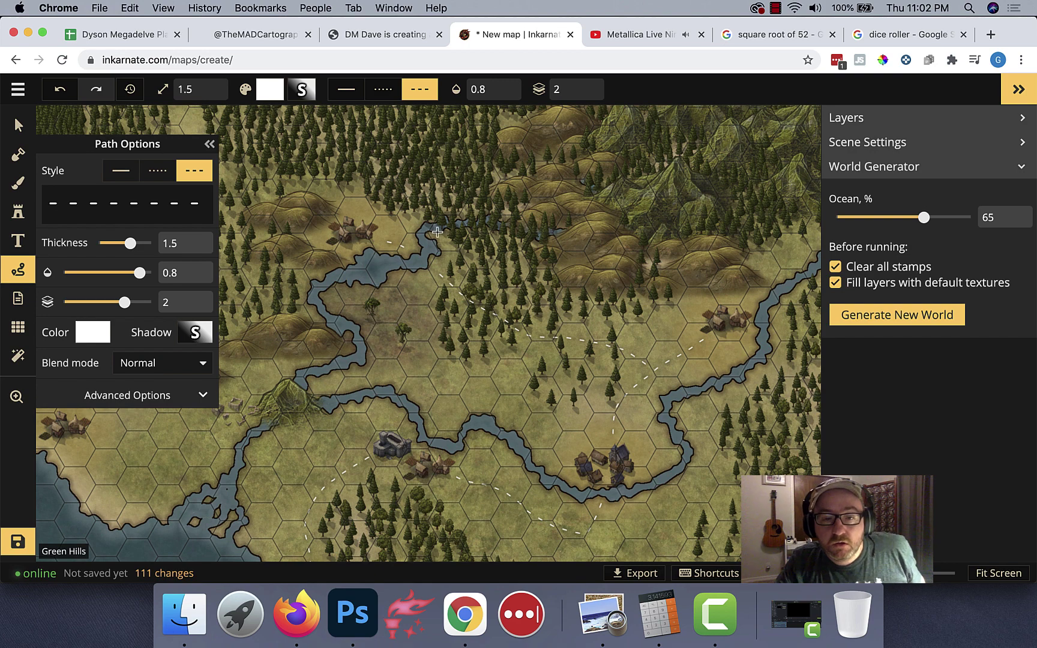
Step: Search the stamp catalog for 'bridge' and choose the Stone Bridges 2 set
left_click(18, 212)
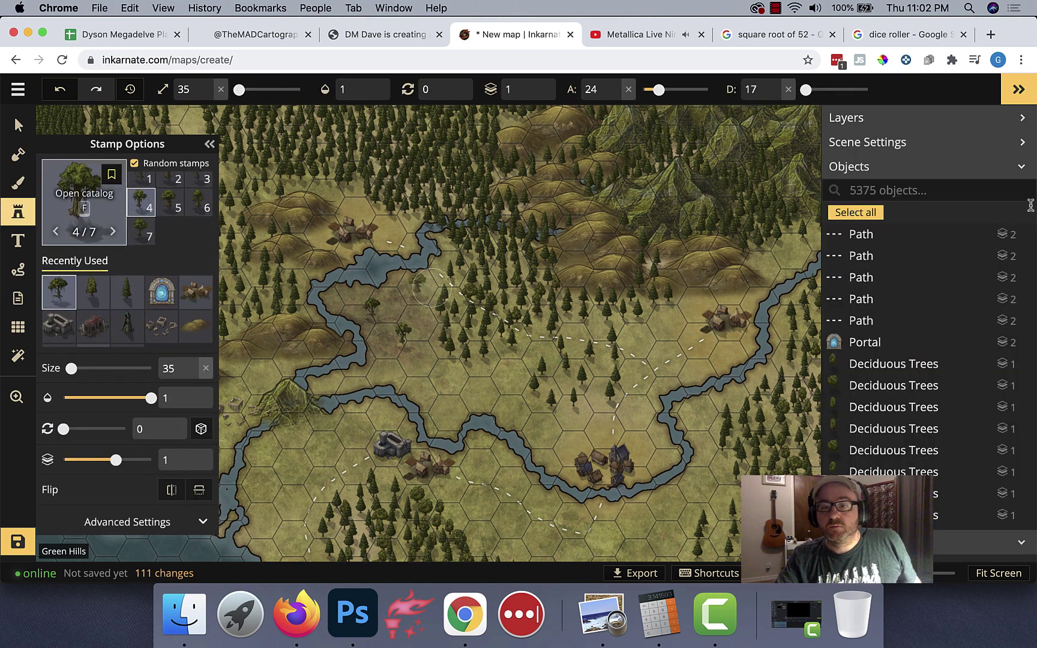
left_click(89, 213)
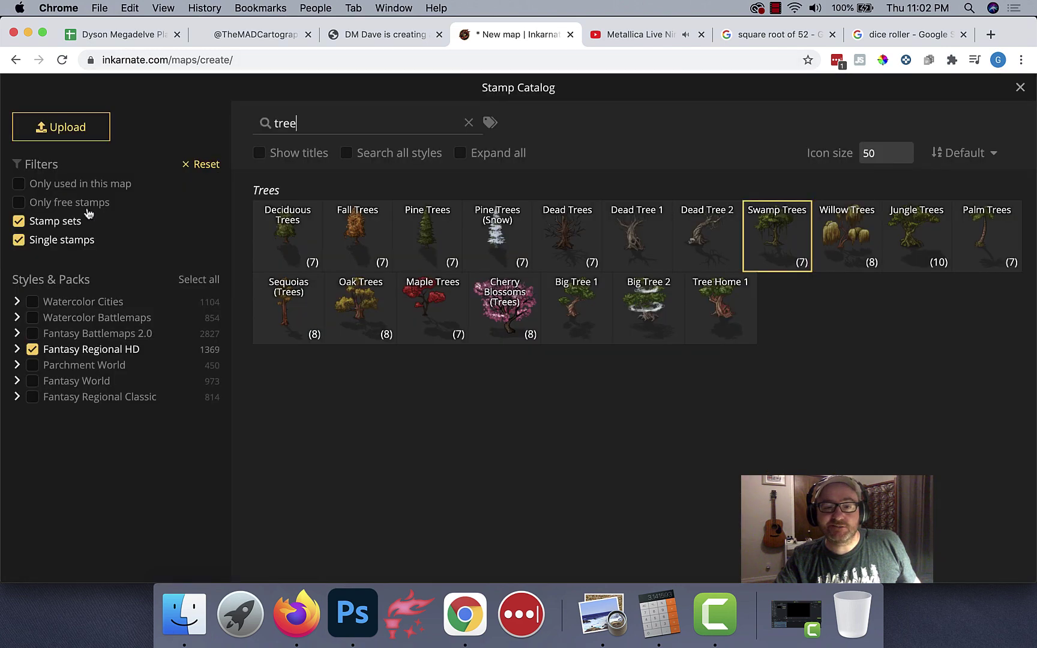
key("super+a")
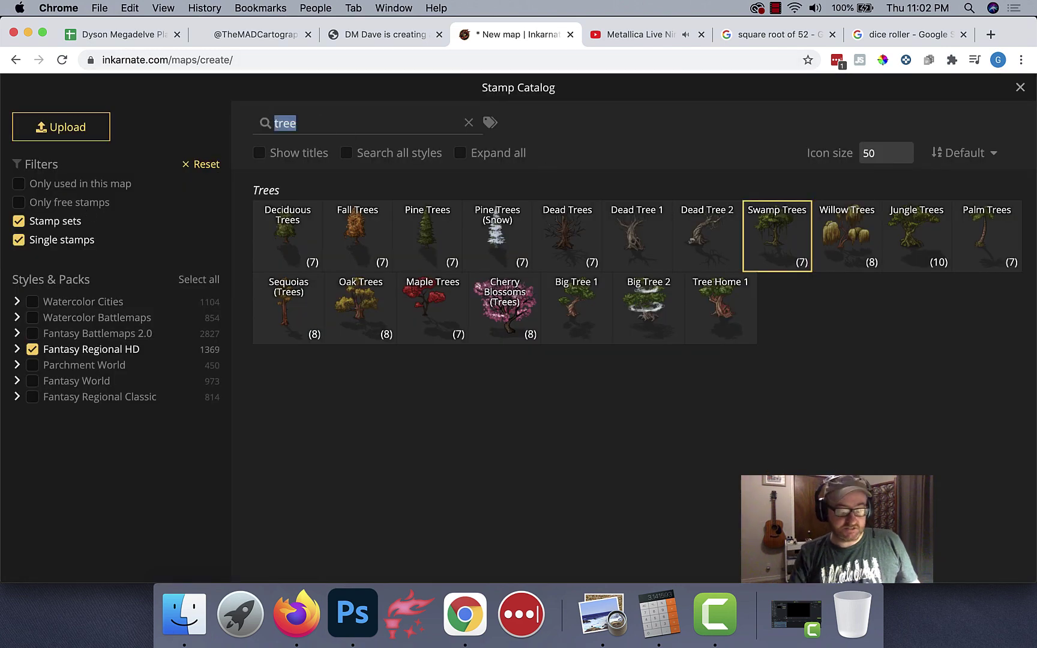
type("bridge")
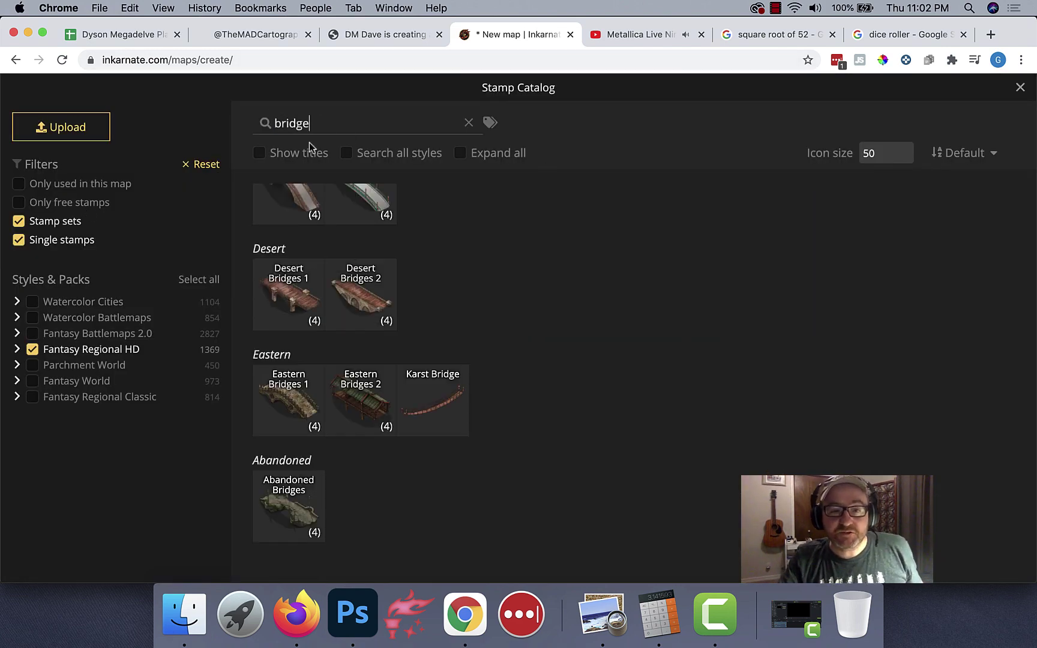
scroll(360, 308, "up", 3)
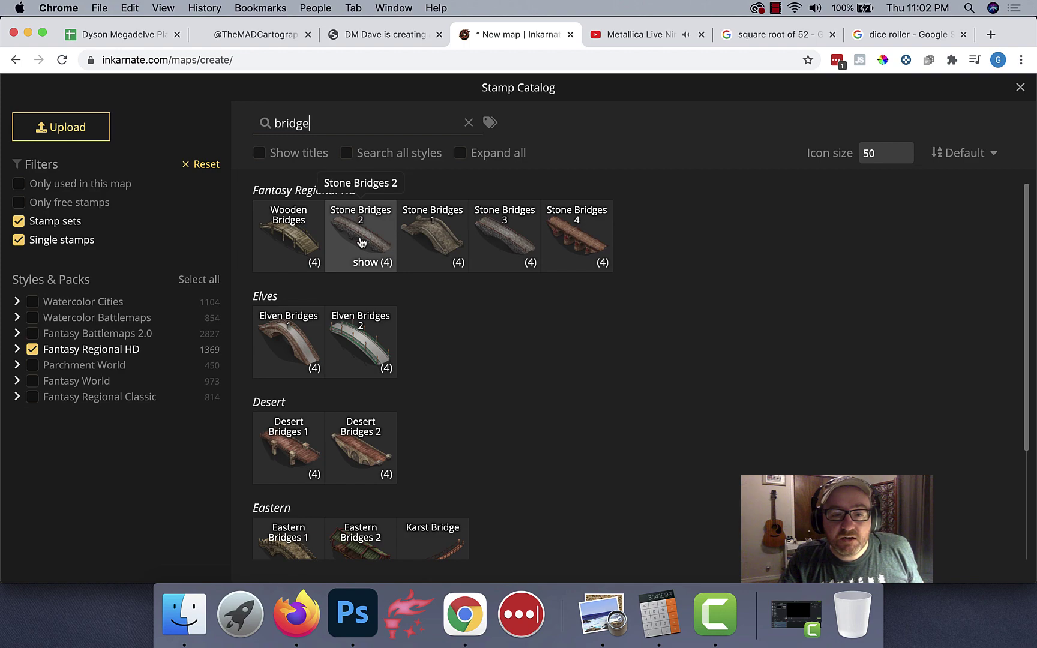
scroll(348, 336, "down", 3)
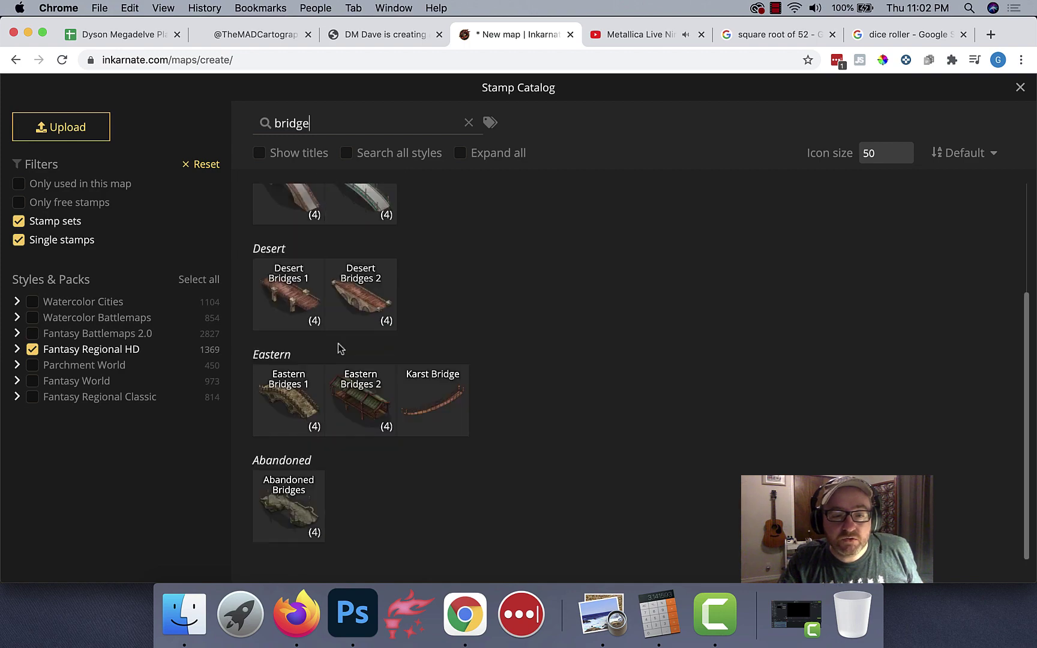
scroll(340, 348, "up", 3)
left_click(357, 242)
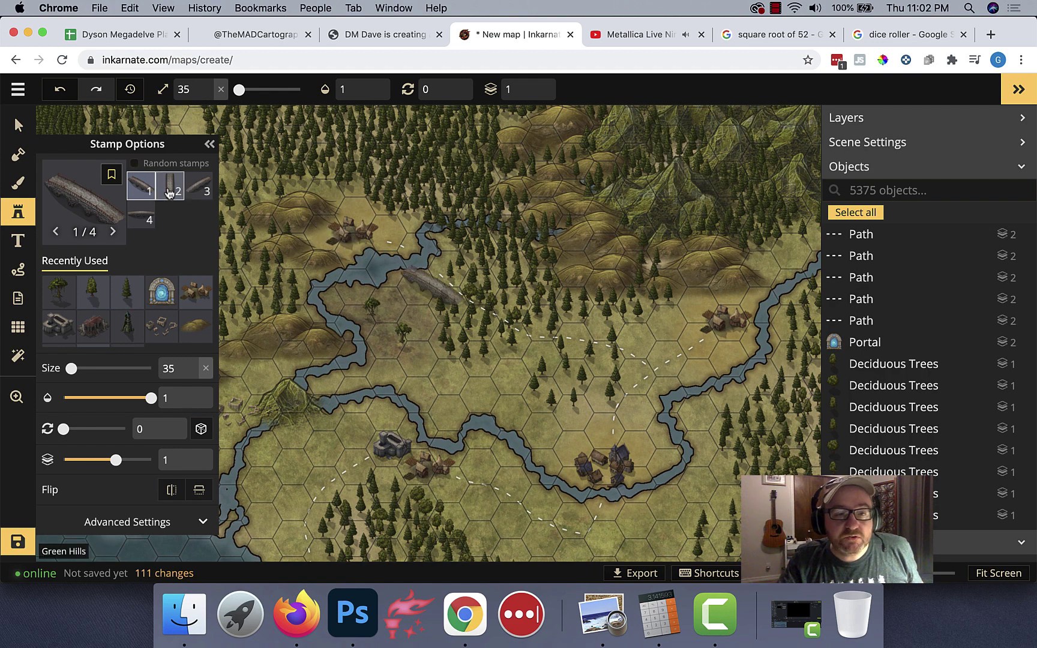
Step: Stamp the log variant at size 15 across the river by the southern village
left_click(170, 191)
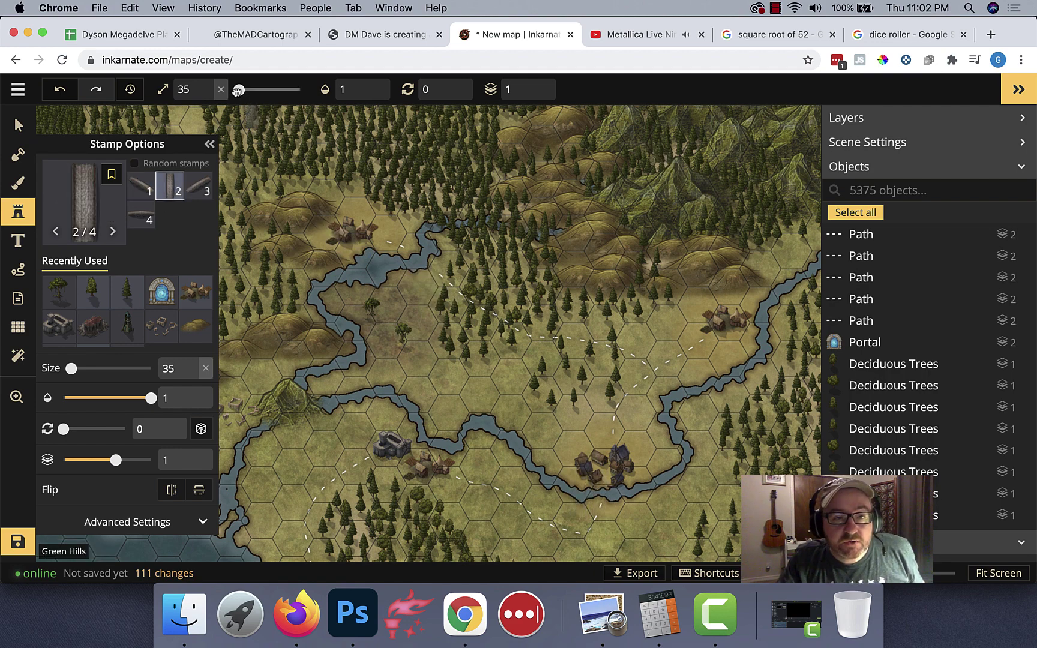
left_click_drag(239, 90, 234, 90)
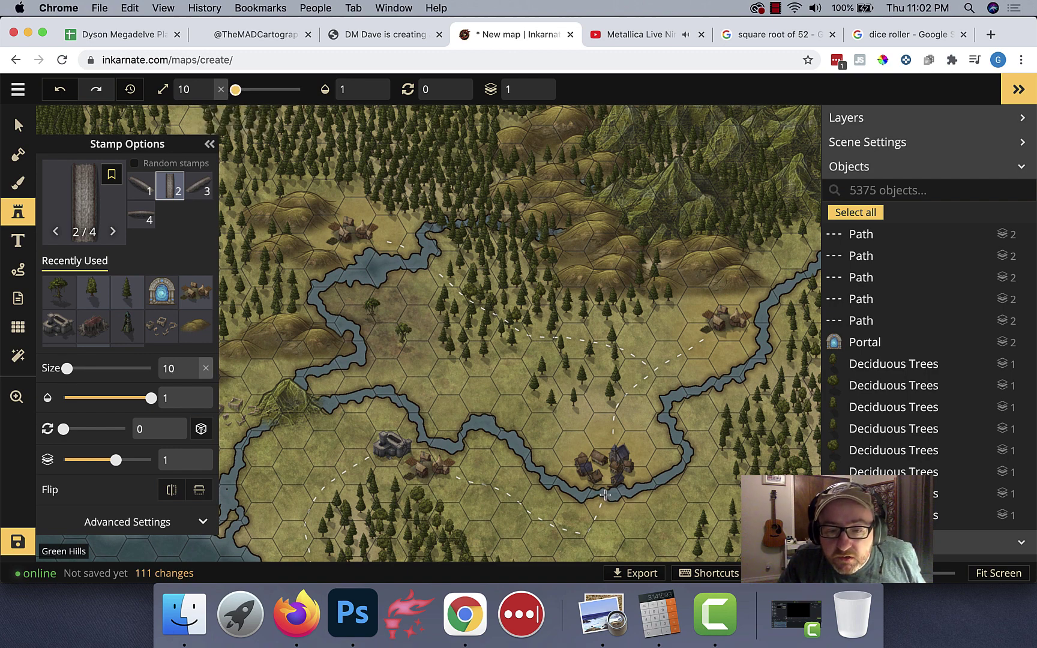
left_click_drag(235, 90, 235, 90)
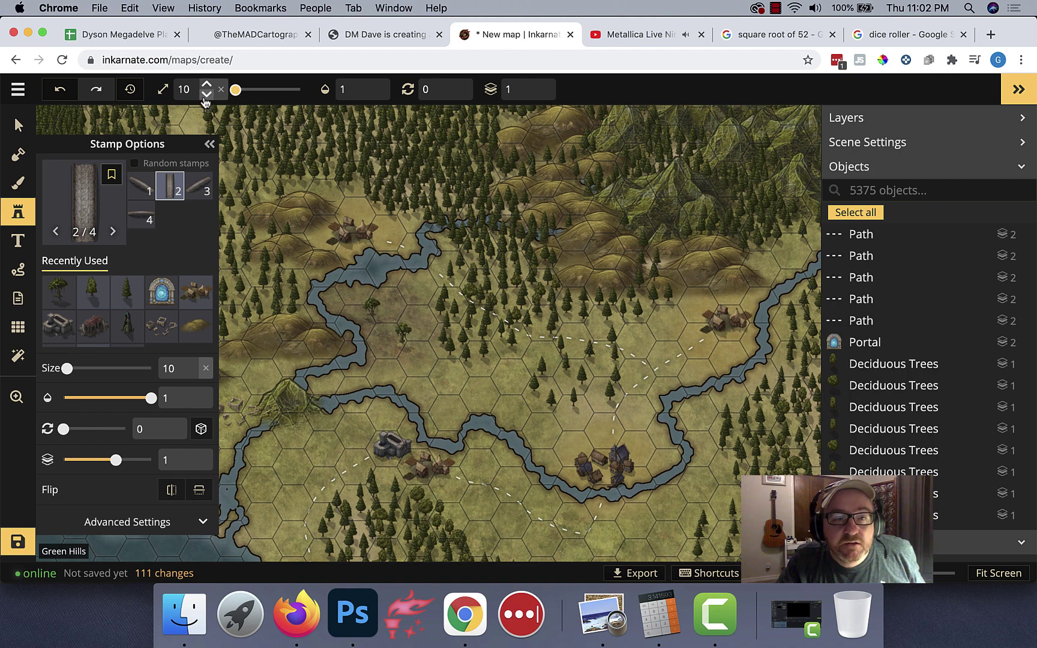
left_click(207, 85)
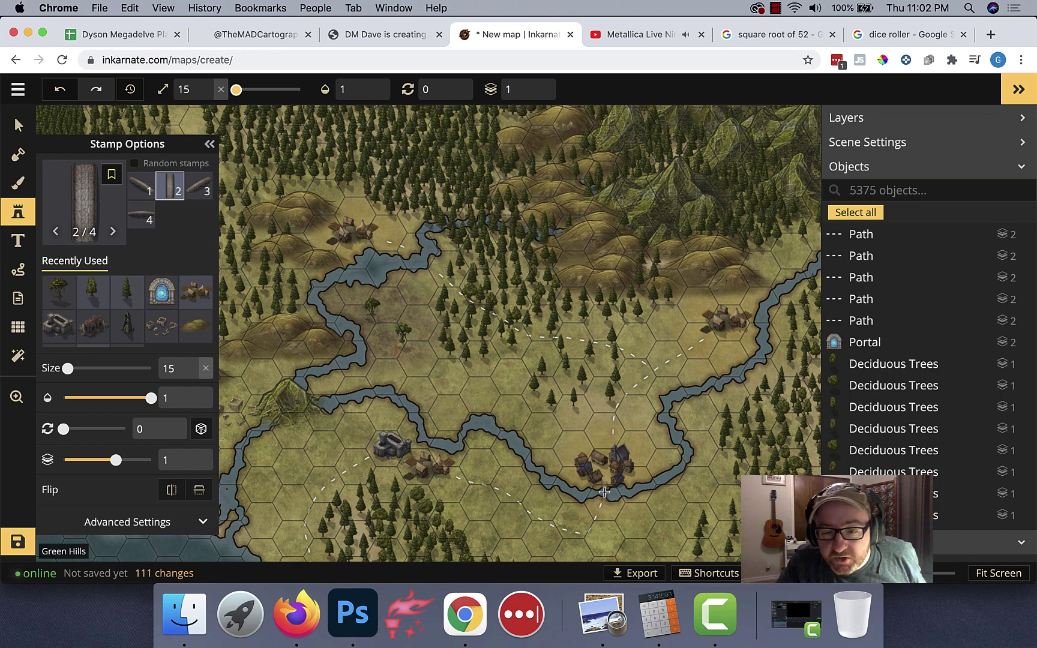
left_click(604, 492)
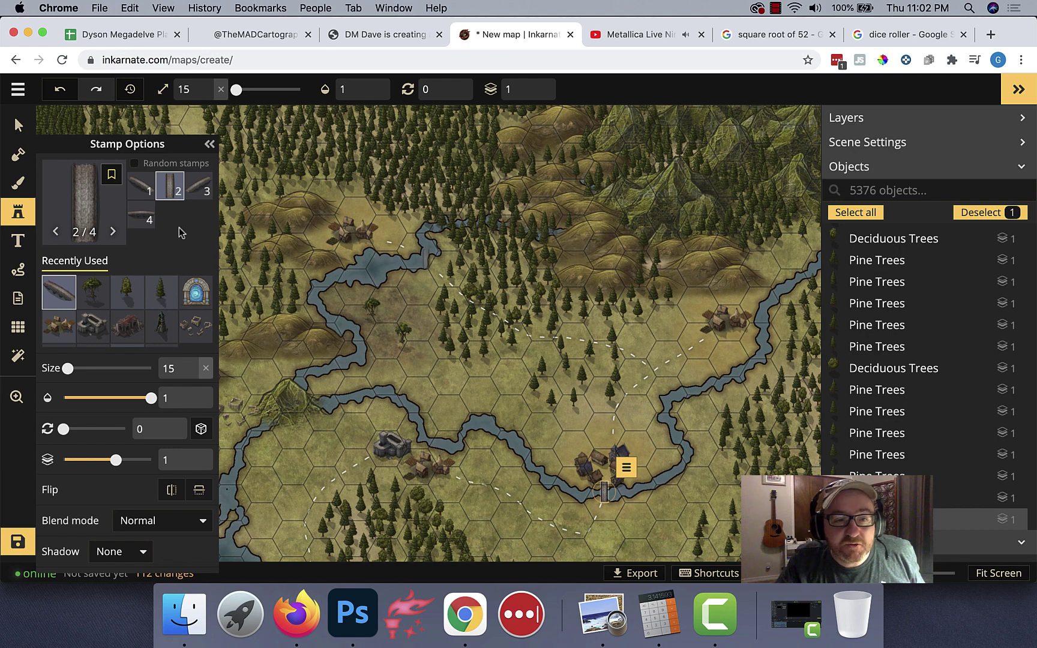
Step: Place the stone bridge variant at the river crossing near the lake
left_click(141, 186)
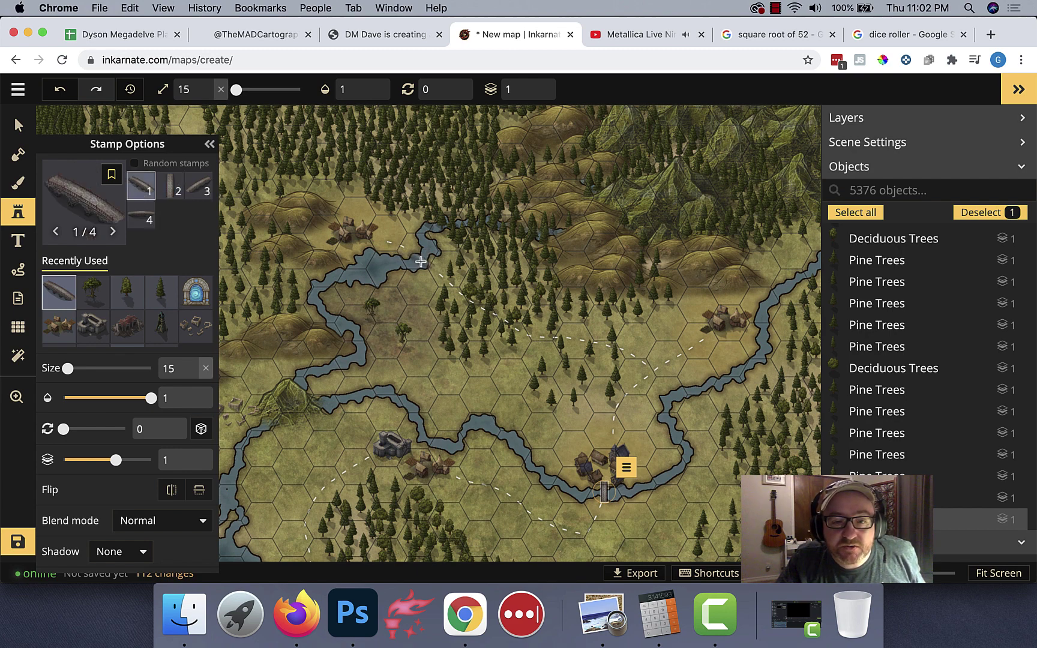
left_click(420, 262)
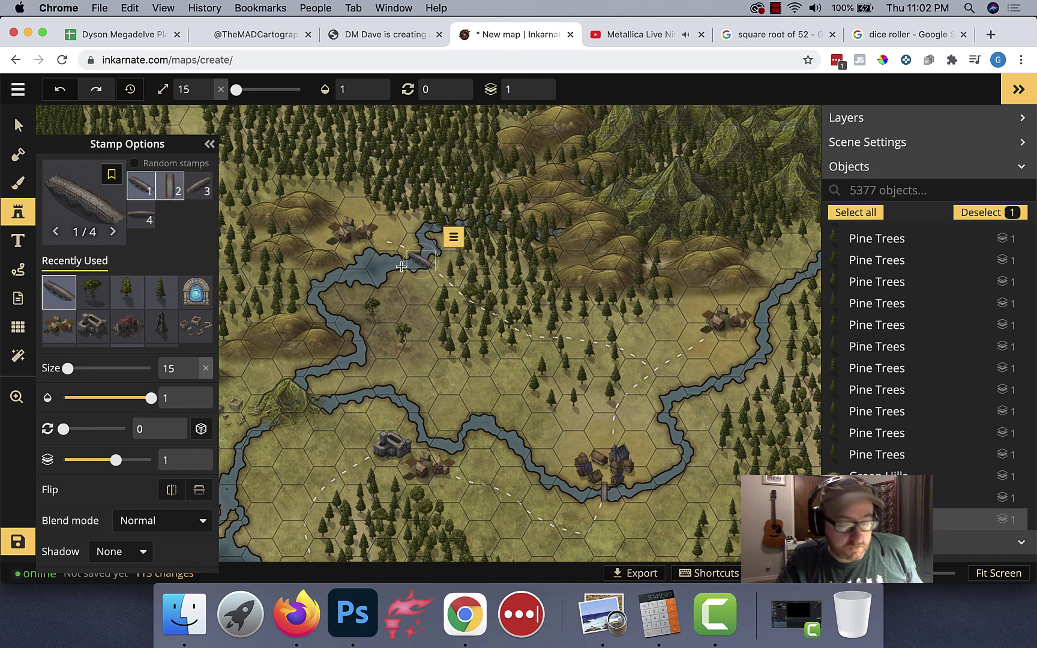
key("Escape")
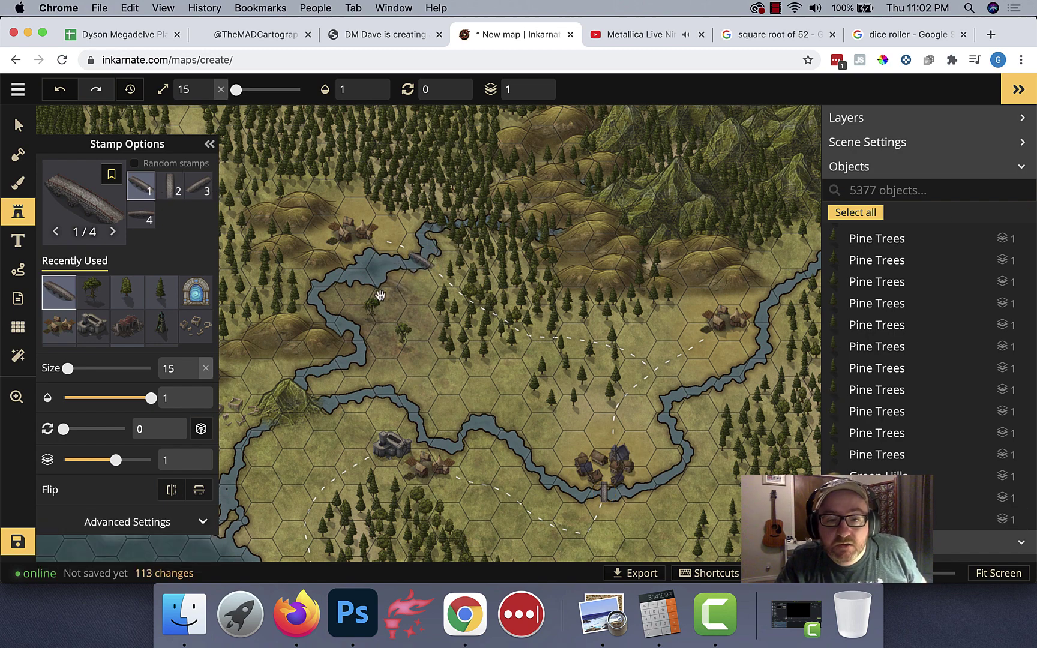
key("z")
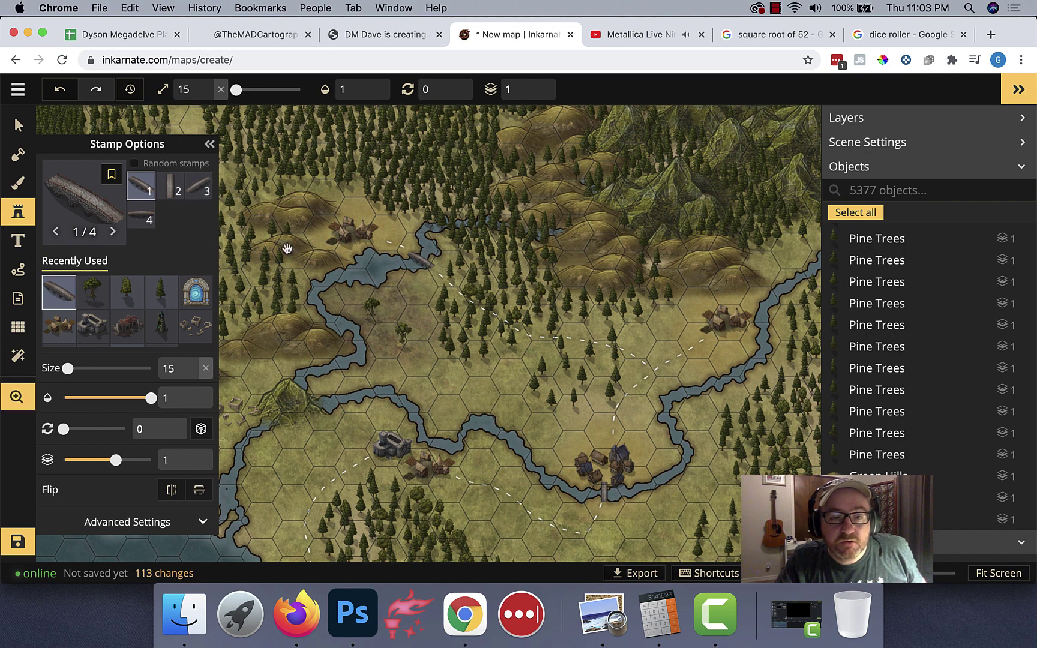
left_click_drag(288, 248, 478, 383)
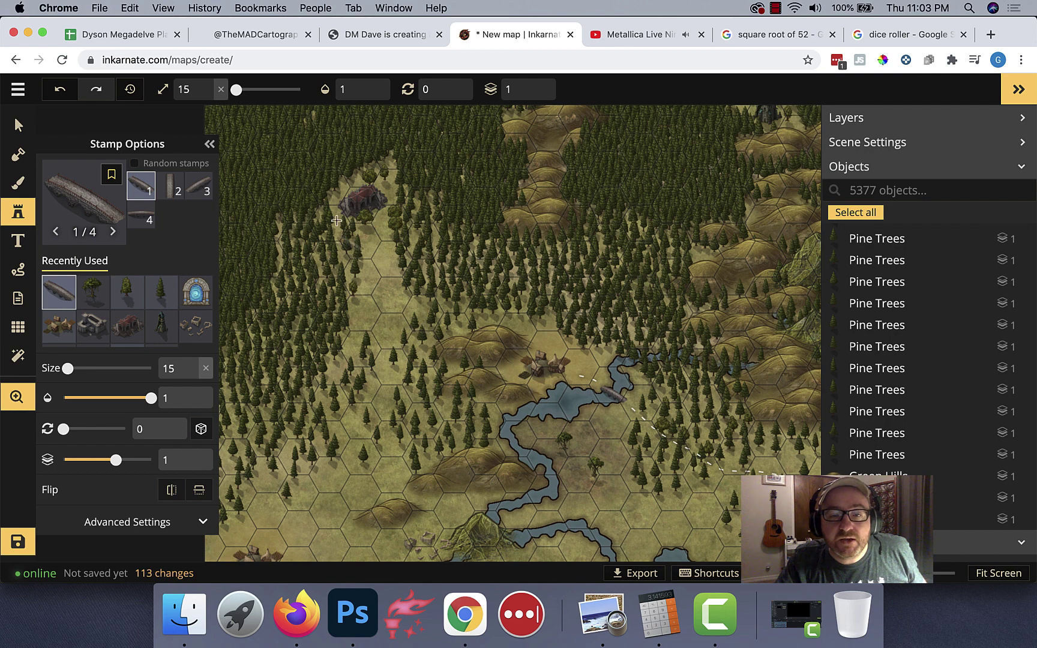
key("space")
key("space")
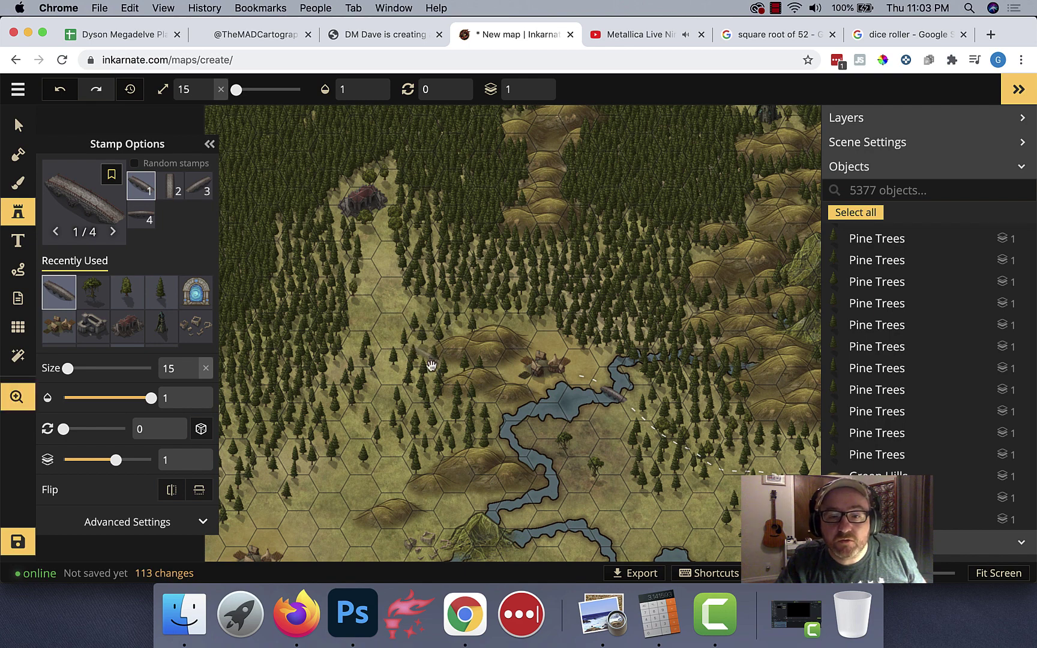
left_click_drag(428, 363, 455, 287)
left_click_drag(453, 412, 481, 245)
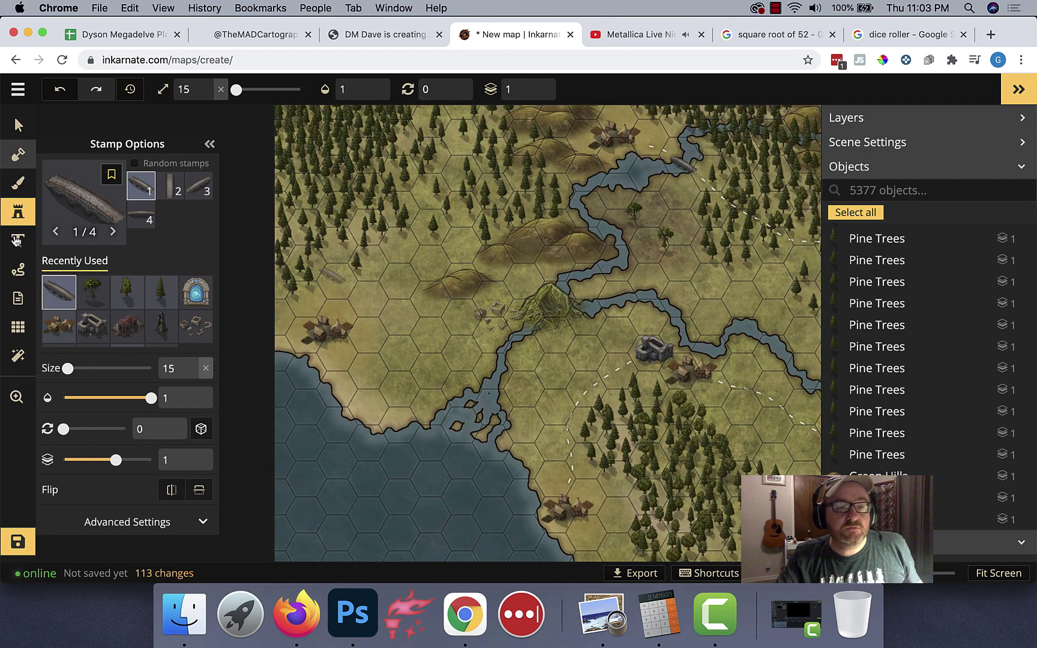
Step: Draw dashed road segments from the road junction and from the western village to the river
left_click(23, 278)
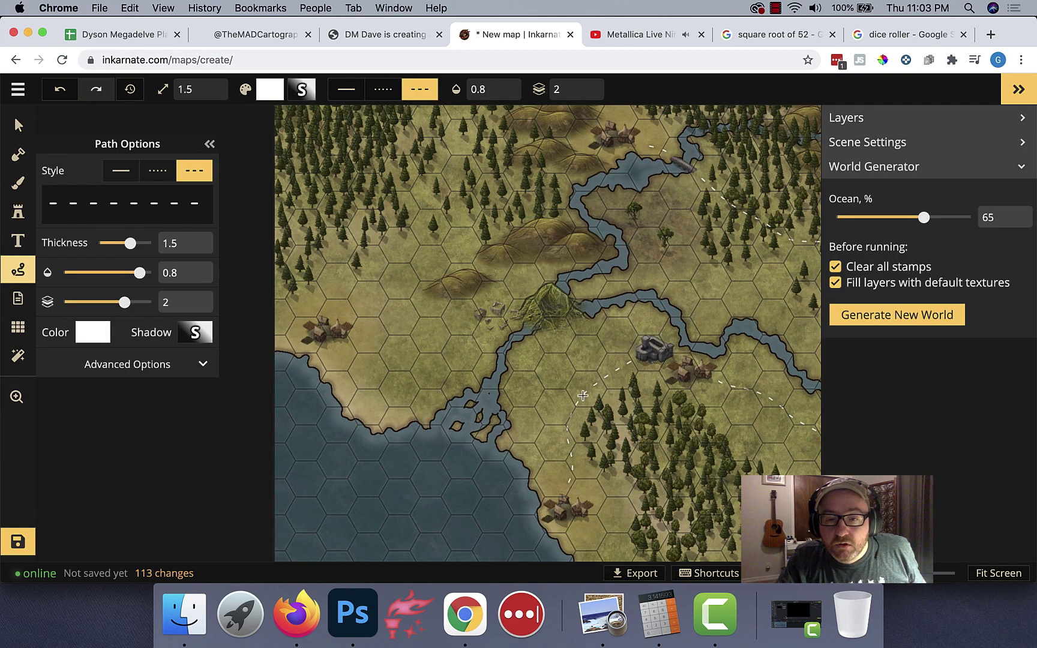
left_click(576, 392)
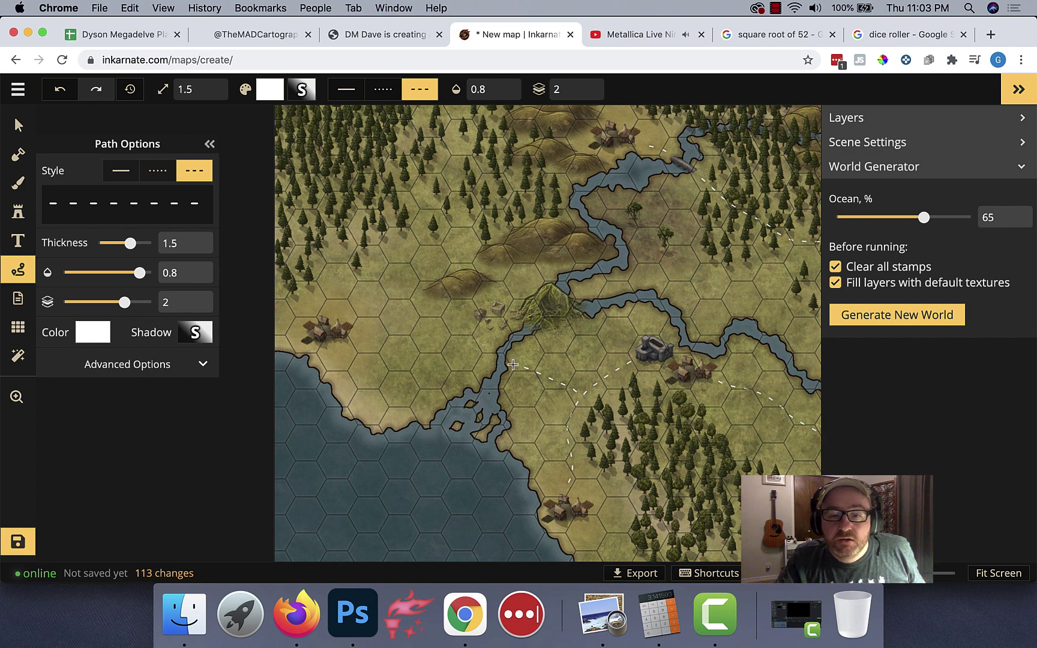
key("Return")
left_click(450, 347)
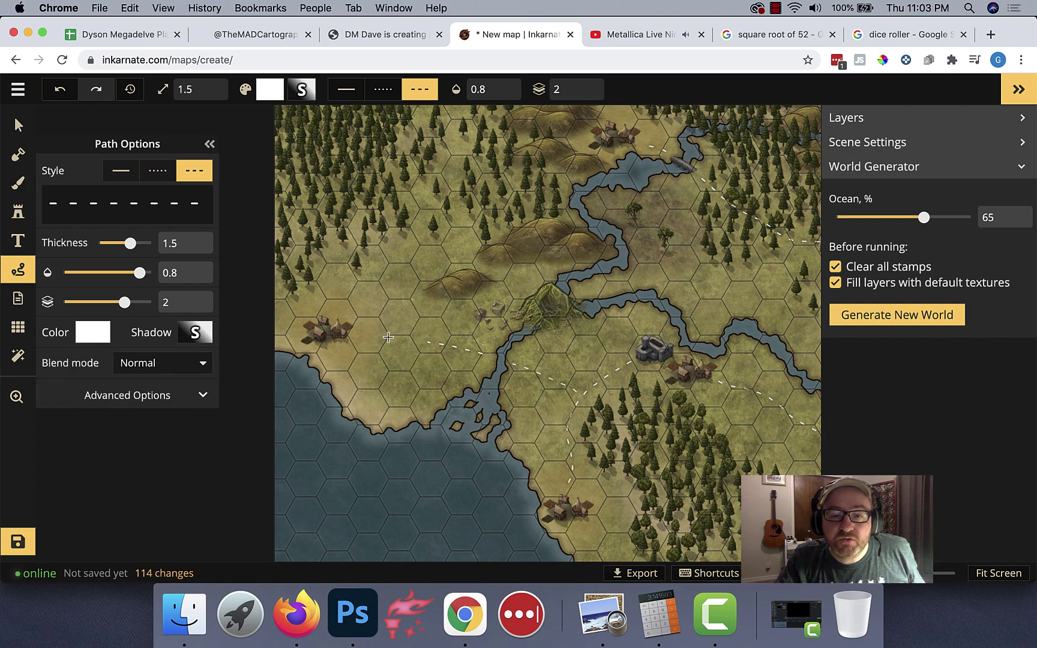
left_click(355, 334)
key("Return")
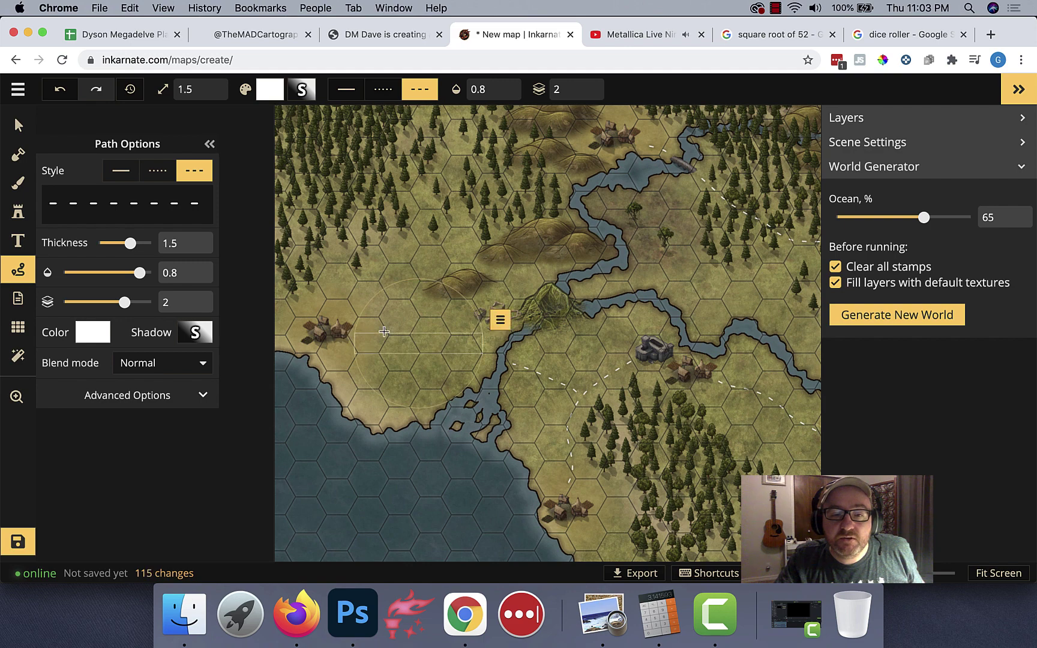
Step: Draw roads out to the west and east map edges, undoing the last one
left_click(297, 329)
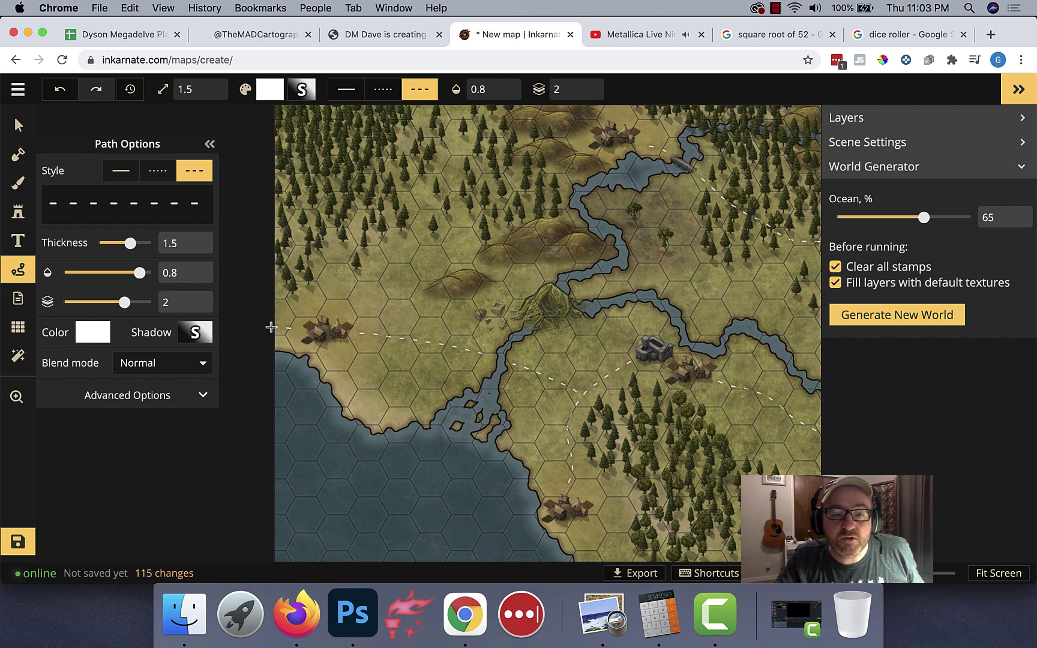
left_click(271, 327)
key("Return")
scroll(665, 243, "right", 6)
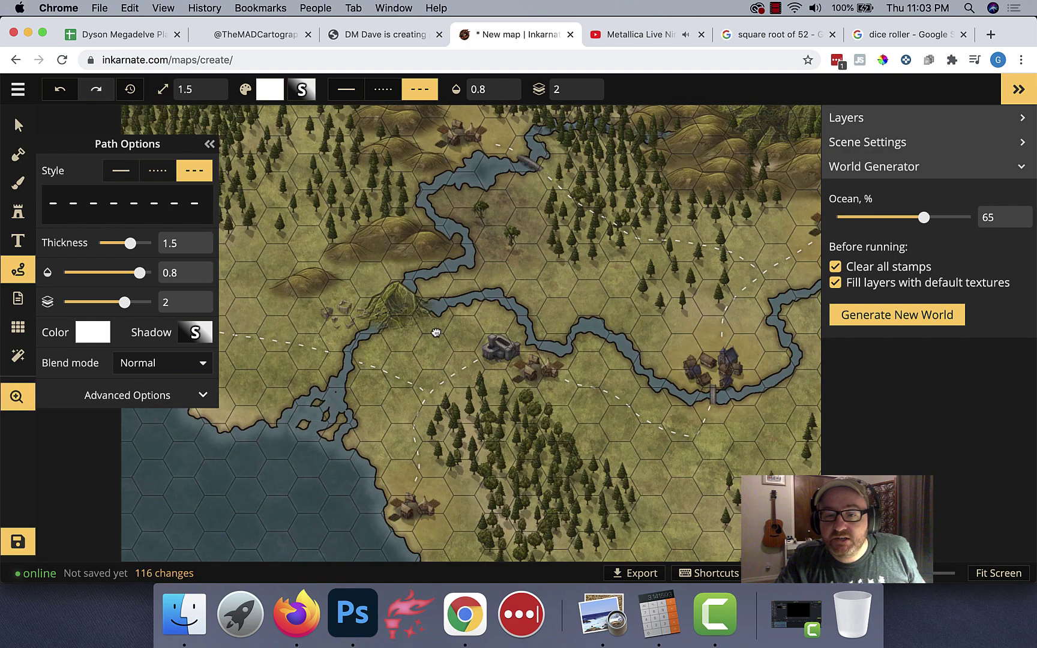
scroll(665, 243, "right", 1)
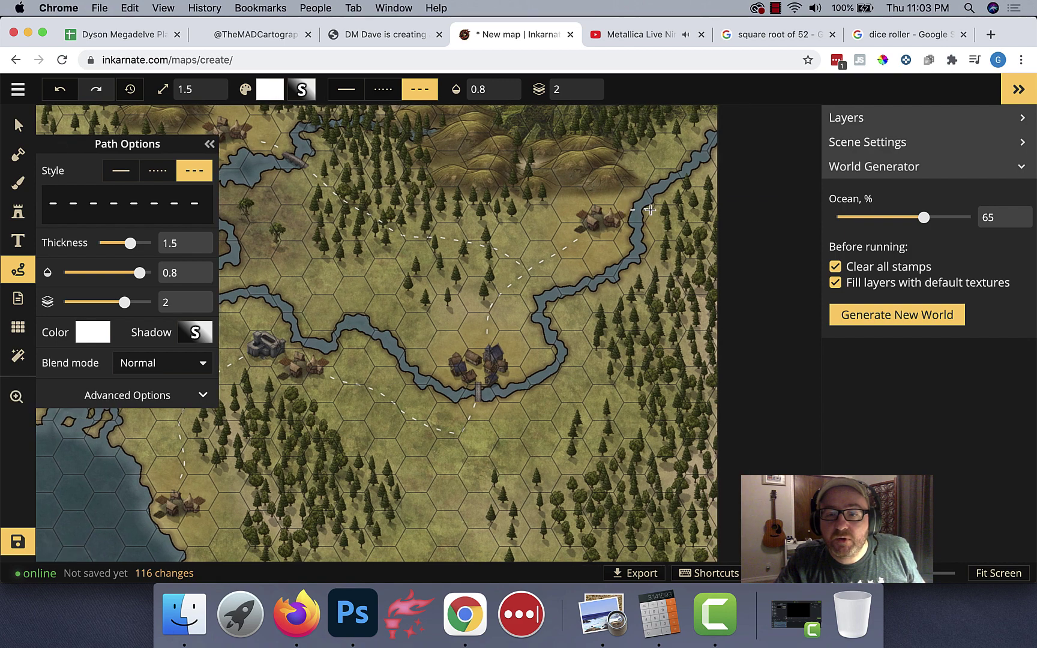
left_click(715, 214)
key("Return")
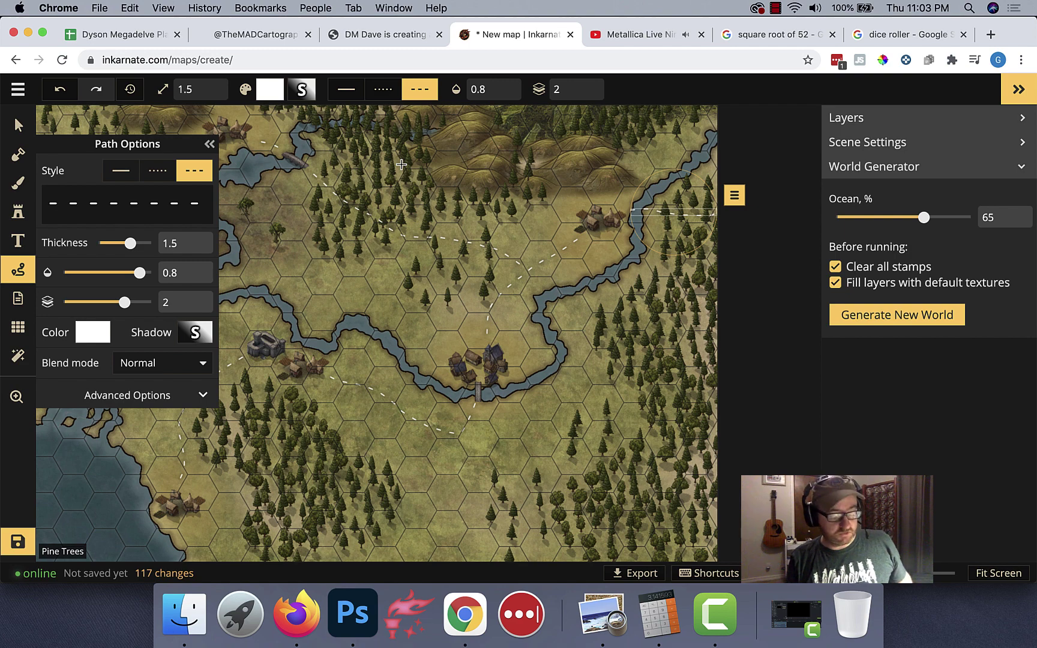
key("super+z")
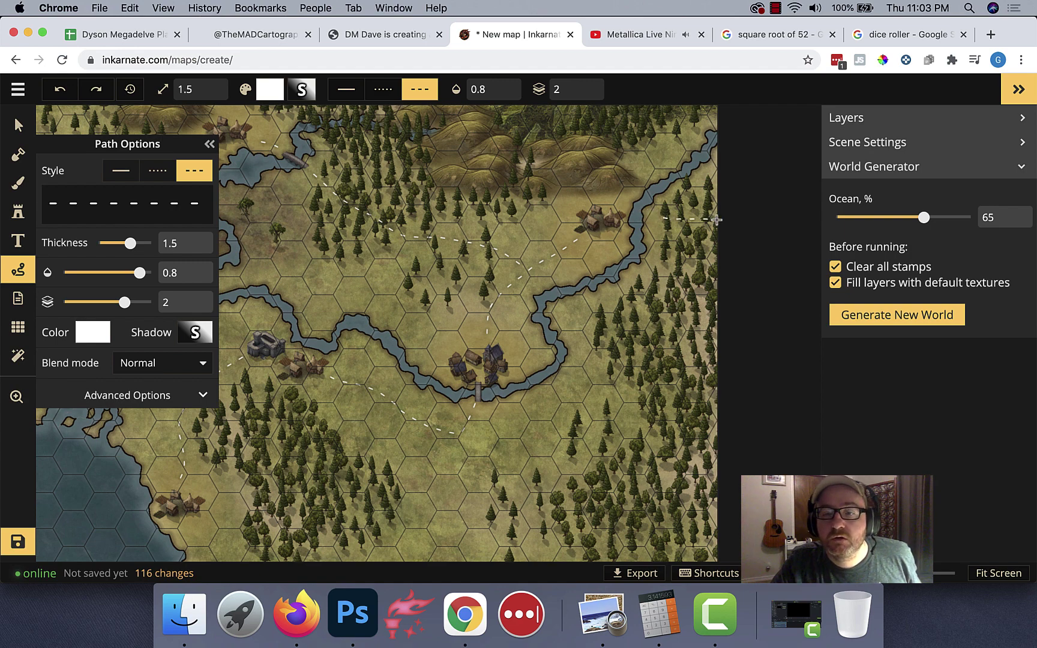
Step: Finish the dashed road and place a Stone Bridges variant 4 bridge beside the eastern village
left_click(680, 205)
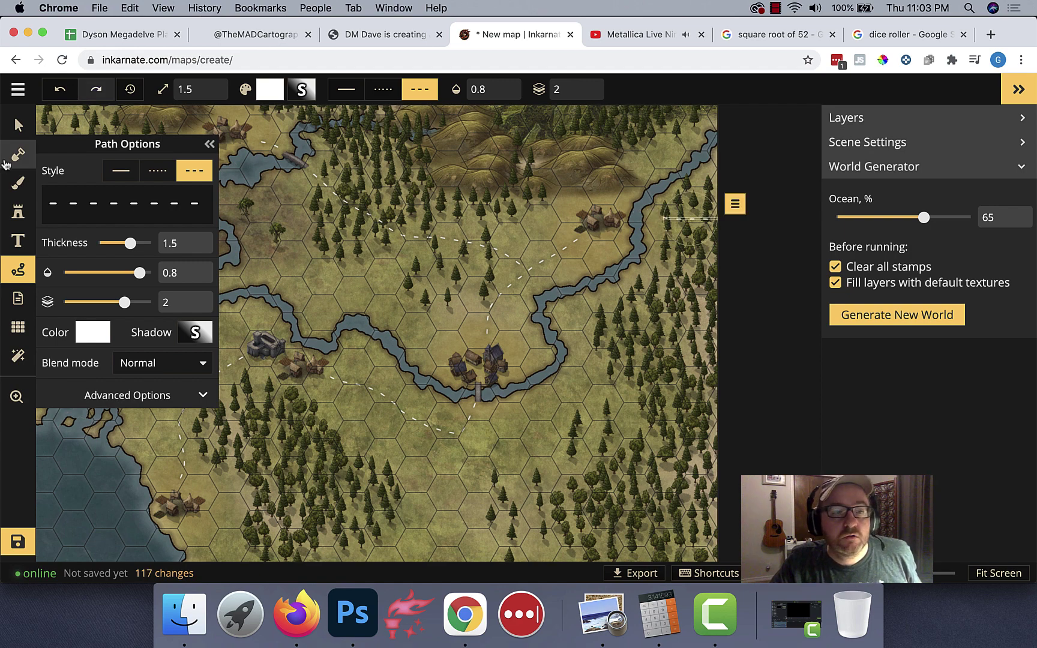
left_click(19, 210)
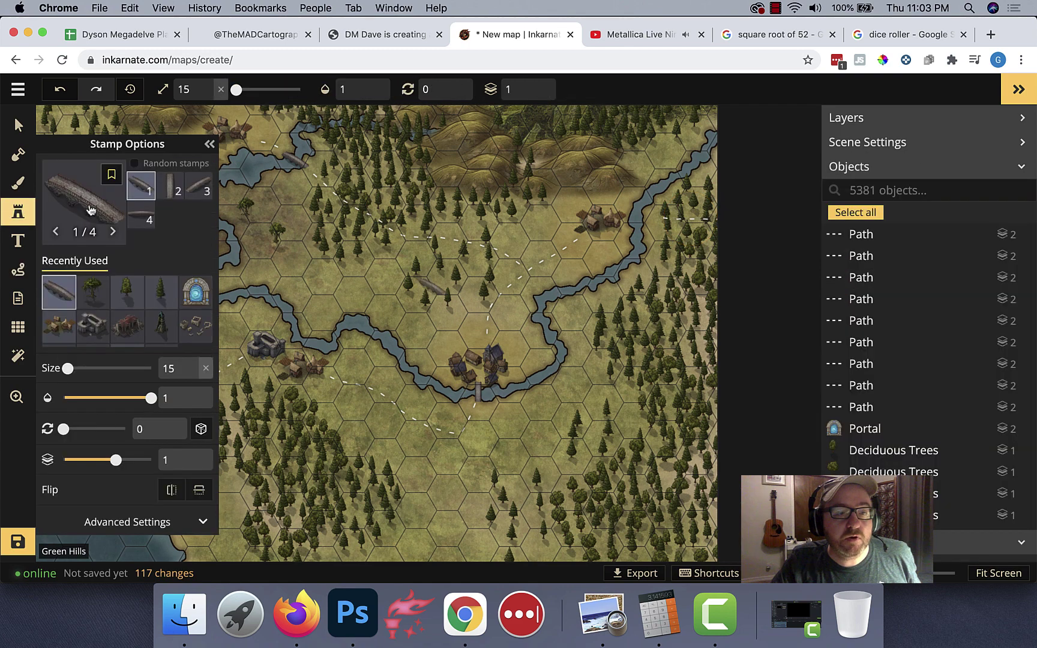
left_click(143, 222)
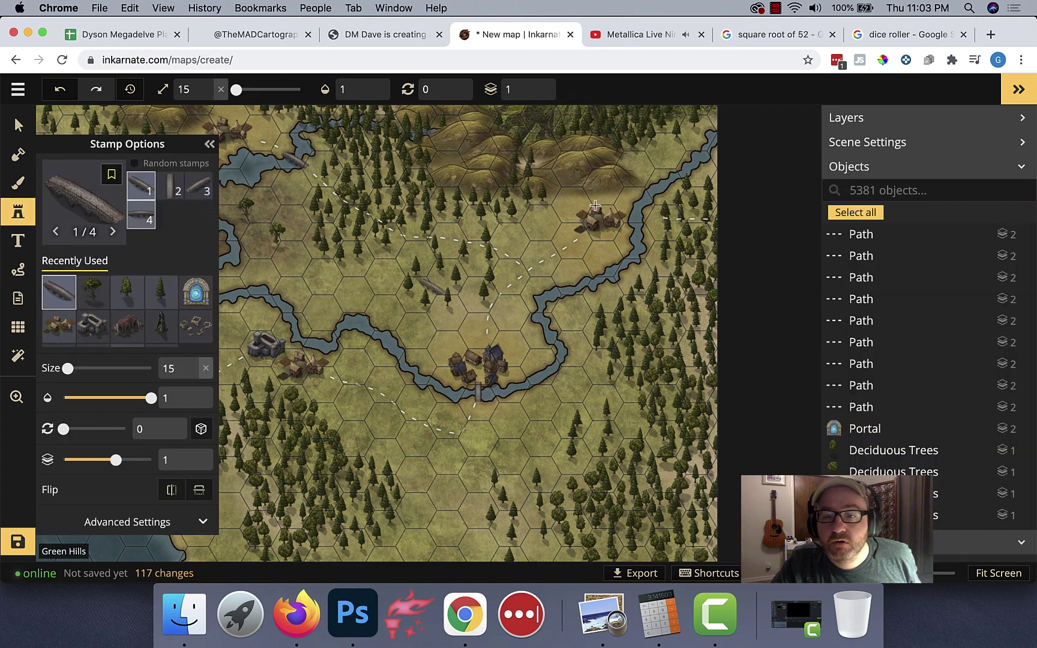
left_click(637, 219)
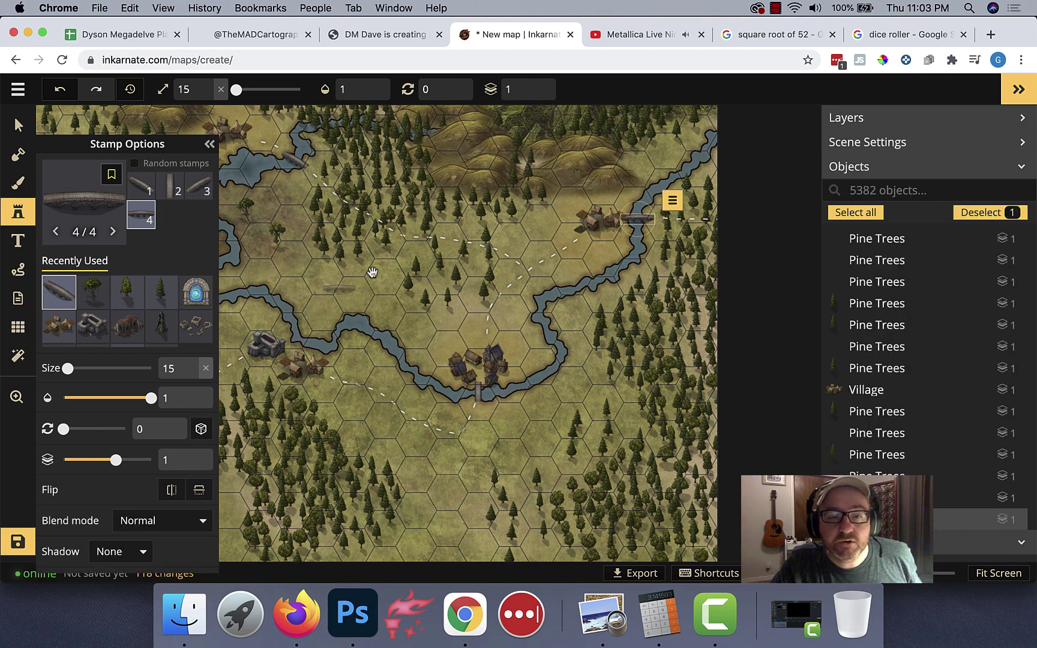
Step: Place a Stone Bridges variant 1 bridge rotated to 345 on the western river crossing
key("space")
left_click_drag(318, 289, 567, 250)
left_click(148, 187)
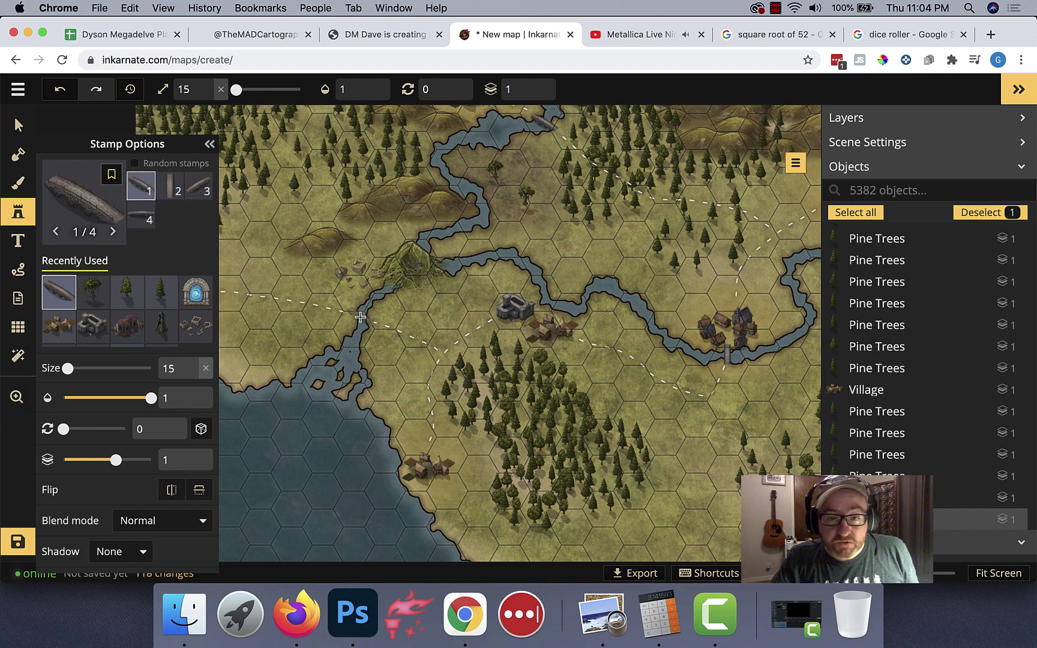
scroll(360, 317, "down", 1)
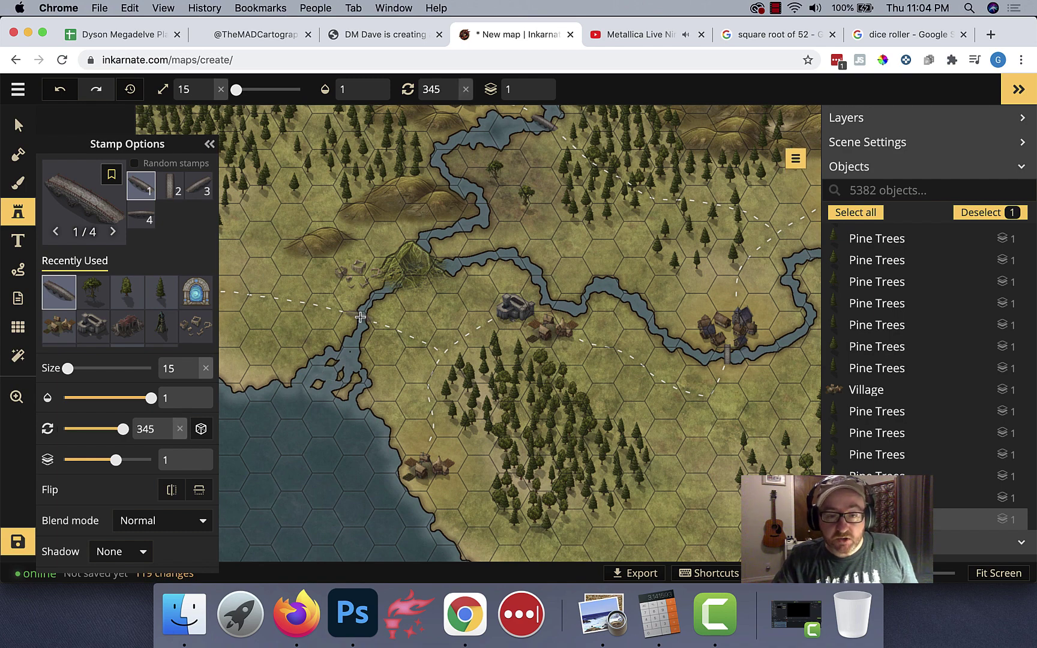
left_click(360, 316)
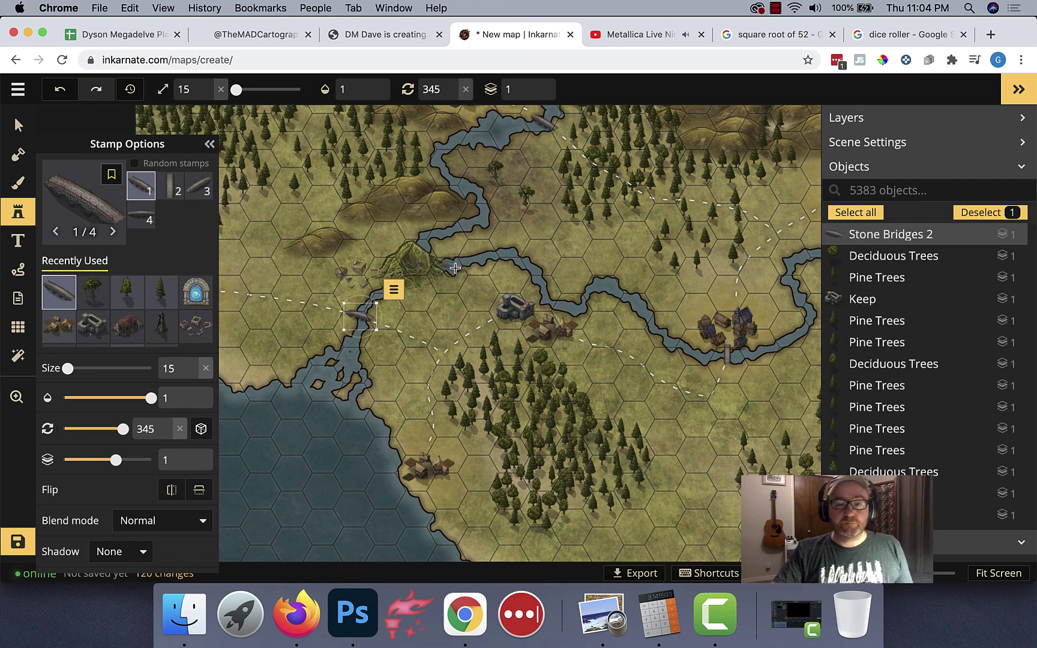
scroll(455, 268, "down", 6)
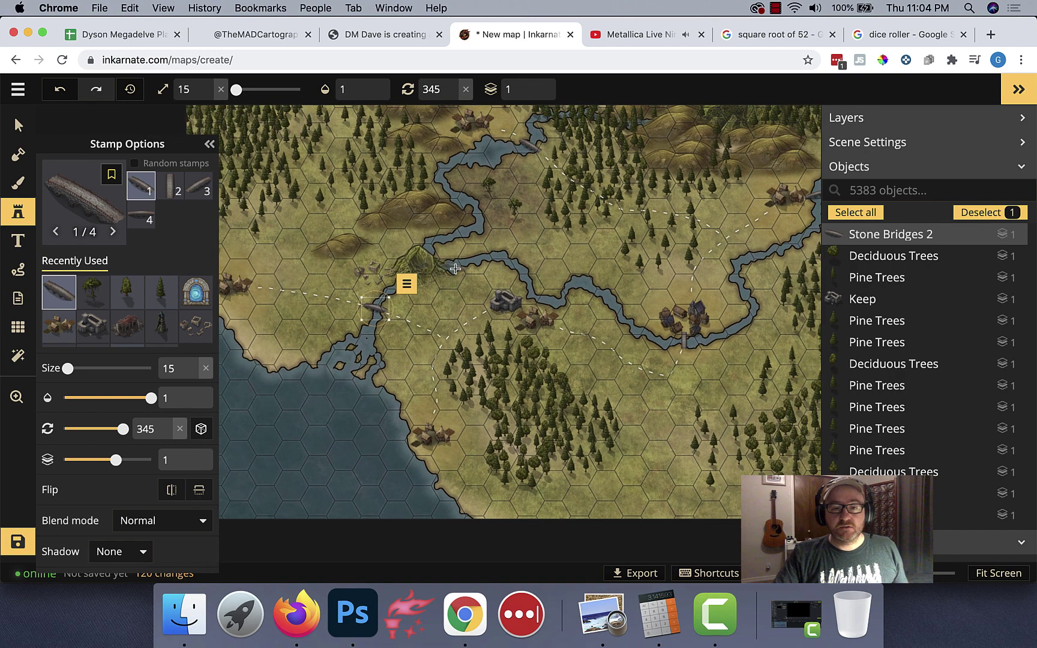
scroll(455, 268, "down", 2)
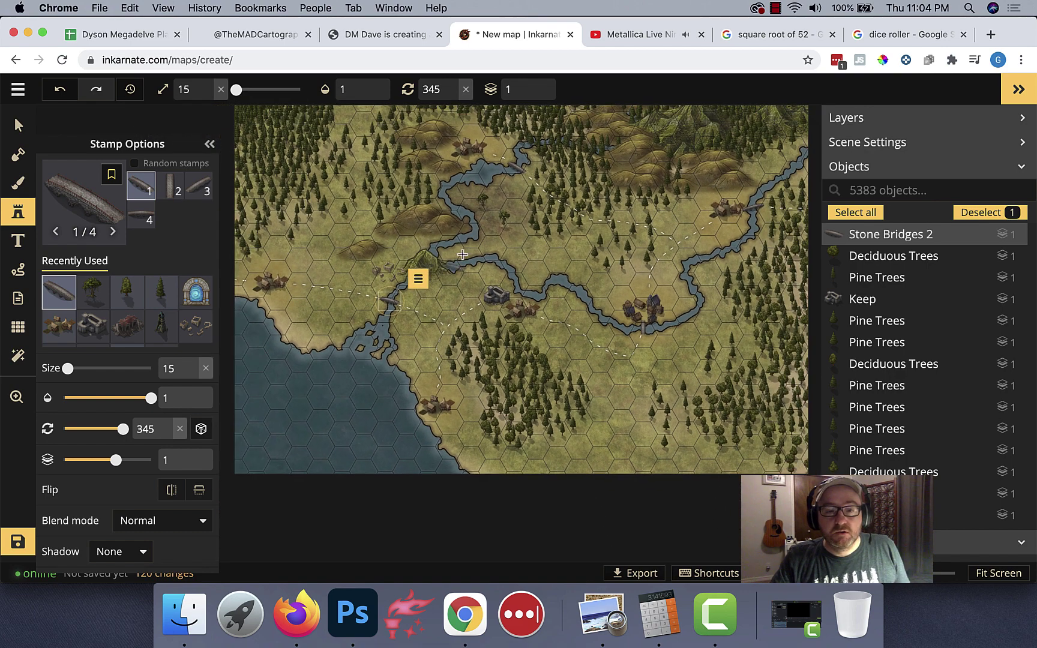
key("Escape")
key("space")
left_click_drag(550, 167, 551, 286)
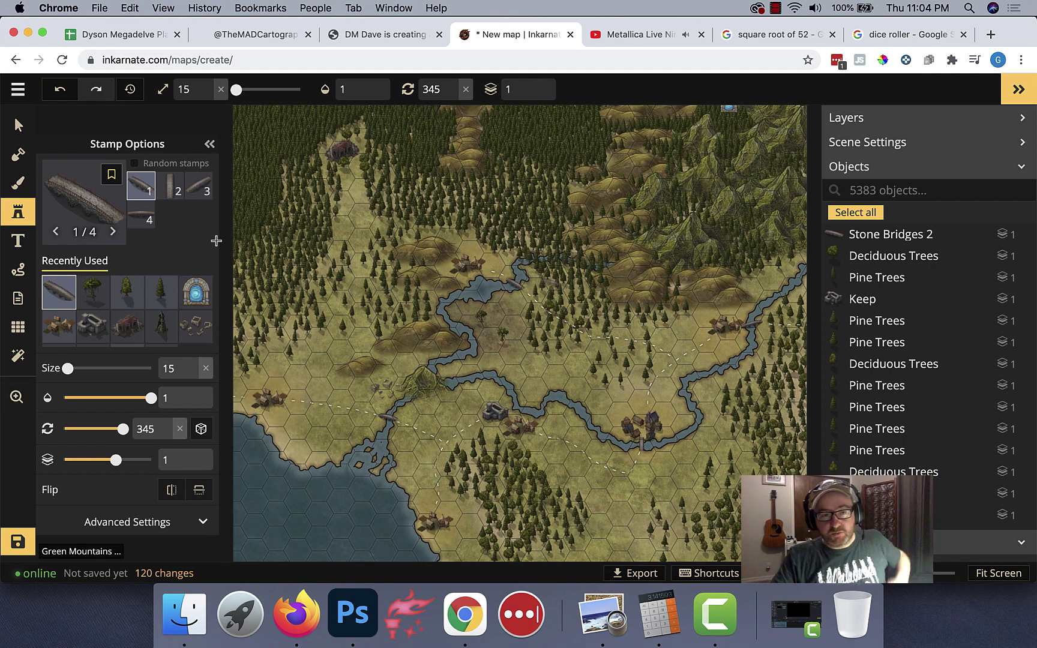
Step: Load the dark Ocean texture into the brush, set to paint on the BG layer
left_click(18, 185)
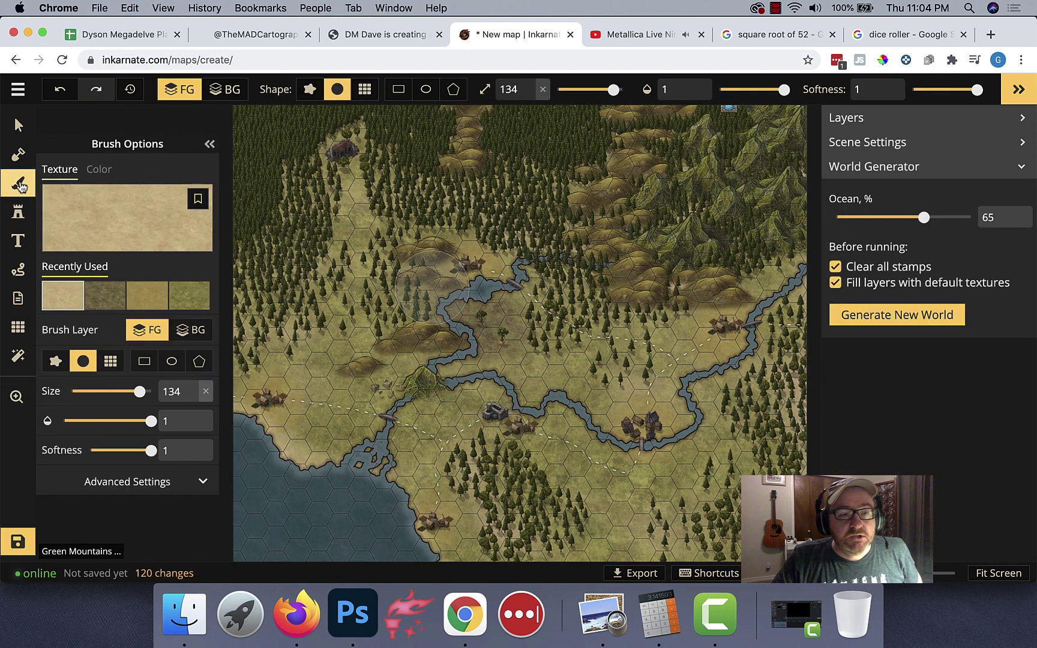
left_click(130, 212)
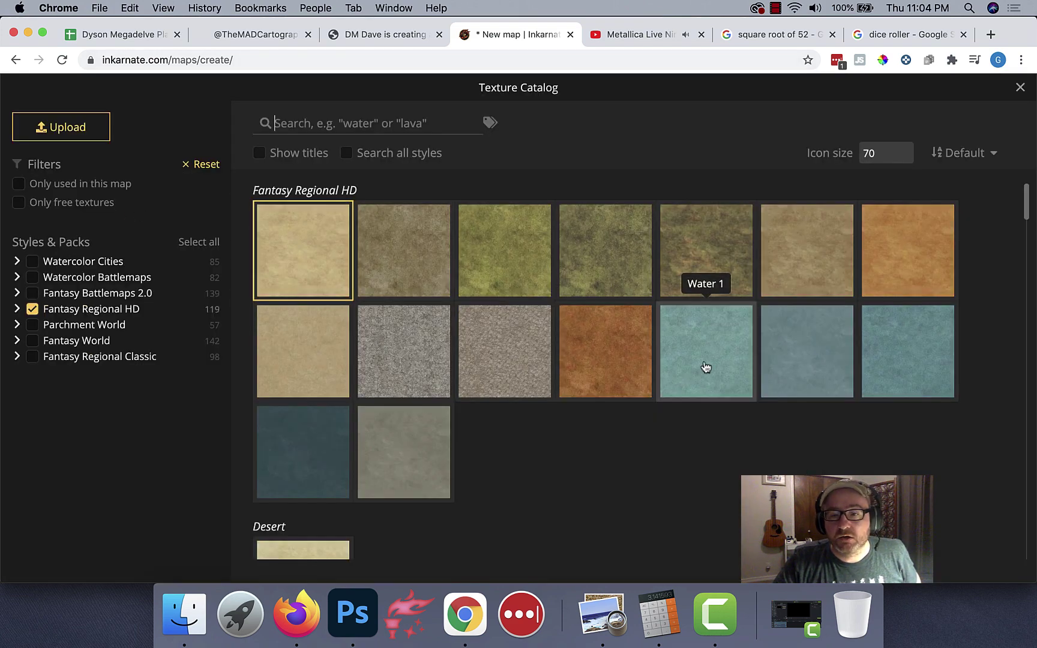
scroll(618, 396, "down", 10)
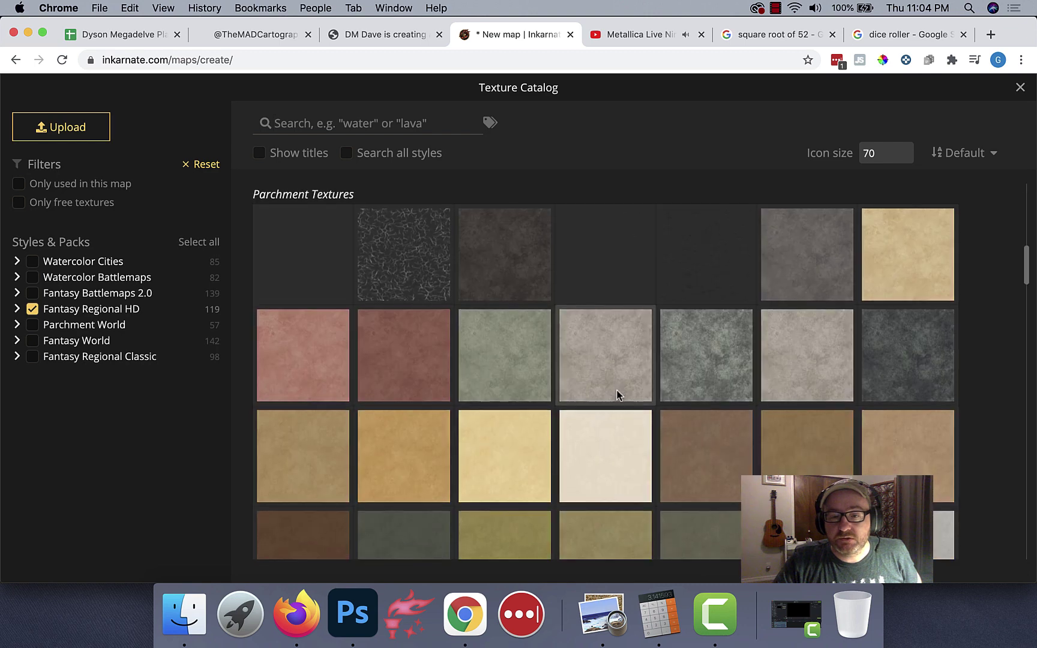
scroll(618, 396, "down", 10)
scroll(618, 396, "up", 3)
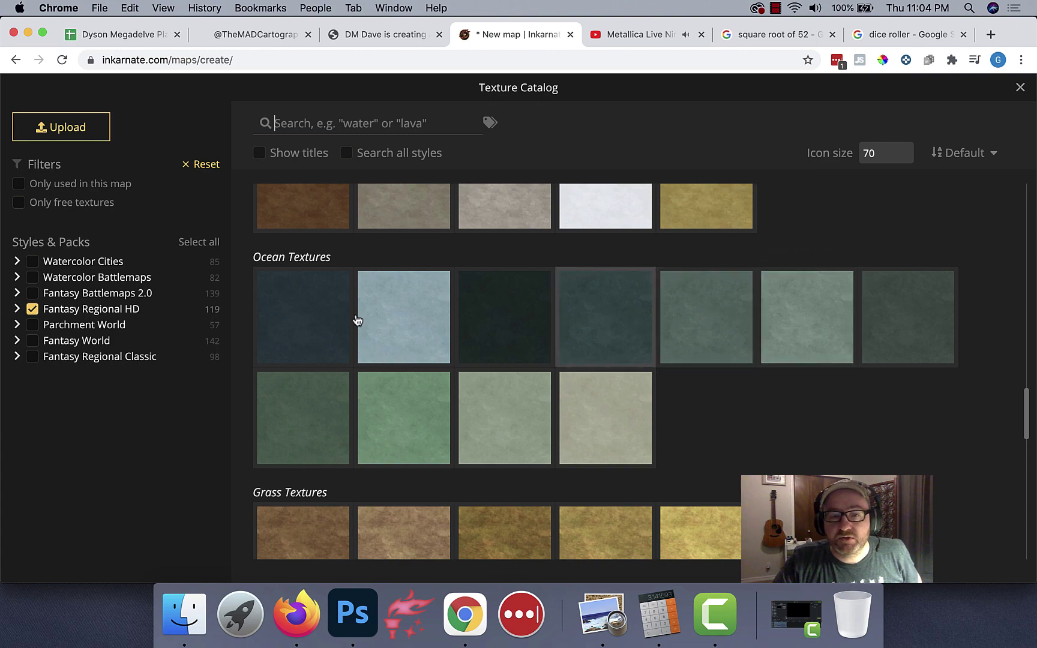
left_click(298, 322)
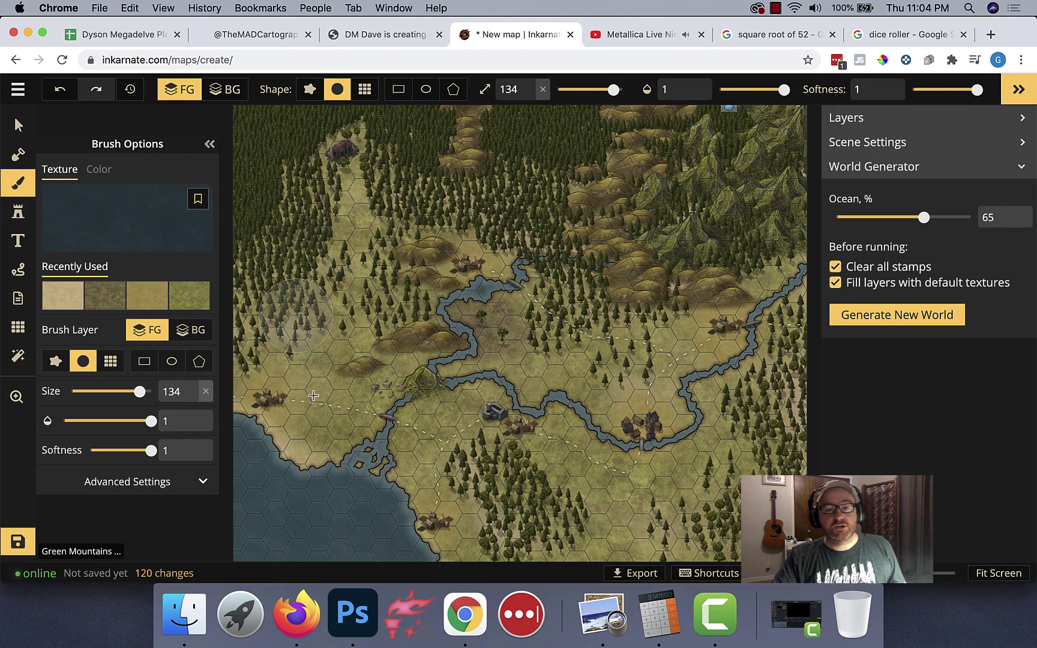
left_click(186, 330)
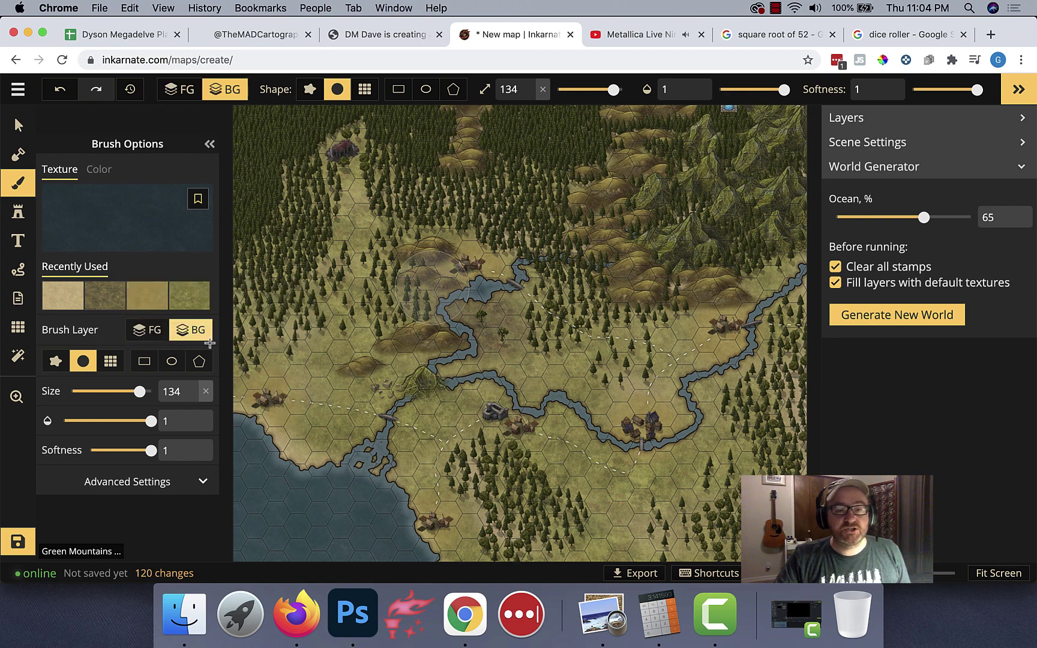
Step: Paint the southwestern sea dark, then dab near the river bend at 0.5 opacity
key("space")
left_click_drag(299, 424, 334, 358)
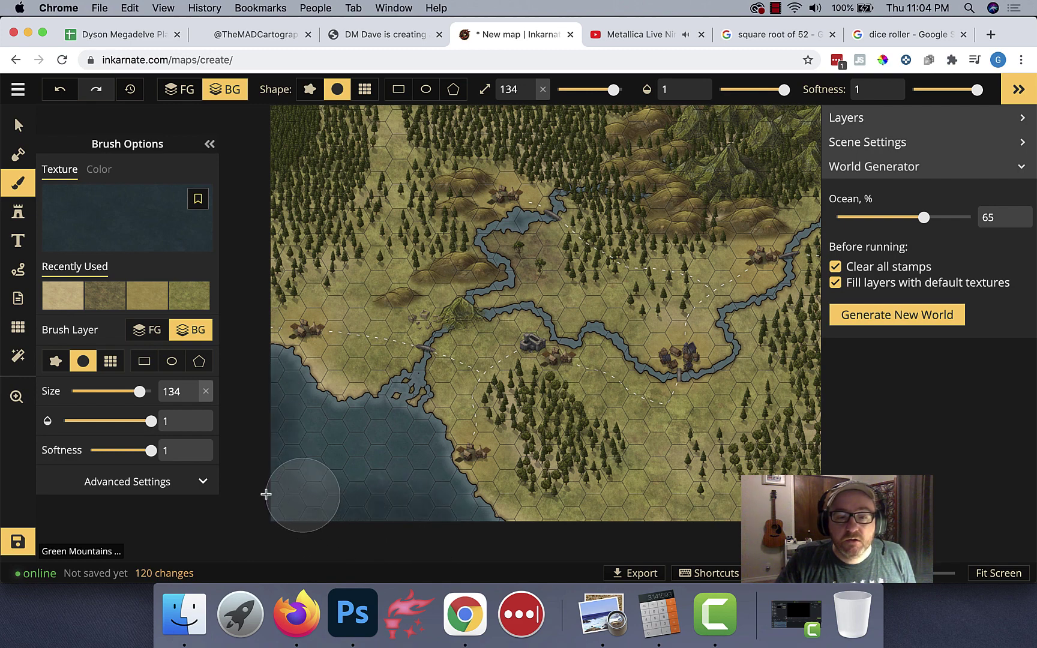
left_click(230, 519)
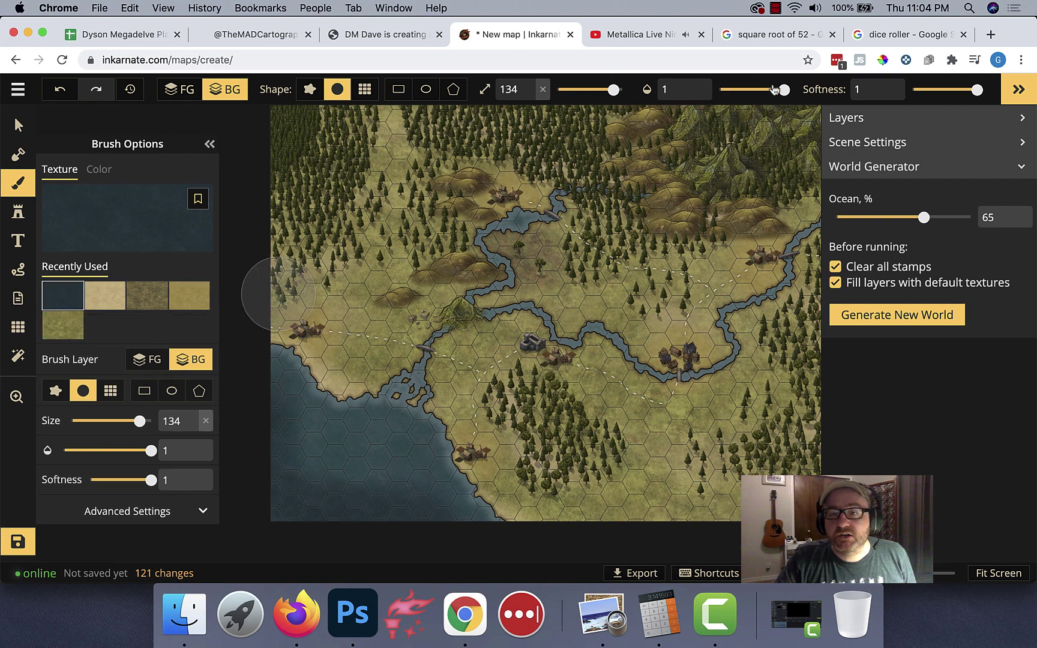
left_click_drag(782, 89, 750, 92)
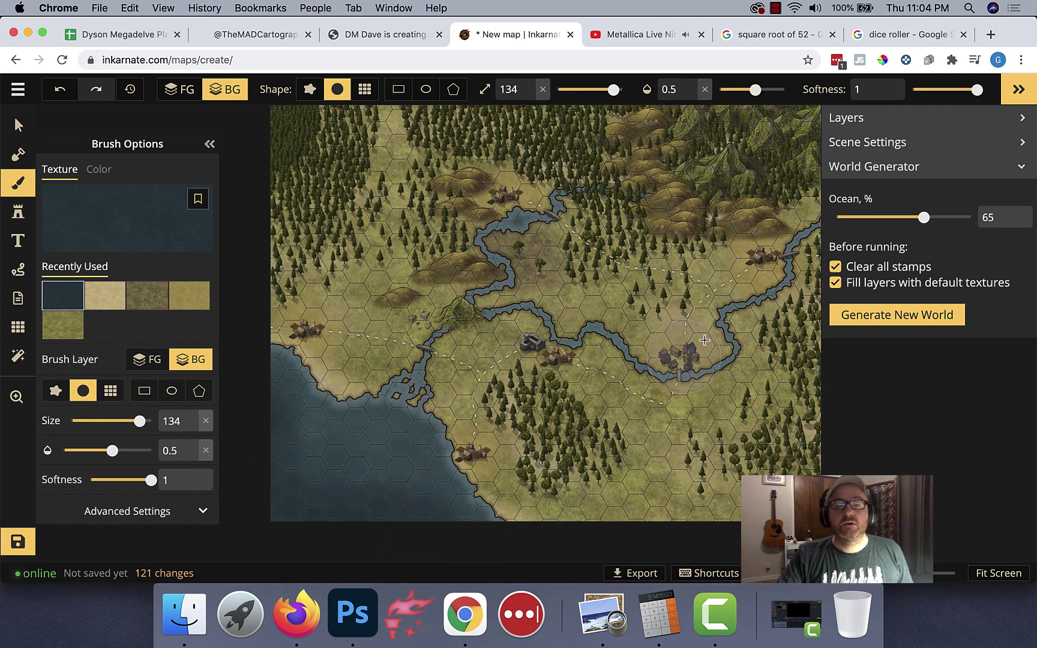
left_click(549, 298)
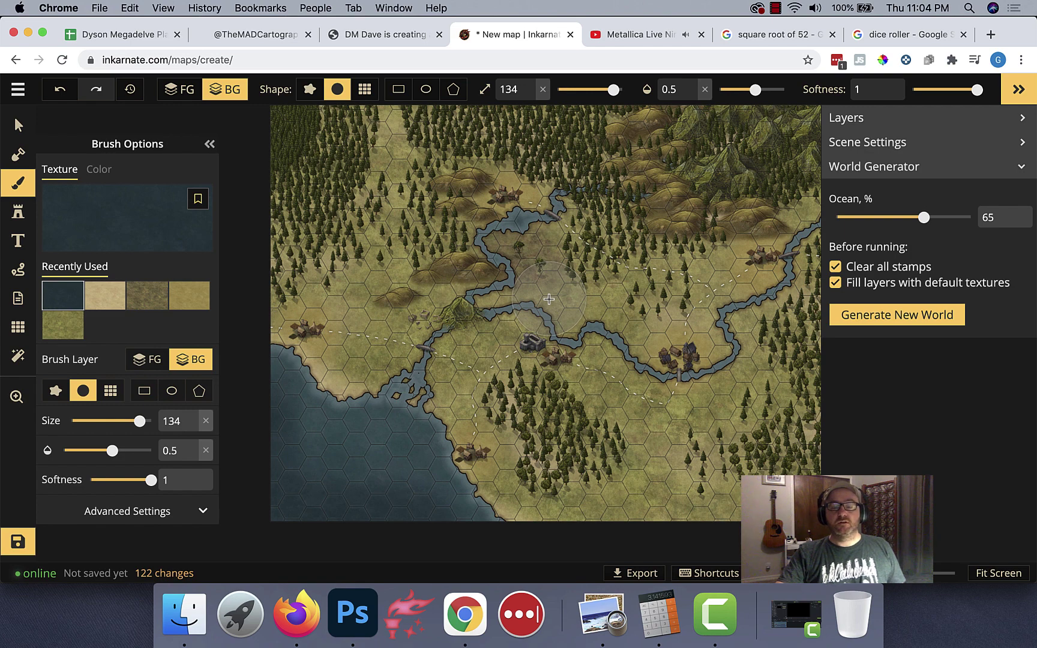
scroll(548, 298, "down", 5)
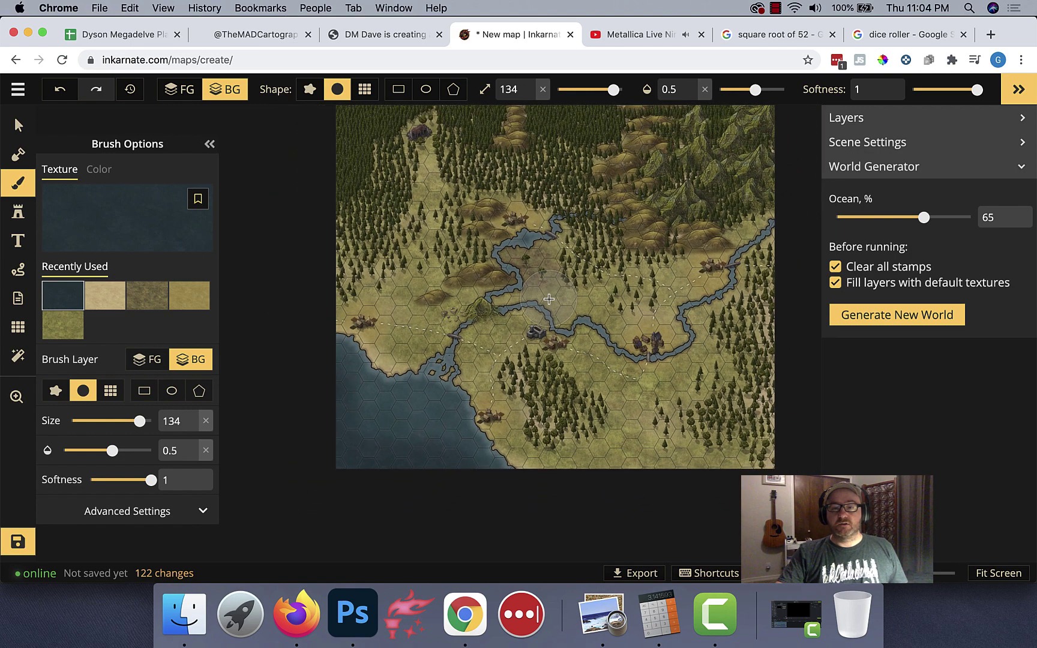
scroll(548, 298, "down", 5)
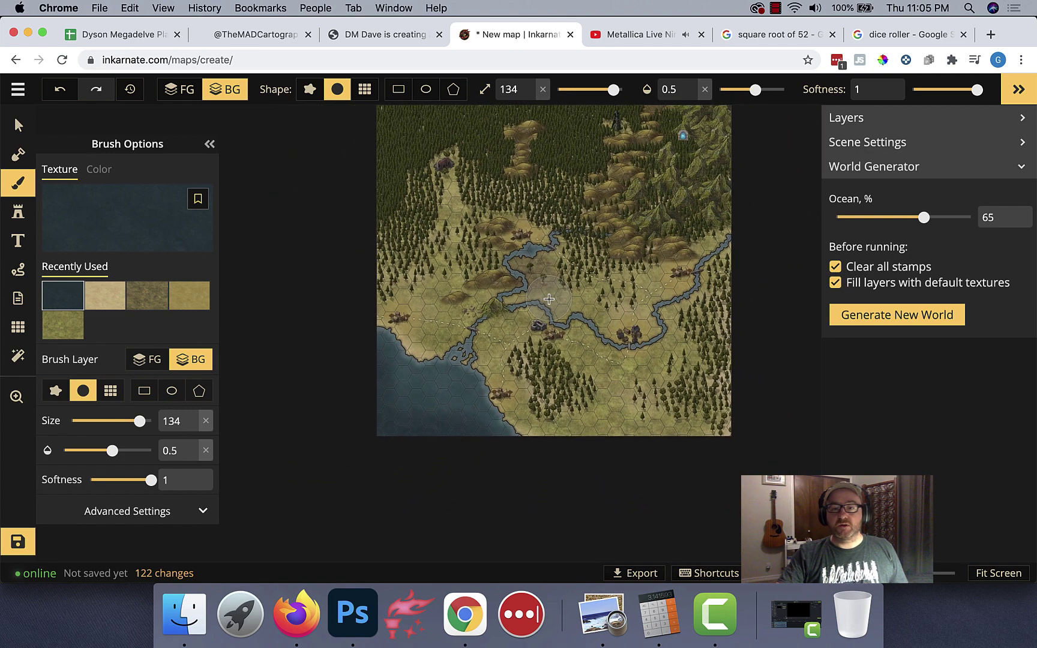
scroll(548, 298, "down", 1)
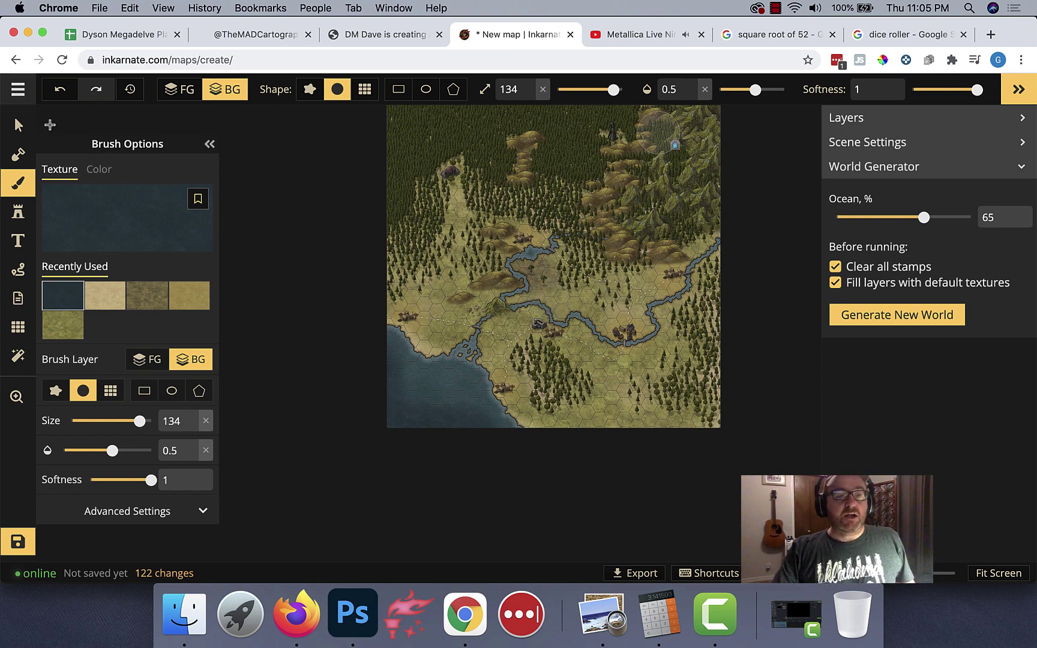
Step: Select the portal stamp near the northern mountains and reduce its size from 159 to 74
key("v")
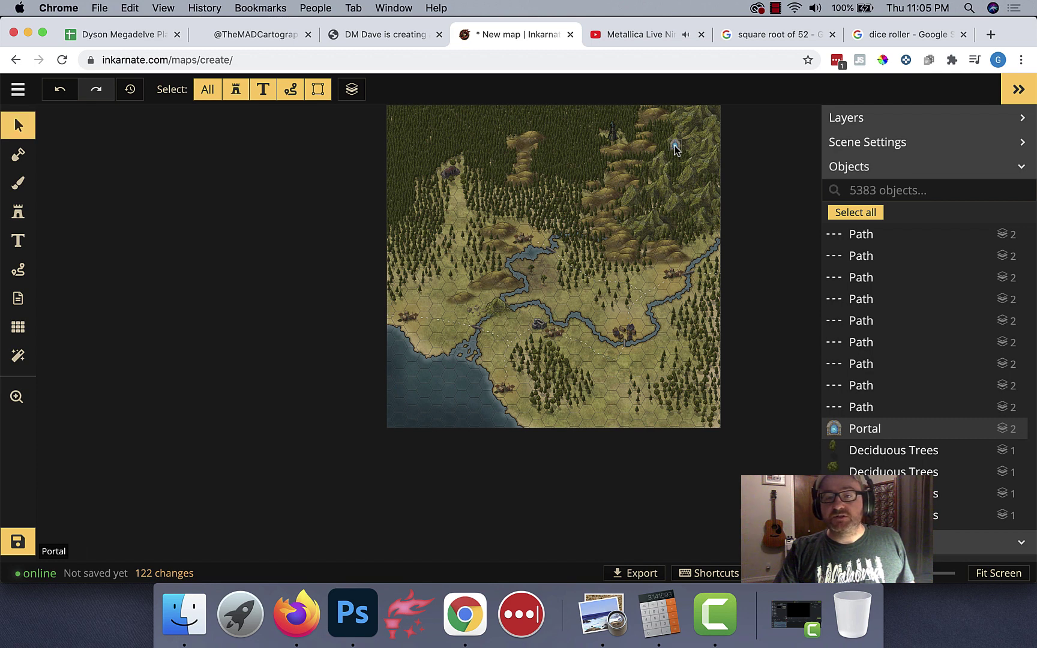
left_click(675, 147)
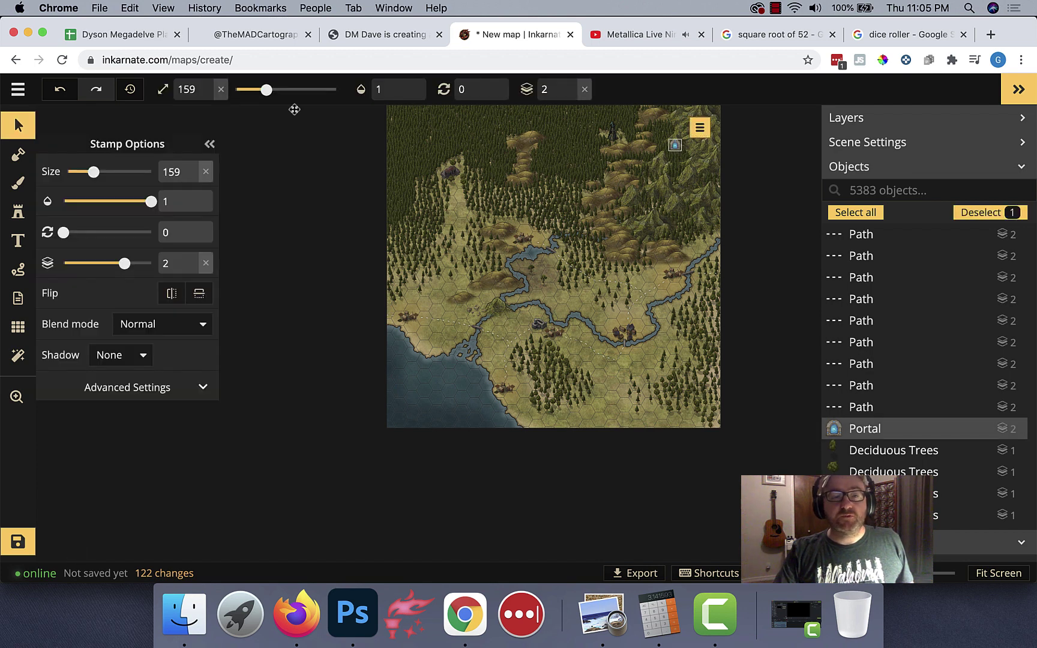
left_click_drag(87, 175, 77, 175)
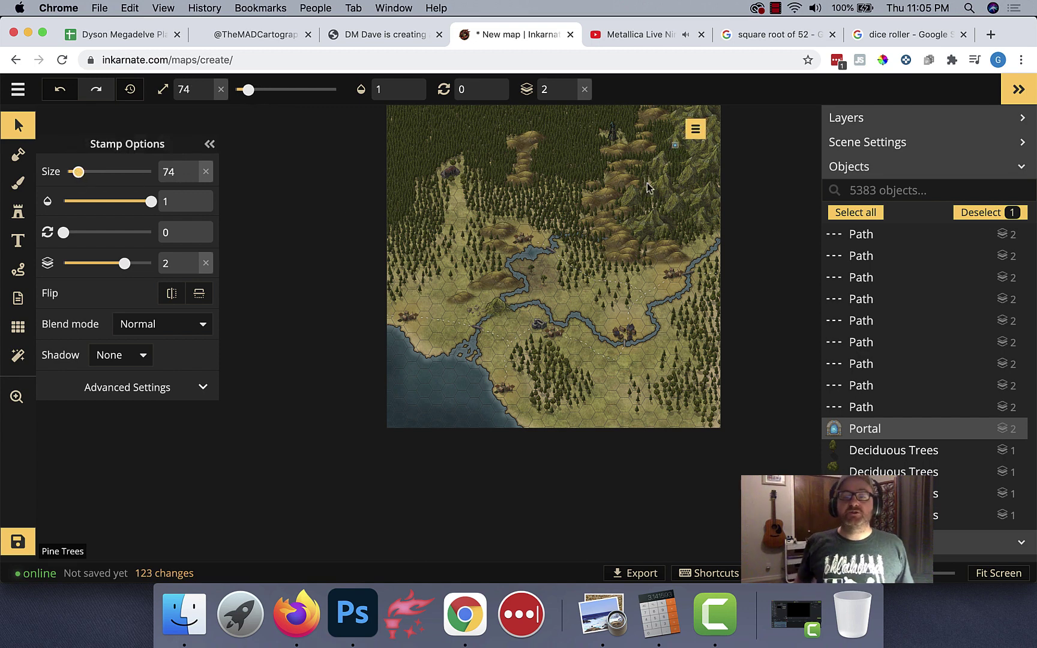